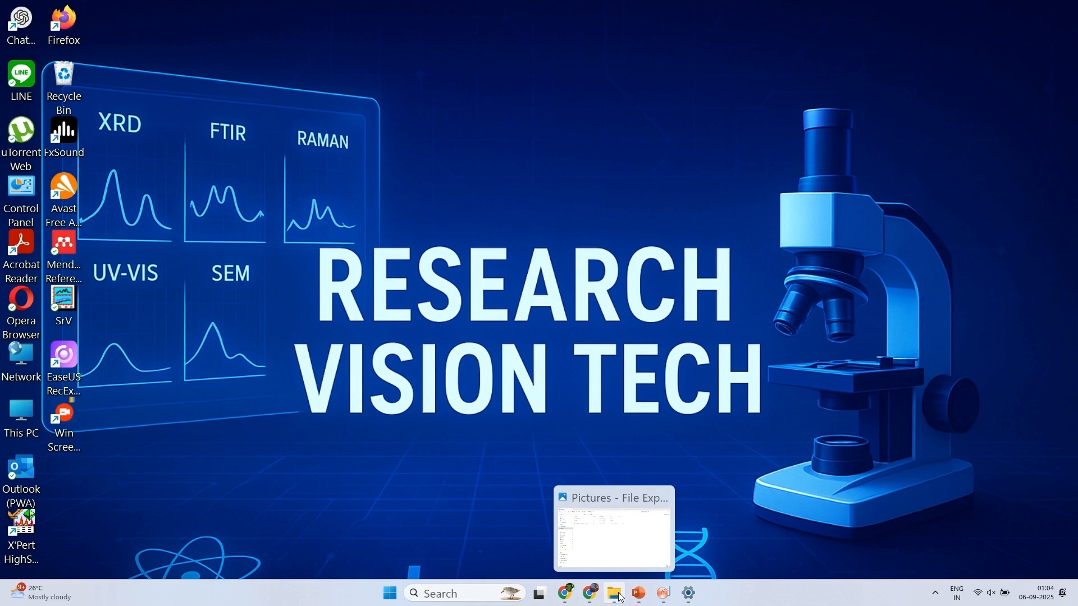
# Browse in File Explorer to the FTIR folder inside Pictures > Data.
pyautogui.click(620, 597)
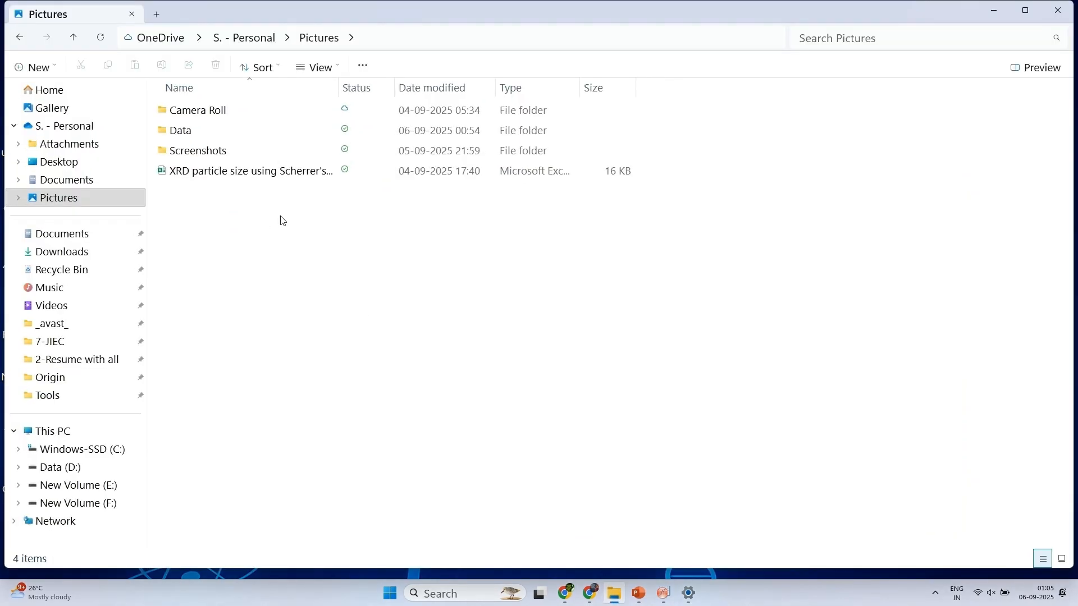
pyautogui.doubleClick(207, 130)
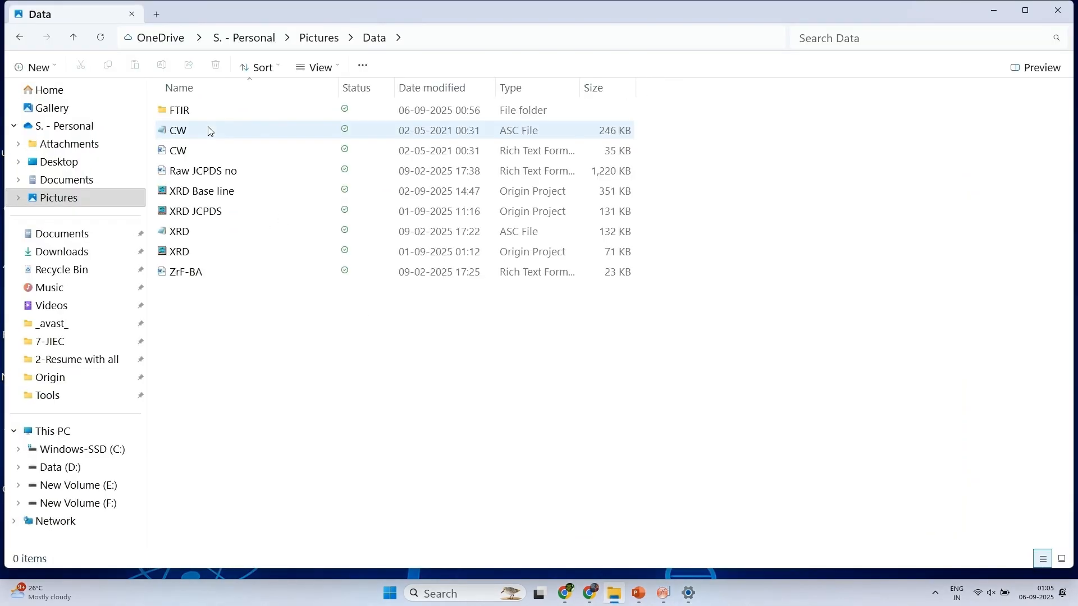
pyautogui.doubleClick(199, 112)
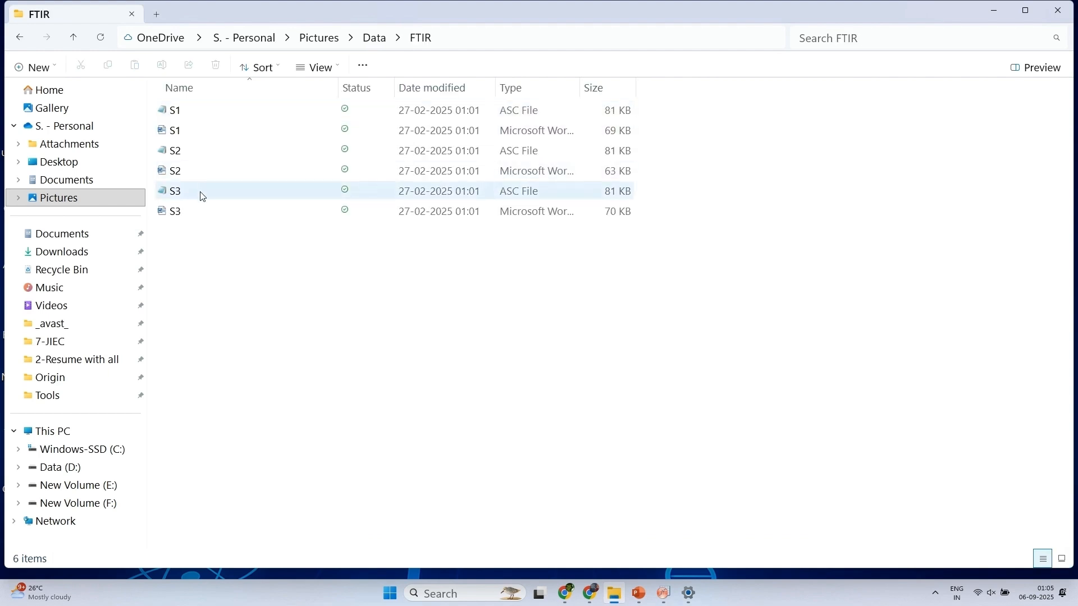
# View the FTIR spectrum in the S1 Word document, then close Word.
pyautogui.click(188, 137)
pyautogui.doubleClick(189, 137)
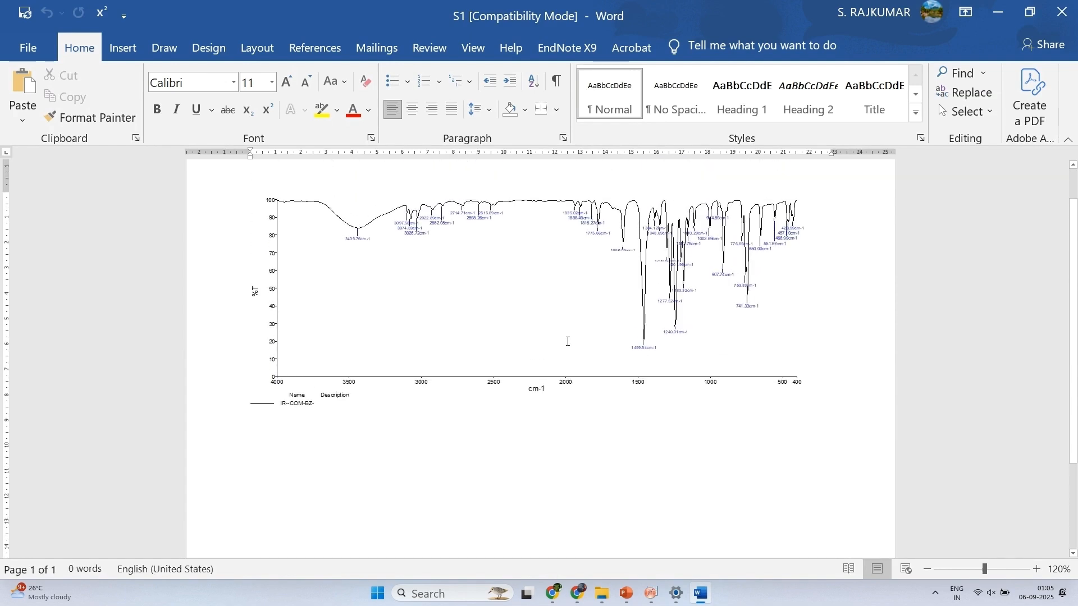
pyautogui.click(1062, 11)
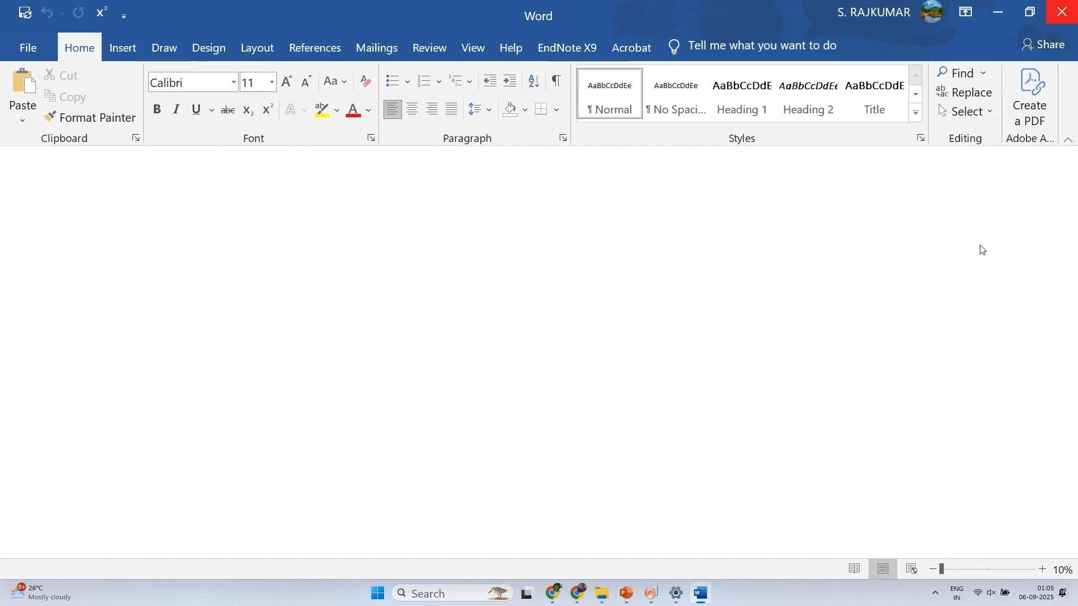
pyautogui.click(1070, 16)
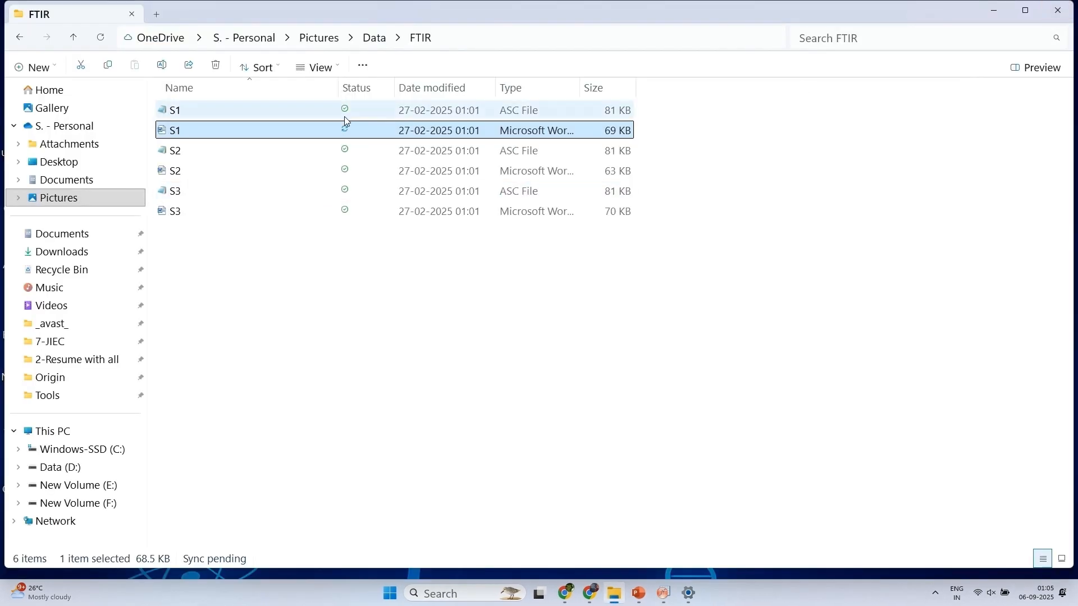
# Open the S1 ASC file and delete the header lines through #DATA, leaving only the numeric data.
pyautogui.doubleClick(352, 114)
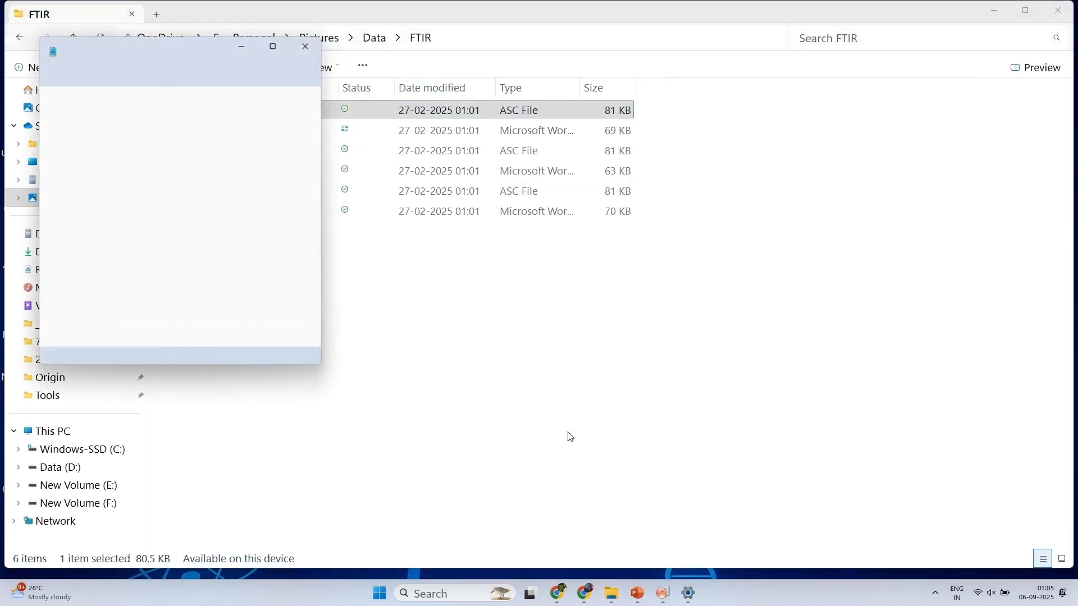
pyautogui.click(273, 46)
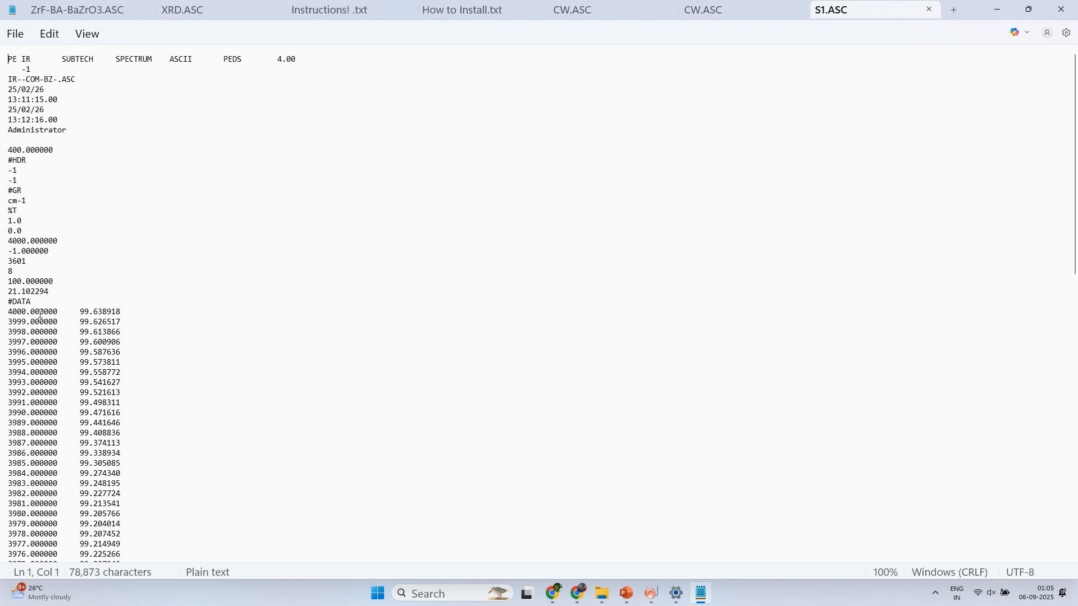
pyautogui.moveTo(44, 302); pyautogui.dragTo(2, 55)
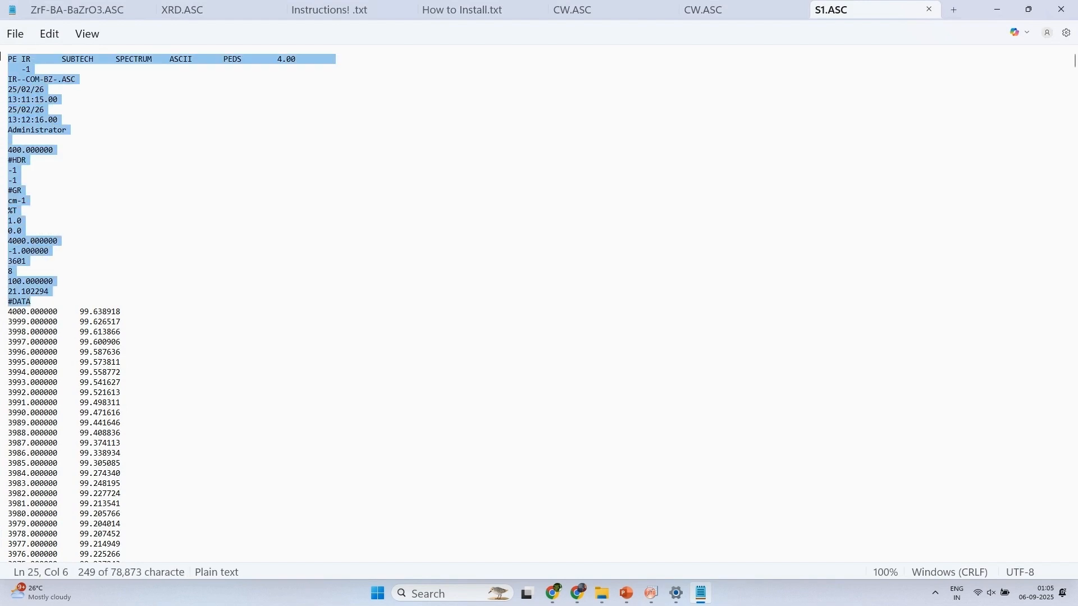
pyautogui.press('Delete')
pyautogui.press('Delete')
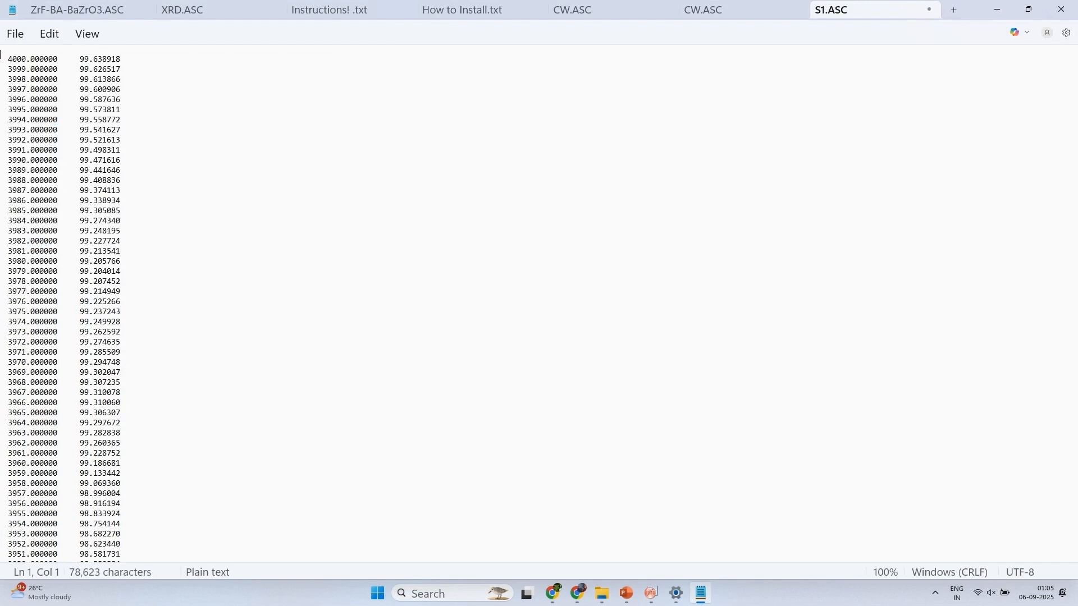
# Copy all the S1 data into OriginPro's Book1 worksheet, starting at row 1 of column A.
pyautogui.hotkey('ctrl', 'a')
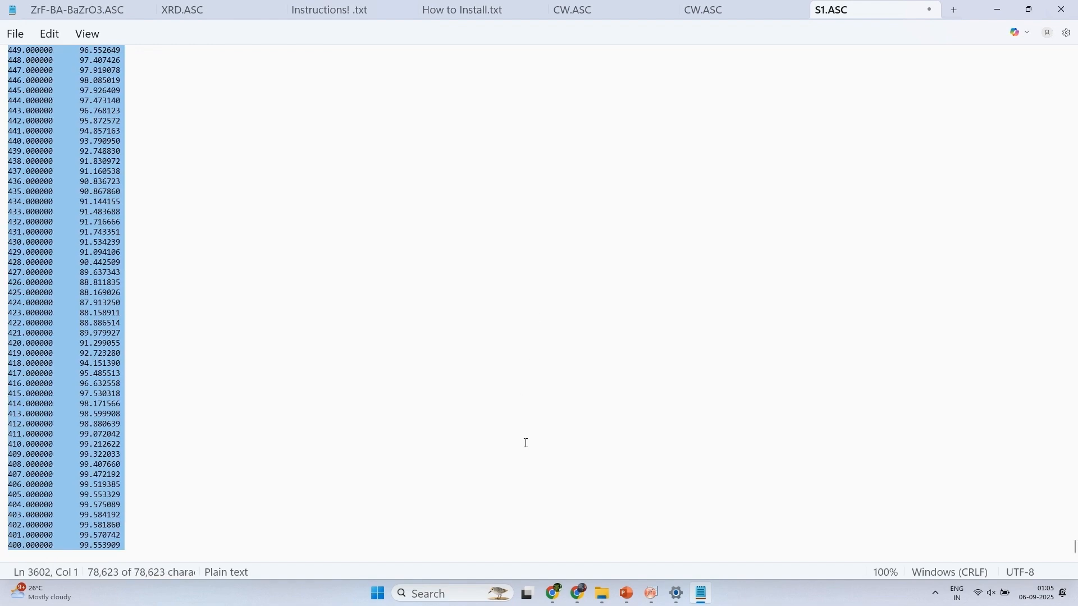
pyautogui.click(651, 594)
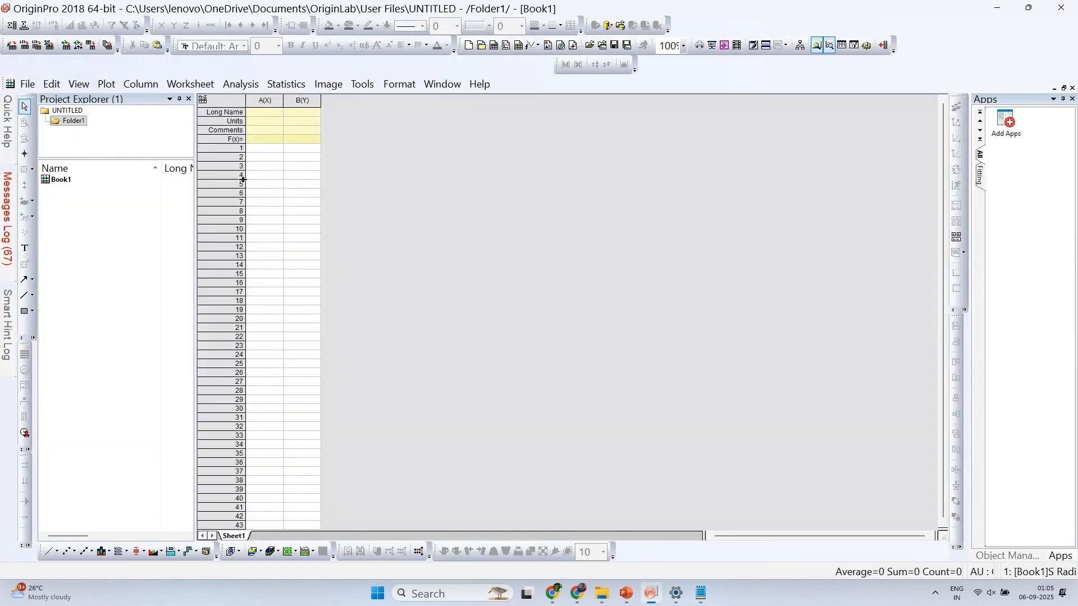
pyautogui.click(270, 150)
pyautogui.hotkey('ctrl', 'v')
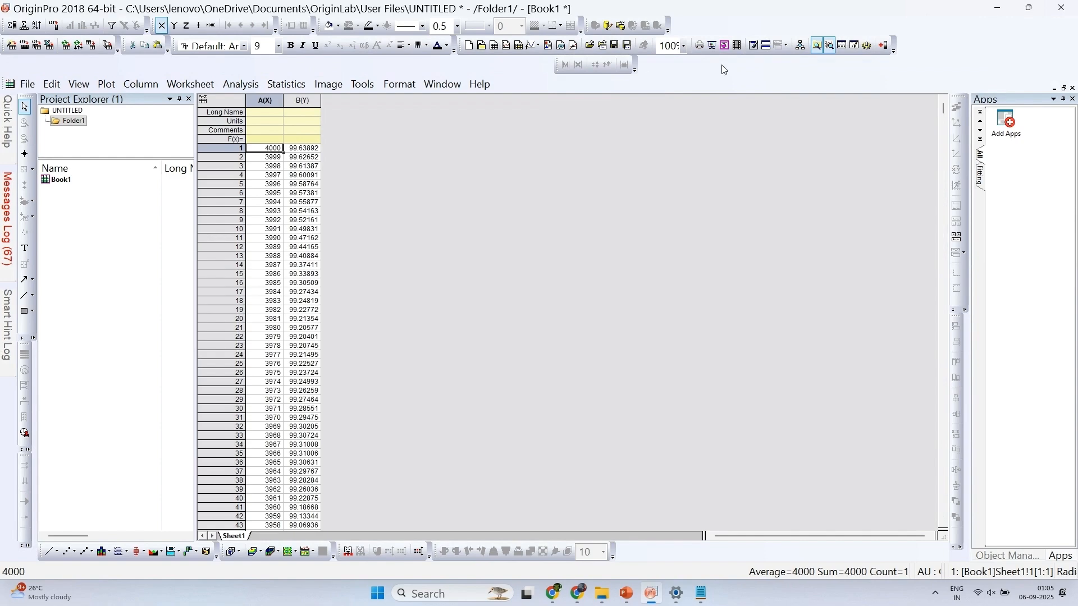
# Add five new columns, C to G, to the worksheet.
pyautogui.click(886, 45)
pyautogui.click(886, 45)
pyautogui.click(886, 45)
pyautogui.click(886, 45)
pyautogui.click(886, 45)
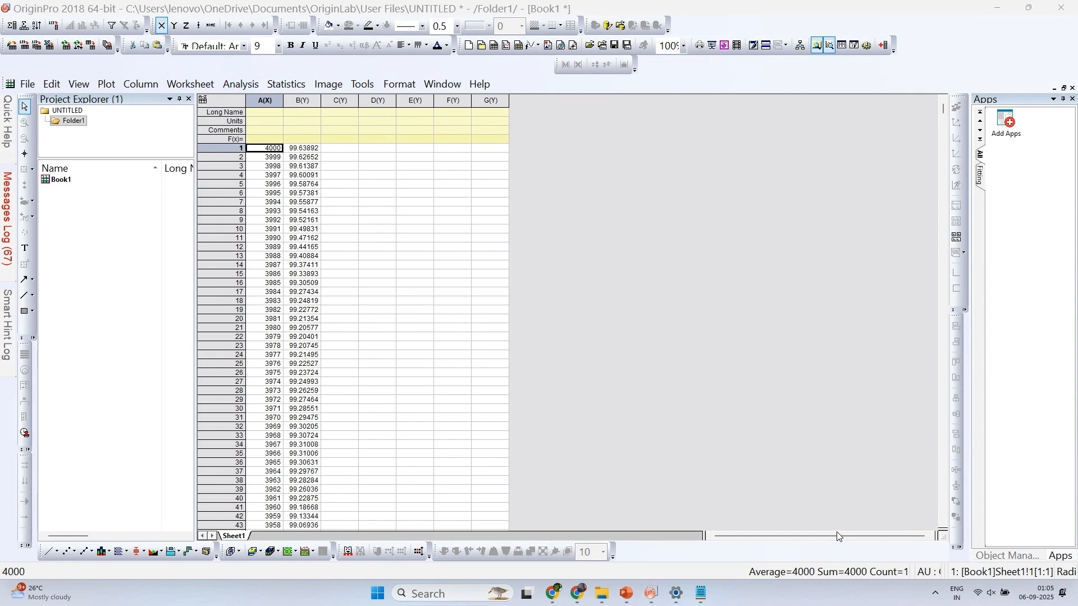
# Open the S2 ASC file from the FTIR folder and delete its header lines through #DATA.
pyautogui.click(603, 594)
pyautogui.click(229, 155)
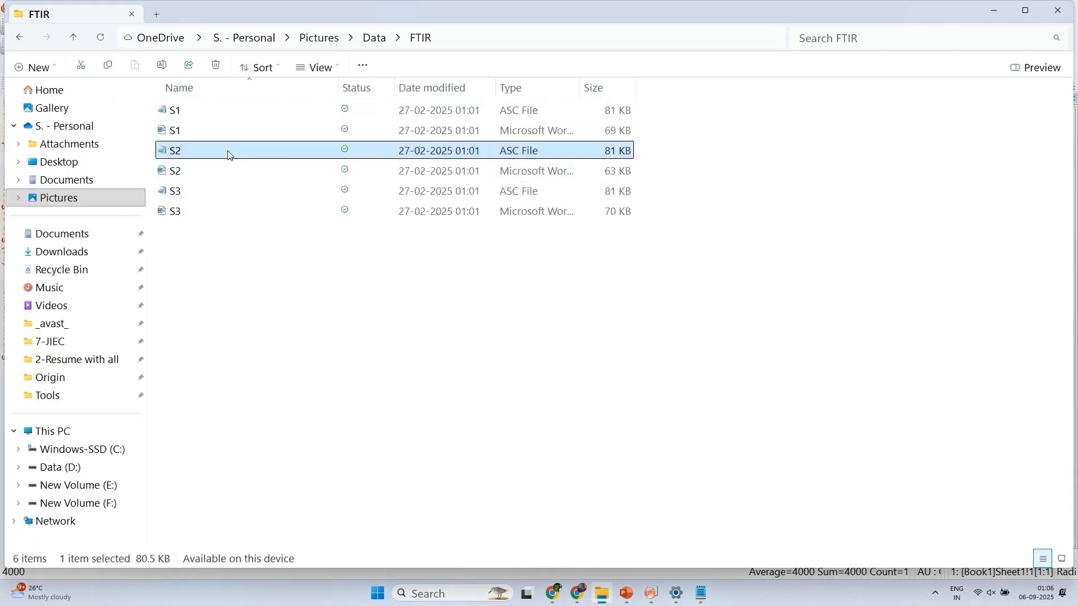
pyautogui.moveTo(55, 303); pyautogui.dragTo(7, 58)
pyautogui.press('Delete')
pyautogui.press('Delete')
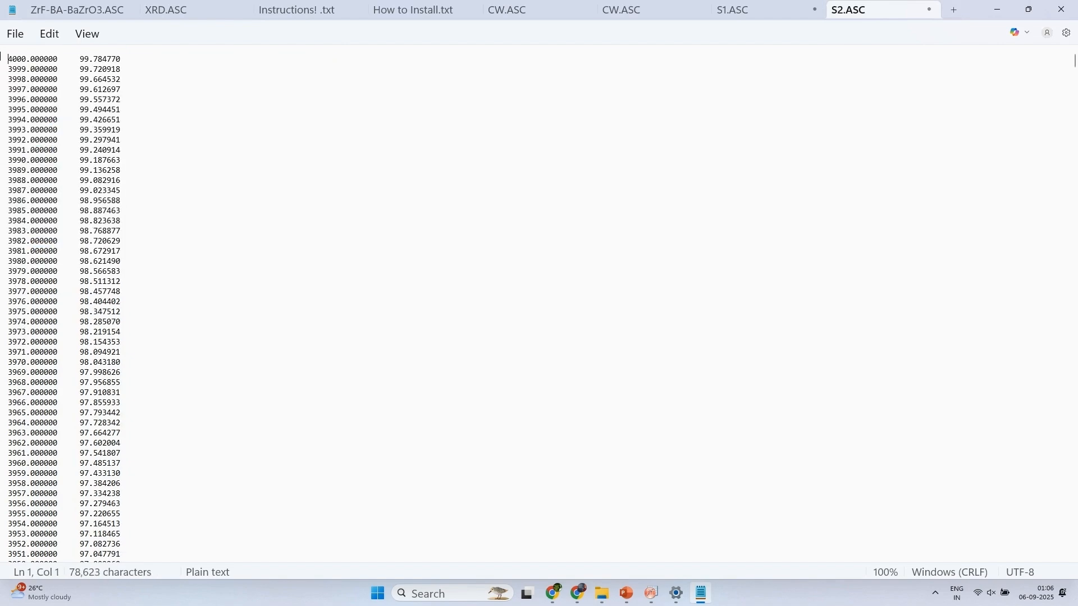
# Copy all the S2 data into the OriginPro worksheet, starting at row 1 of column C.
pyautogui.hotkey('ctrl', 'a')
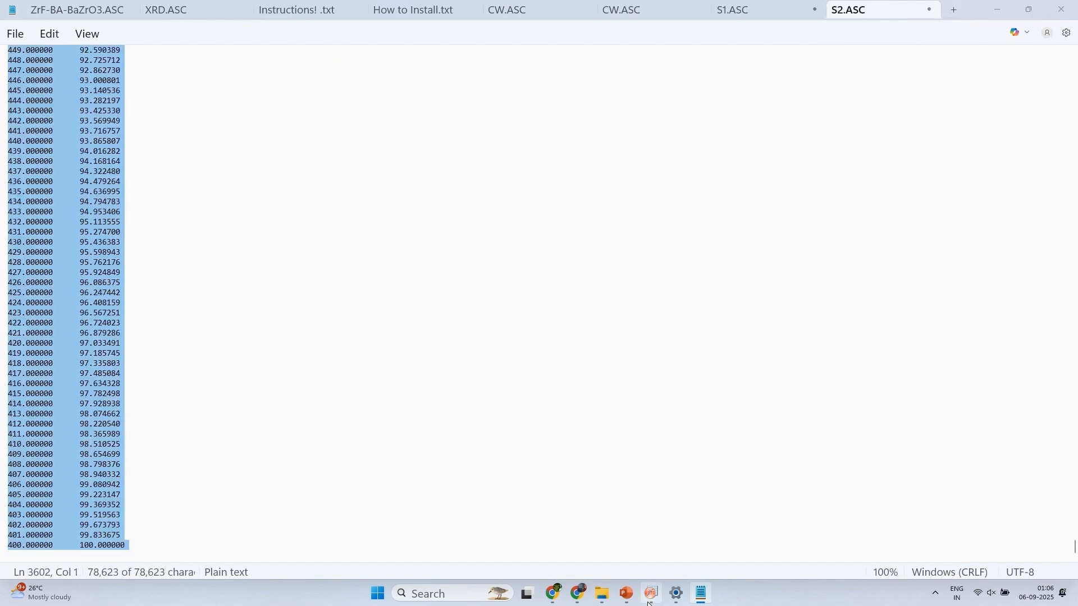
pyautogui.click(651, 594)
pyautogui.click(342, 149)
pyautogui.hotkey('ctrl', 'v')
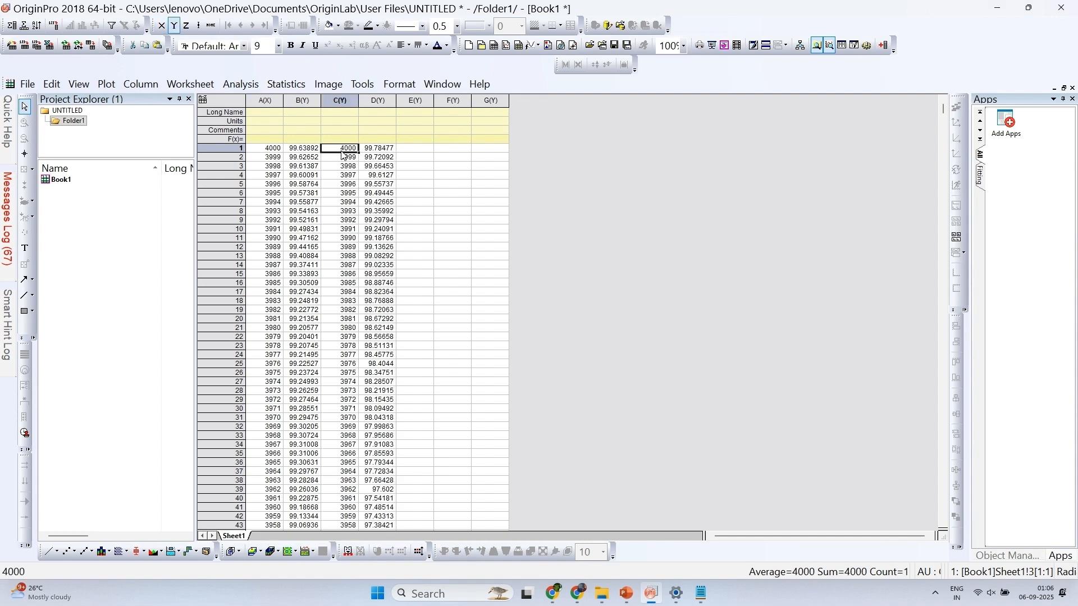
# Open the S3 ASC file from the FTIR folder and delete its header lines through #DATA.
pyautogui.click(603, 594)
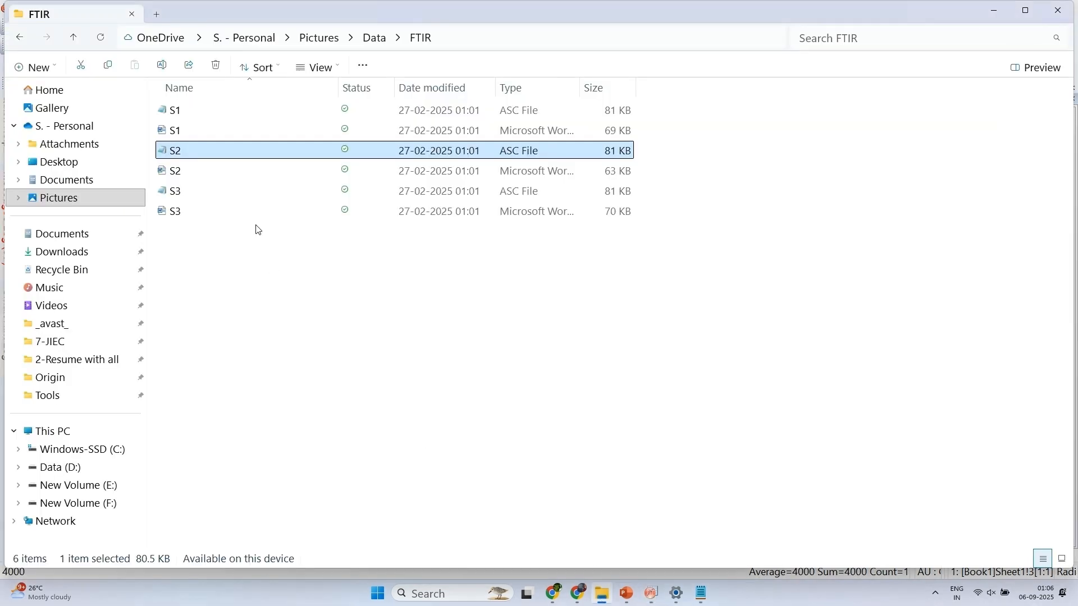
pyautogui.click(246, 191)
pyautogui.doubleClick(246, 191)
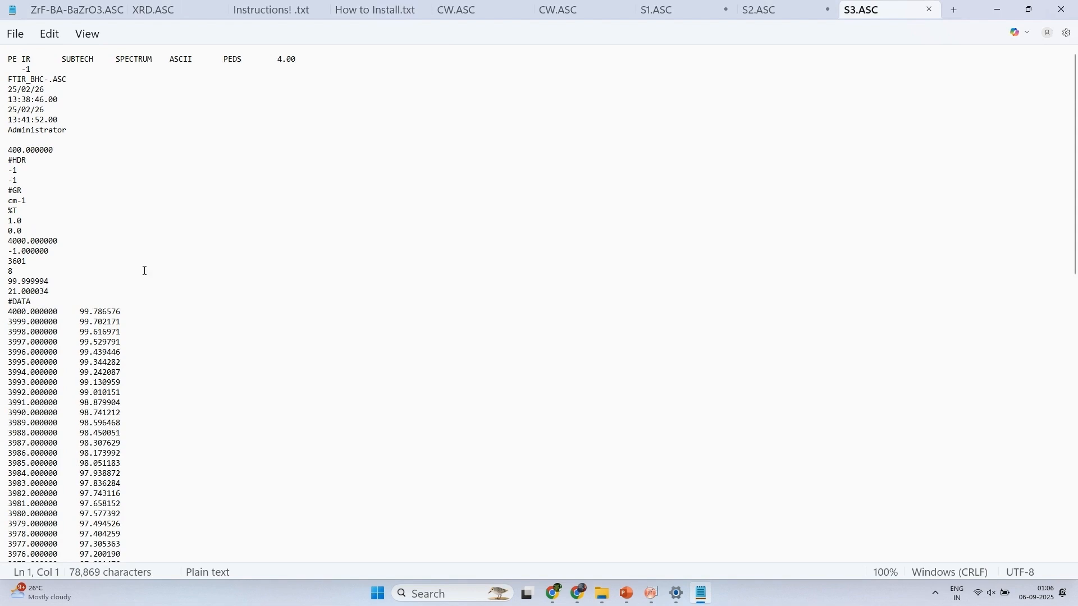
pyautogui.moveTo(59, 302); pyautogui.dragTo(1, 57)
pyautogui.press('Delete')
pyautogui.press('Delete')
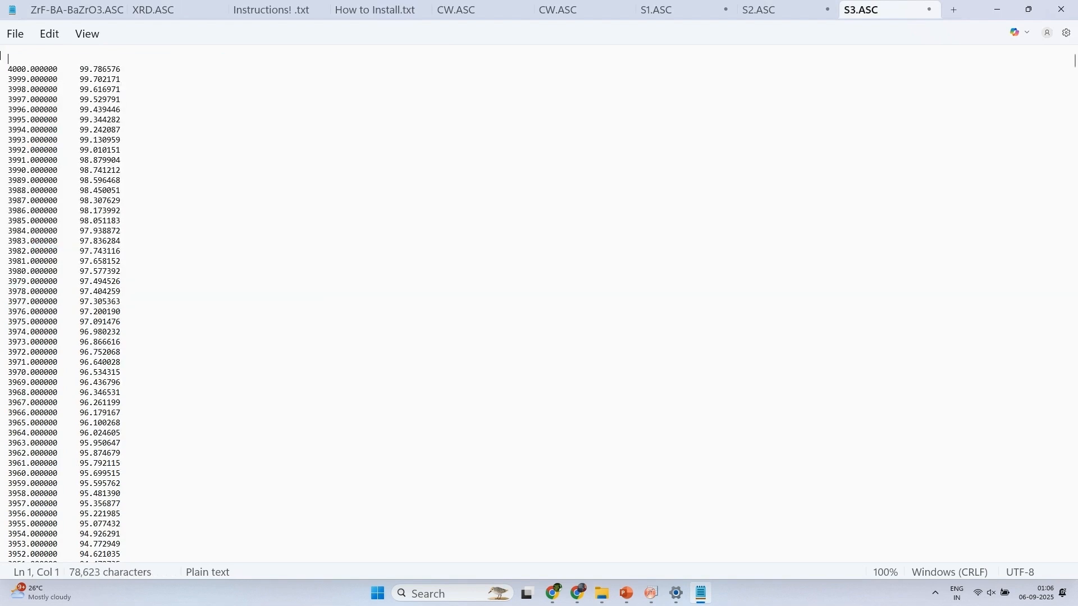
# Copy all the S3 data into the OriginPro worksheet, starting at row 1 of column E.
pyautogui.hotkey('ctrl', 'a')
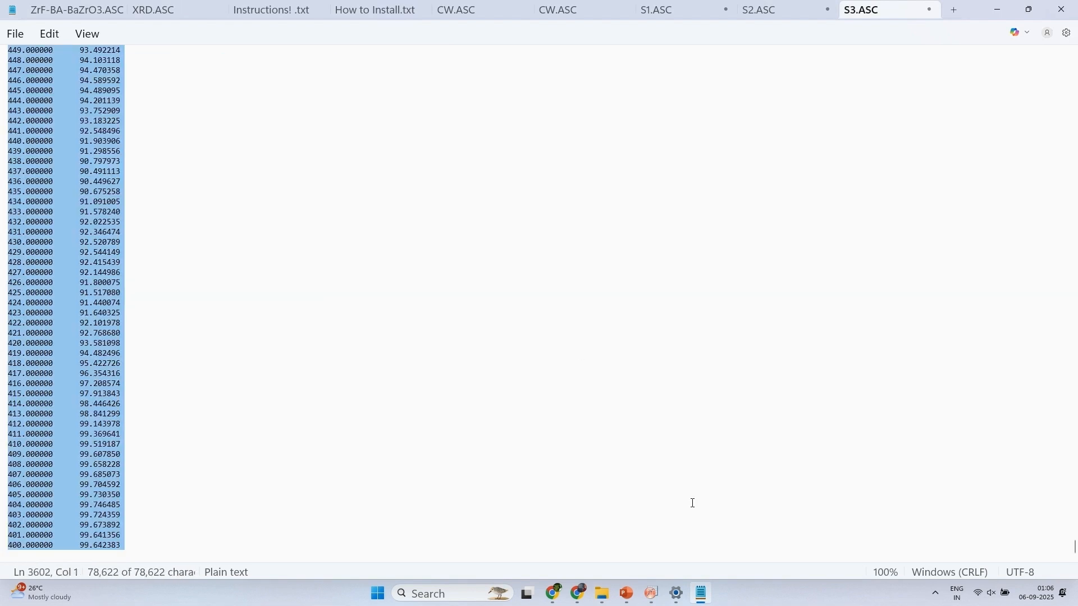
pyautogui.click(660, 596)
pyautogui.click(412, 148)
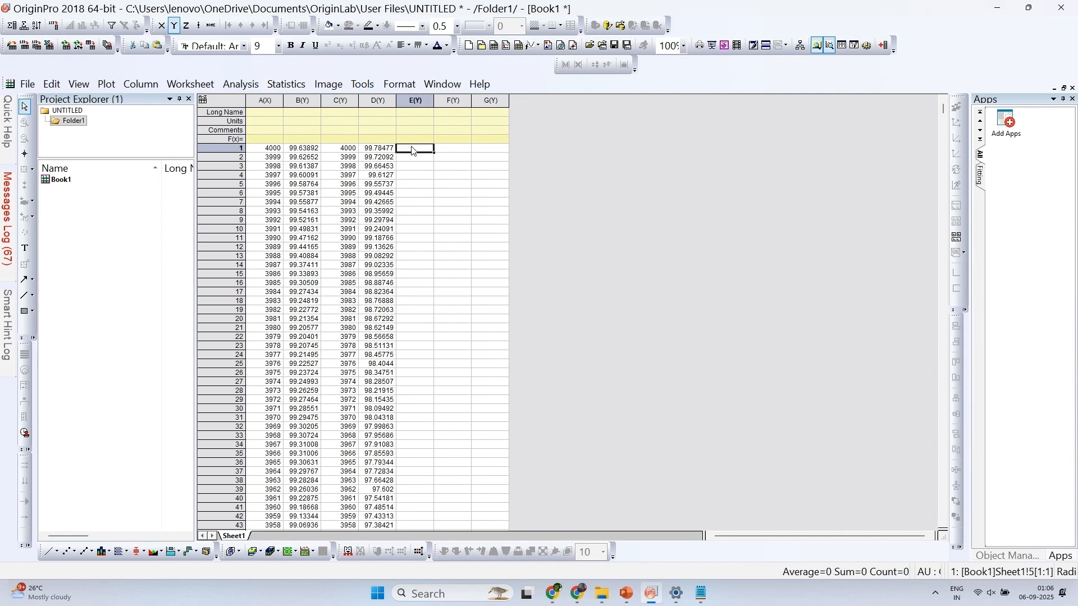
pyautogui.hotkey('ctrl', 'v')
# Set columns A to F as alternating X and Y pairs and plot them as Stacked Lines by Y Offsets.
pyautogui.moveTo(458, 104); pyautogui.dragTo(276, 110)
pyautogui.rightClick(277, 109)
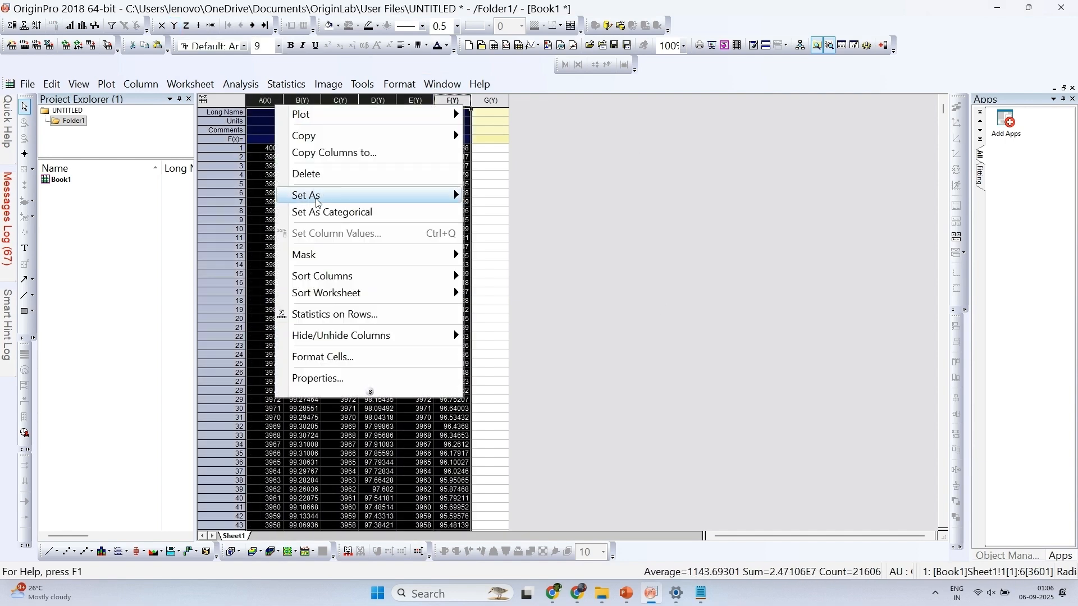
pyautogui.moveTo(444, 196)
pyautogui.click(522, 275)
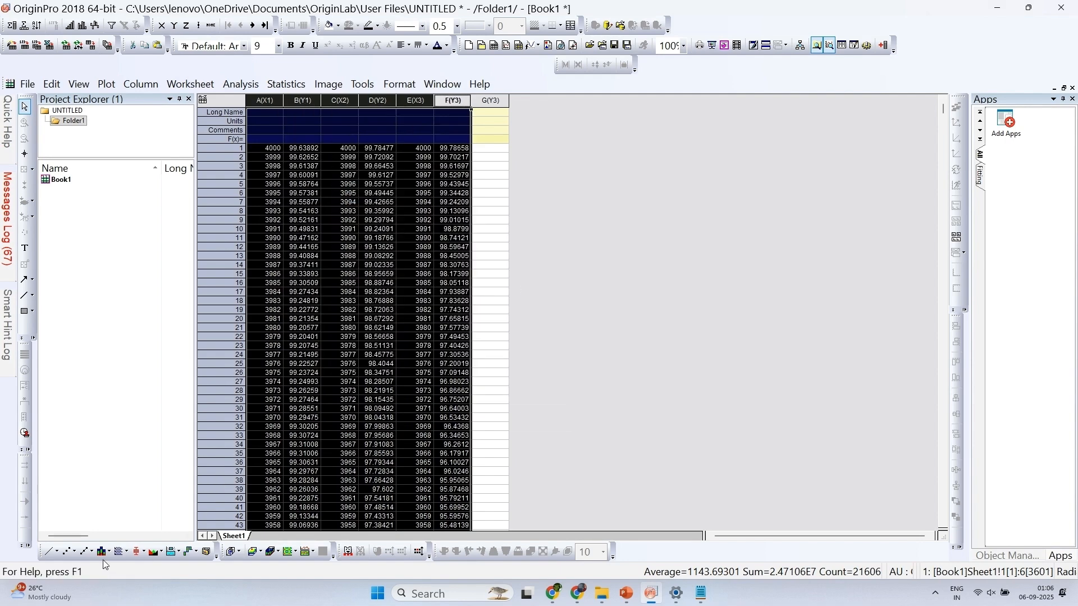
pyautogui.click(126, 554)
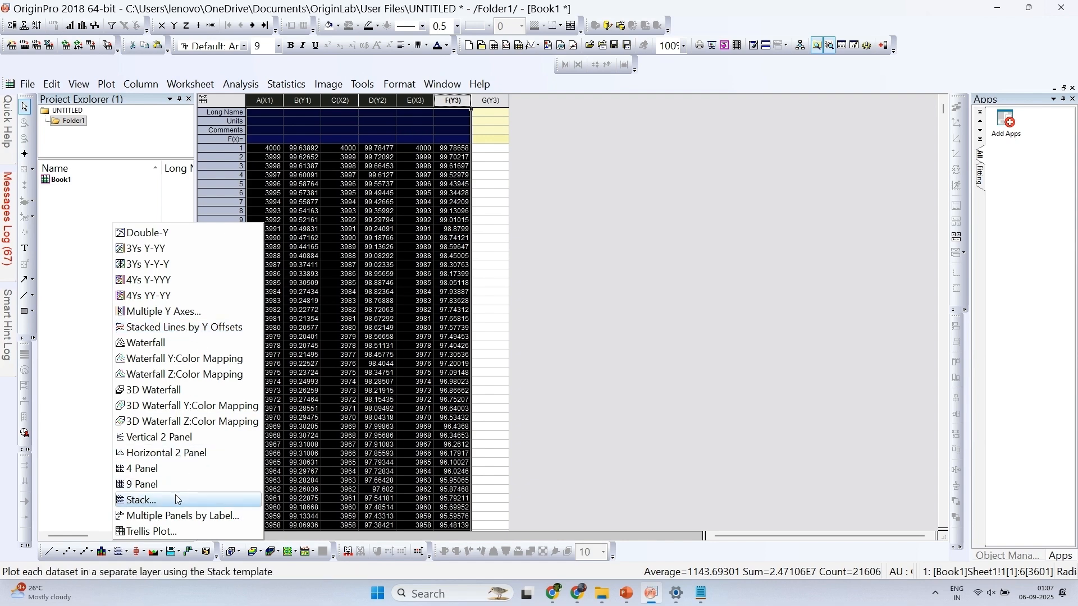
pyautogui.click(175, 328)
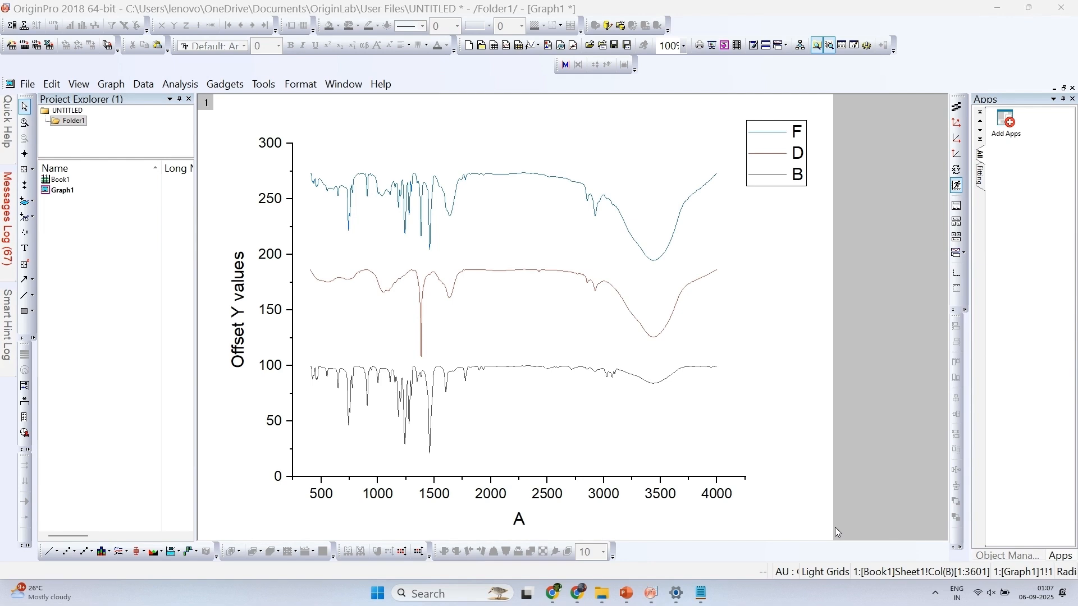
# Move the legend into the empty area below the lowest curve and set its frame colour to white.
pyautogui.moveTo(798, 154); pyautogui.dragTo(544, 419)
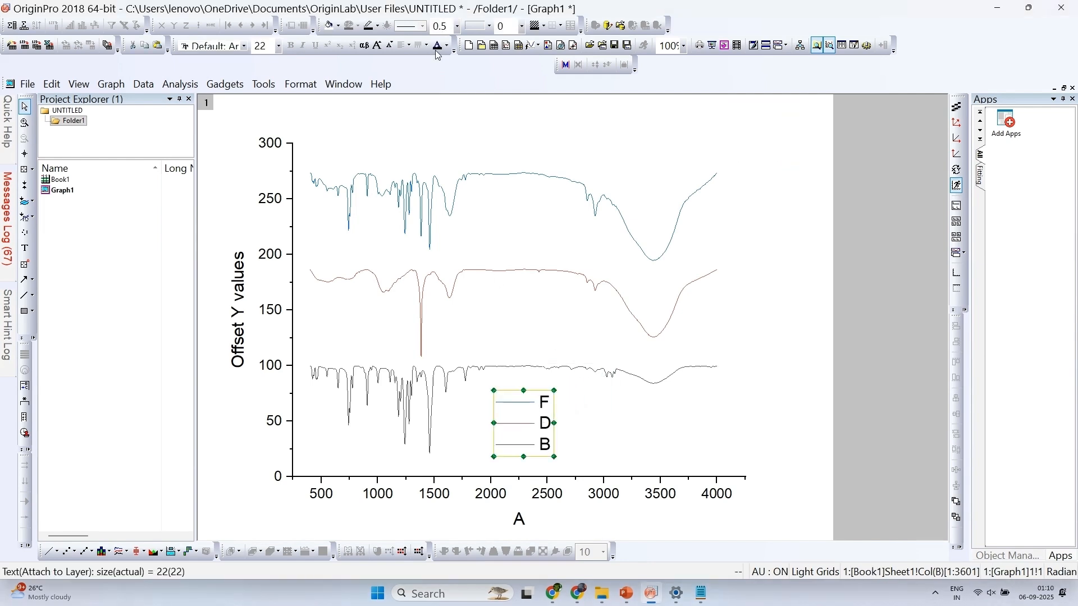
pyautogui.click(377, 26)
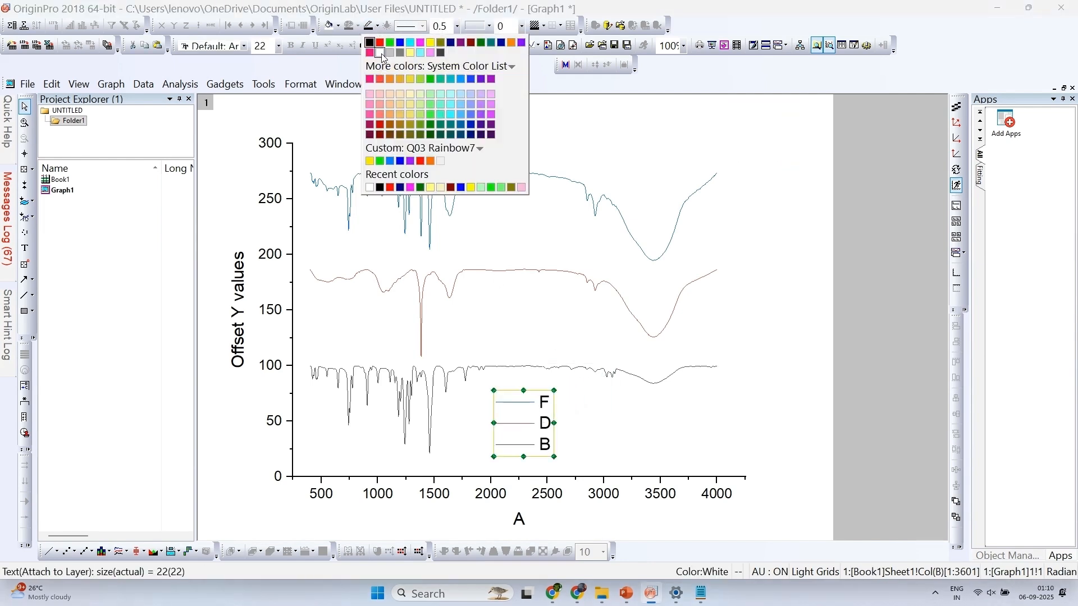
pyautogui.click(381, 53)
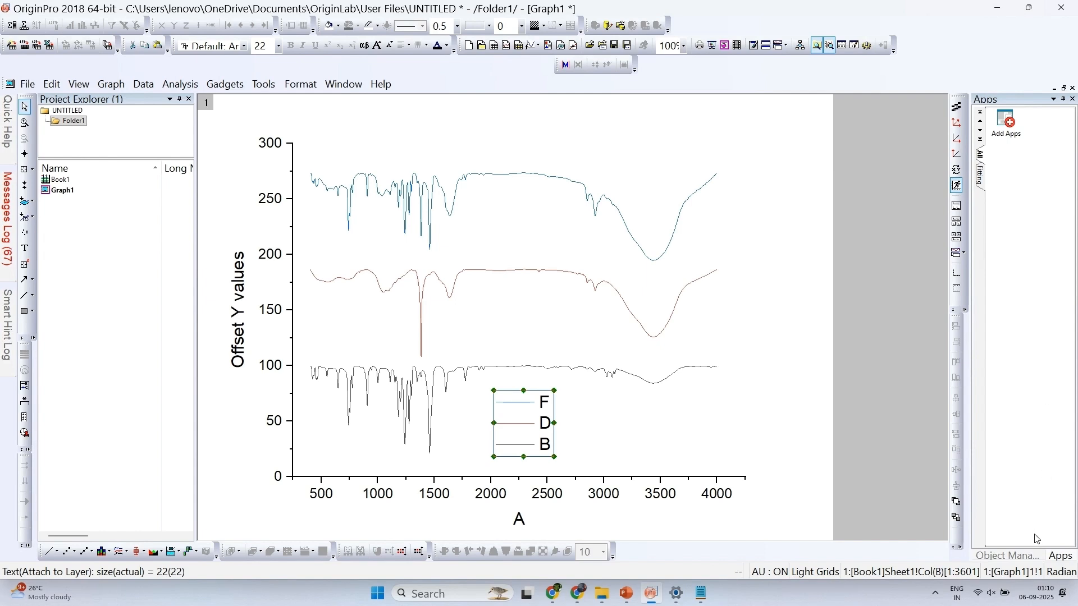
# Rename the three legend entries from top to bottom as Sample 1, Sample 2 and Sample 3.
pyautogui.doubleClick(544, 403)
pyautogui.moveTo(541, 402); pyautogui.dragTo(578, 409)
pyautogui.write('Sample 1')
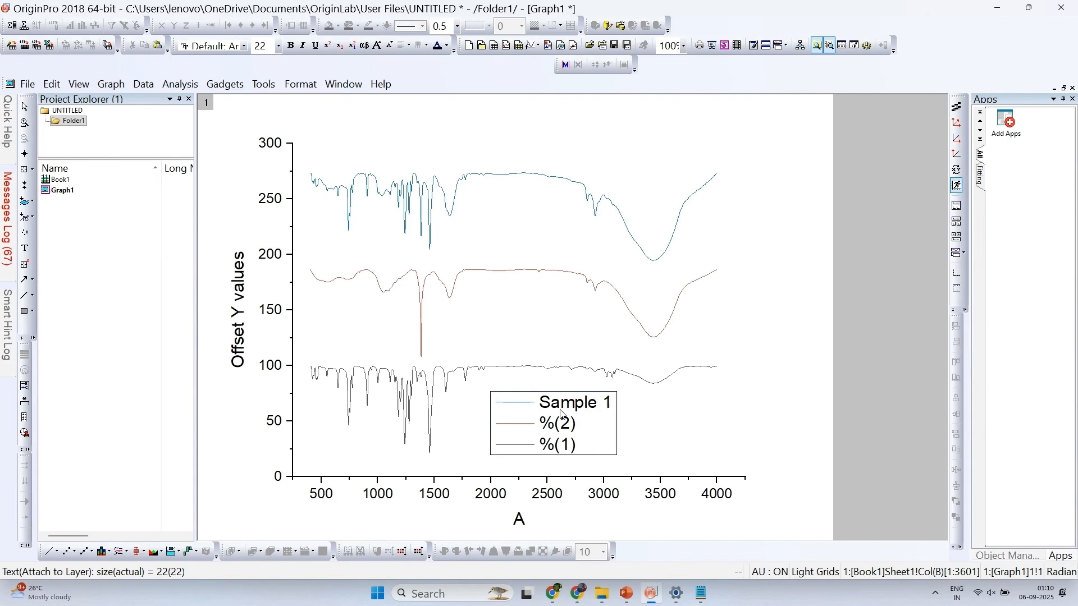
pyautogui.moveTo(543, 409); pyautogui.dragTo(542, 448)
pyautogui.hotkey('ctrl', 'v')
pyautogui.hotkey('ctrl', 'v')
pyautogui.click(613, 425)
pyautogui.press('BackSpace')
pyautogui.write('2')
pyautogui.click(613, 446)
pyautogui.press('BackSpace')
pyautogui.write('3')
# Make all three legend labels bold.
pyautogui.moveTo(615, 448); pyautogui.dragTo(537, 410)
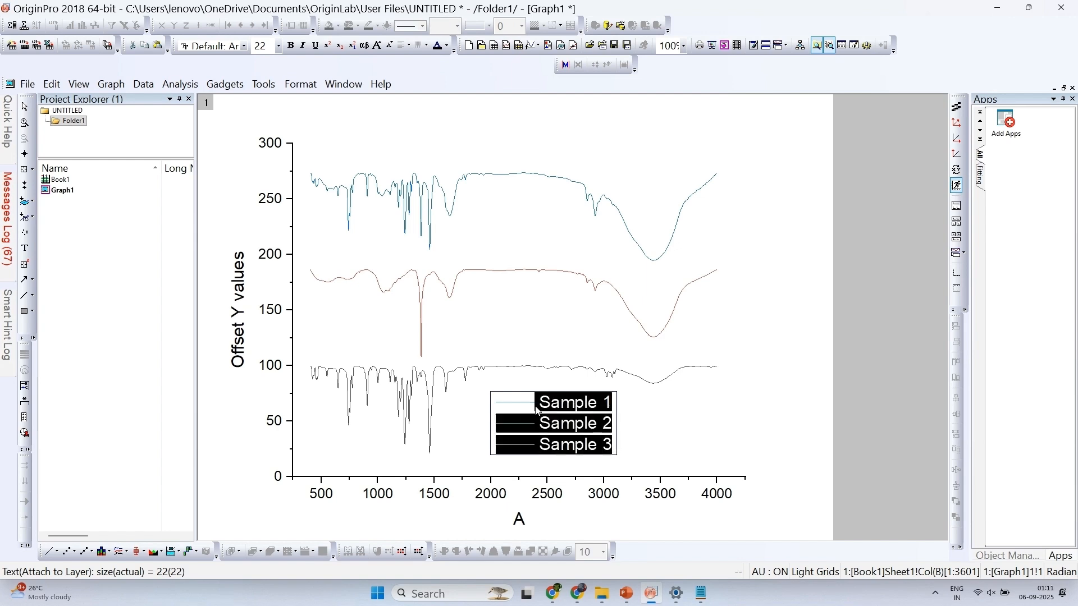
pyautogui.hotkey('ctrl', 'b')
pyautogui.click(616, 429)
pyautogui.click(665, 430)
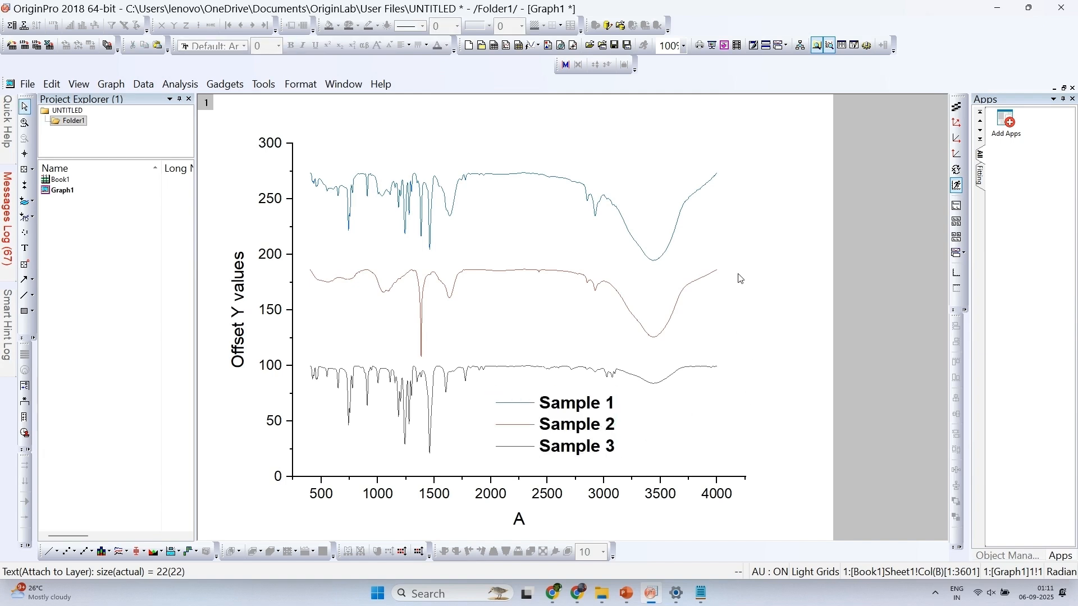
# Add a Top-X Right-Y layer to the graph and delete the right axis's title and tick labels.
pyautogui.click(966, 309)
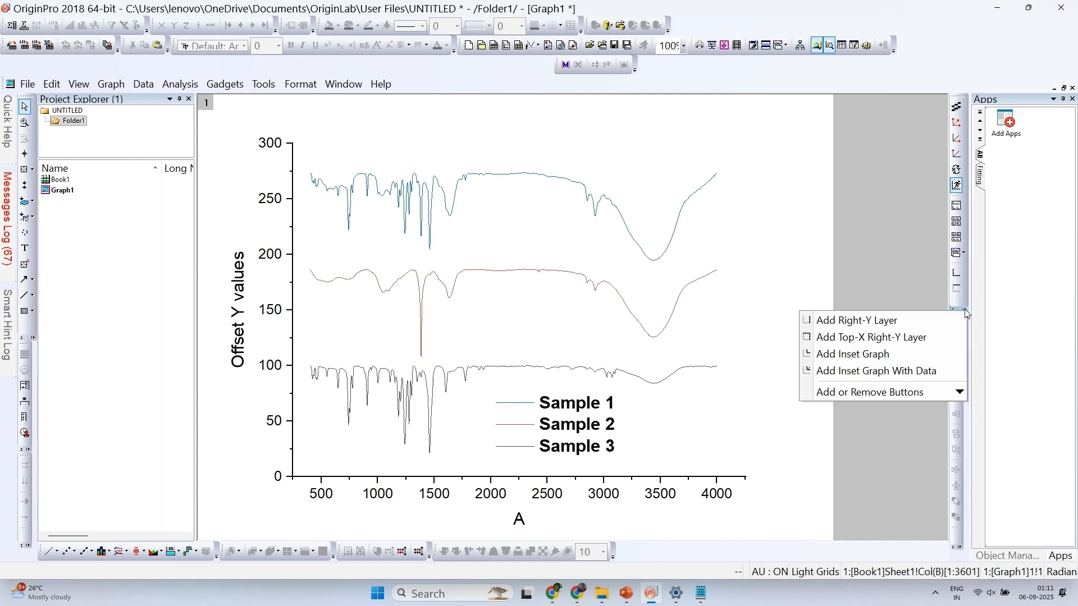
pyautogui.click(889, 335)
pyautogui.click(784, 296)
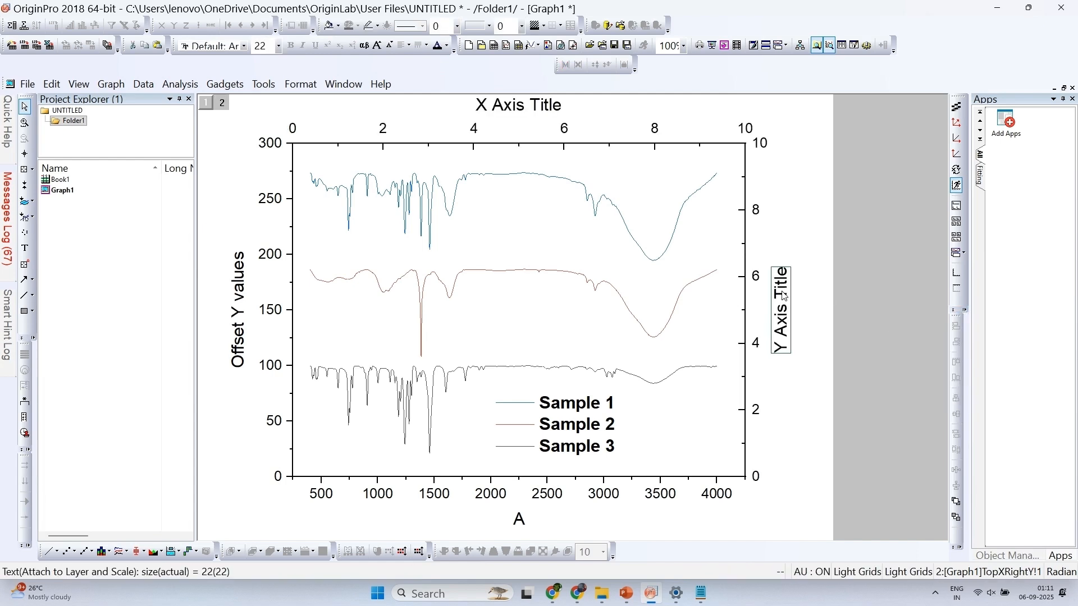
pyautogui.press('Delete')
pyautogui.click(757, 275)
pyautogui.press('Delete')
# Delete the top axis's tick labels and title as well as the left axis's tick labels.
pyautogui.click(745, 129)
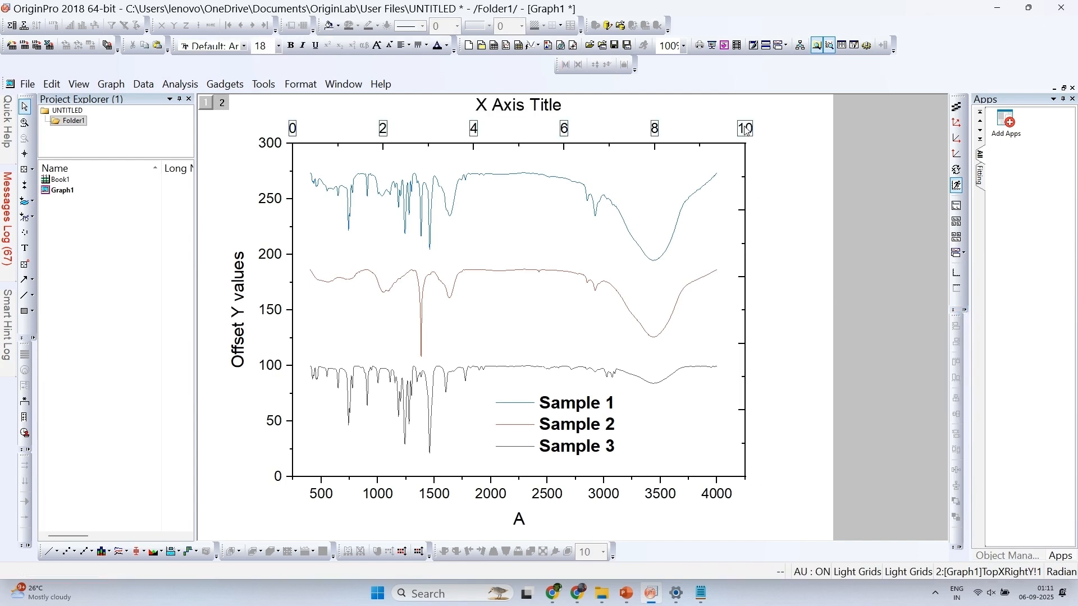
pyautogui.press('Delete')
pyautogui.click(518, 105)
pyautogui.press('Delete')
pyautogui.click(268, 146)
pyautogui.press('Delete')
# Replace the left Y axis title with T (%) in bold and move it closer to the axis.
pyautogui.click(267, 298)
pyautogui.click(267, 298)
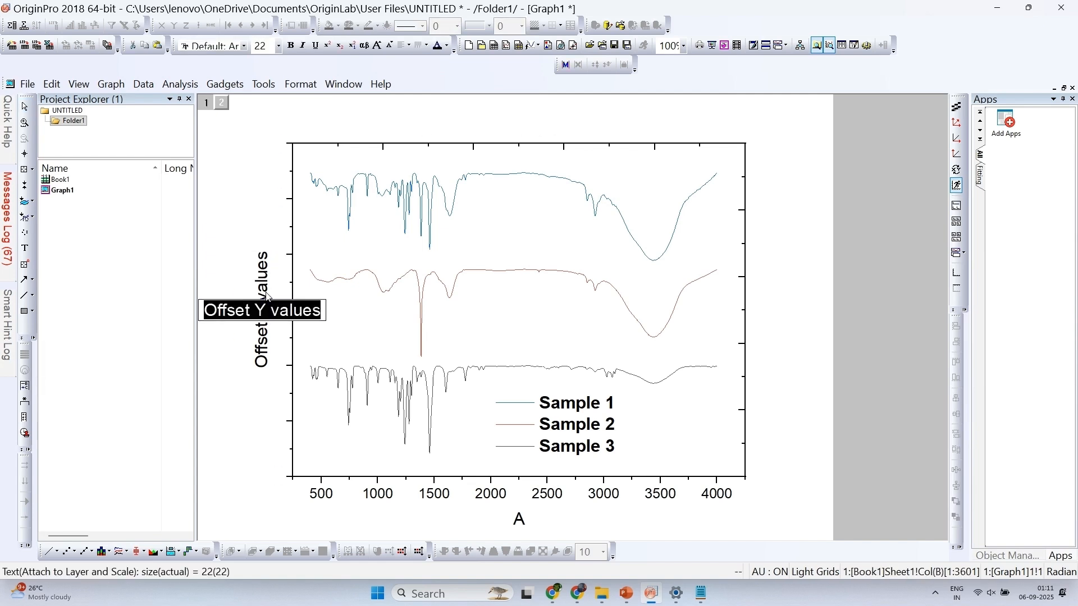
pyautogui.write('T ()')
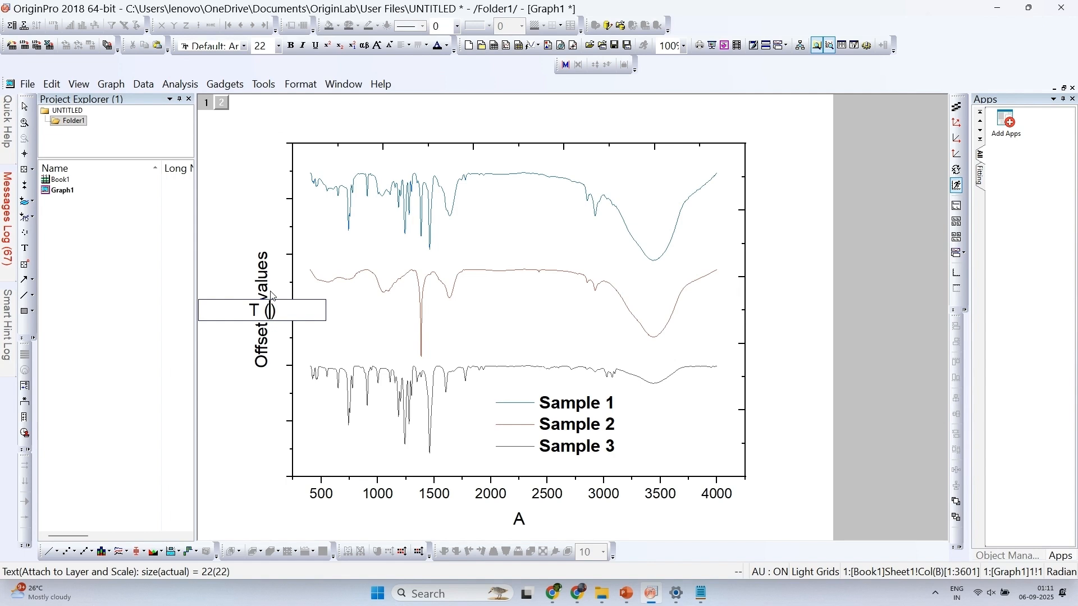
pyautogui.press('Left')
pyautogui.write('%')
pyautogui.hotkey('ctrl', 'a')
pyautogui.hotkey('ctrl', 'b')
pyautogui.click(276, 274)
pyautogui.click(268, 309)
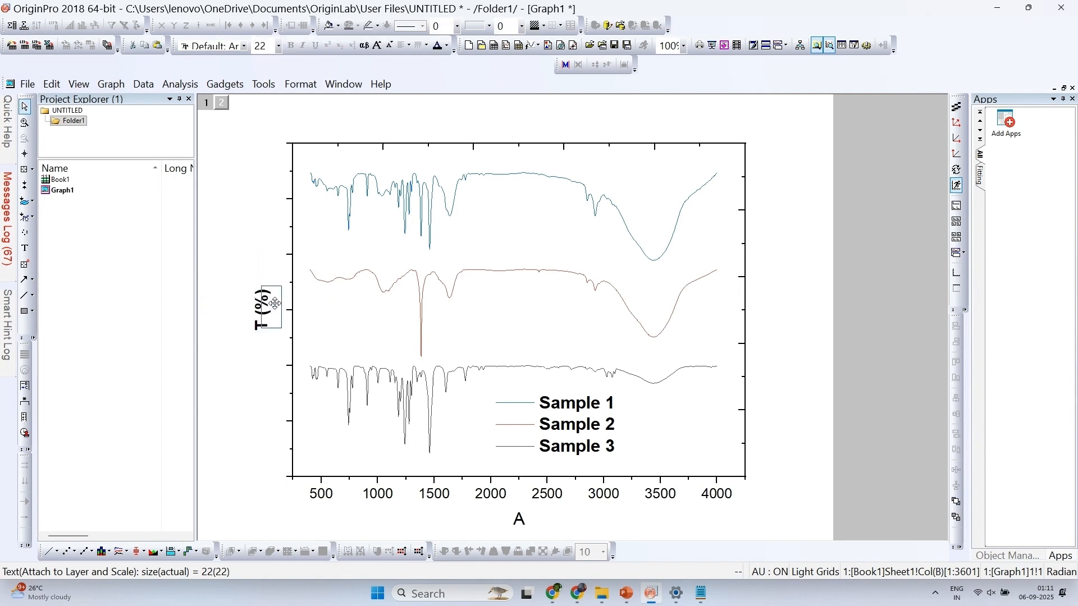
pyautogui.moveTo(275, 302); pyautogui.dragTo(275, 301)
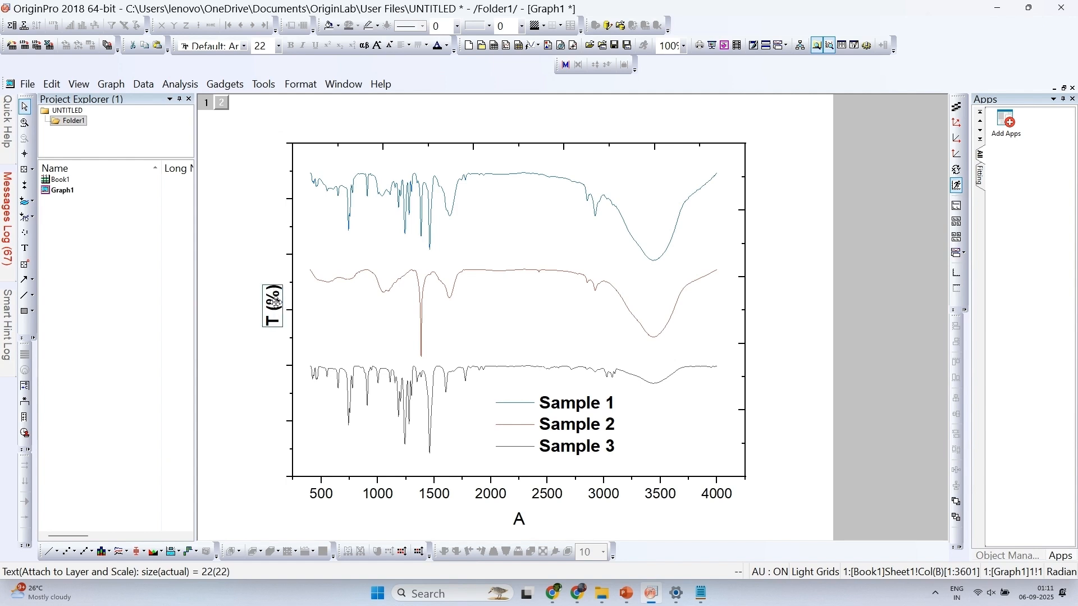
# Replace the bottom X axis title A with Wavenumber.
pyautogui.doubleClick(513, 528)
pyautogui.hotkey('ctrl', 'a')
pyautogui.write('Wave')
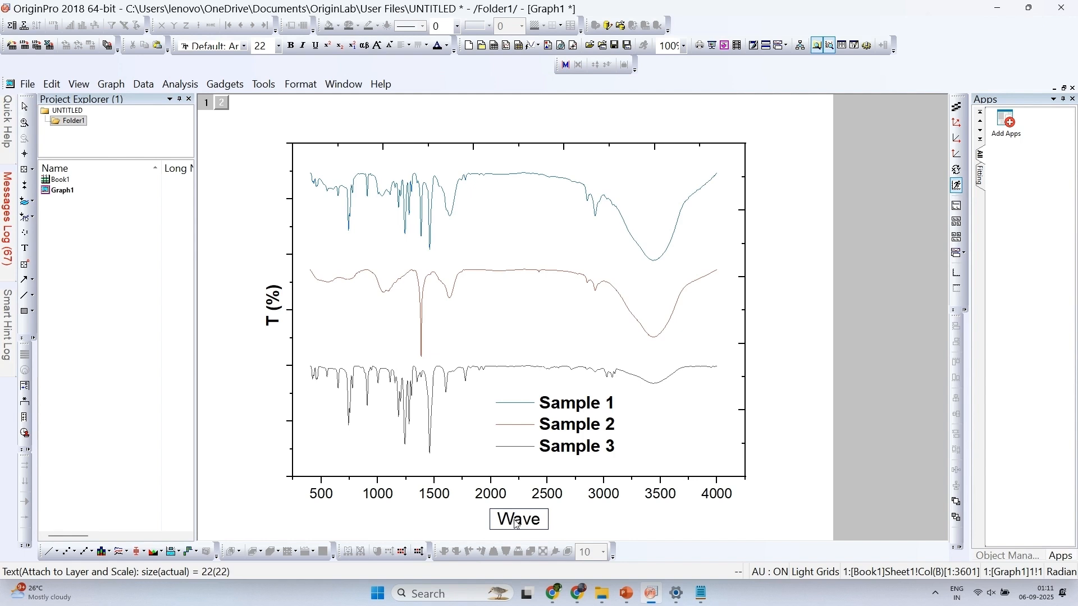
pyautogui.write('number')
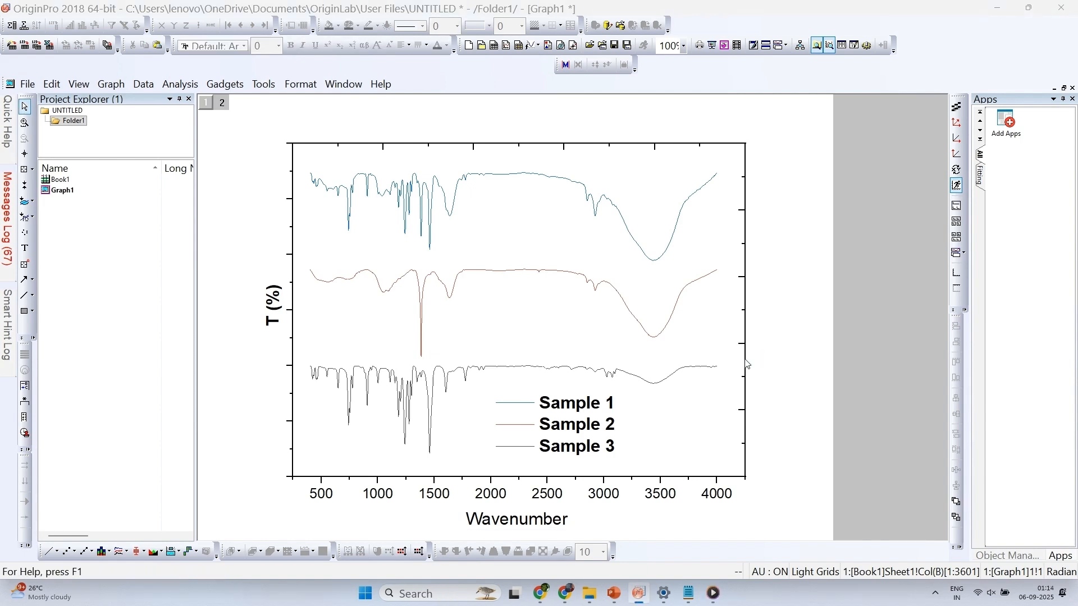
# Set the right axis line thickness to 5 and its major and minor tick styles to None.
pyautogui.doubleClick(746, 364)
pyautogui.click(179, 62)
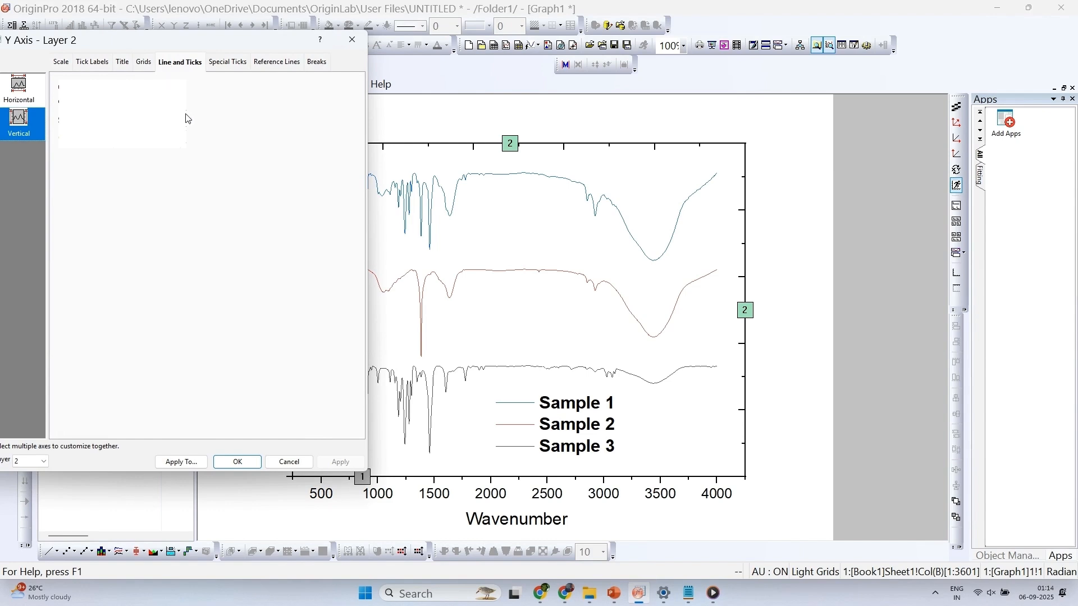
pyautogui.click(200, 156)
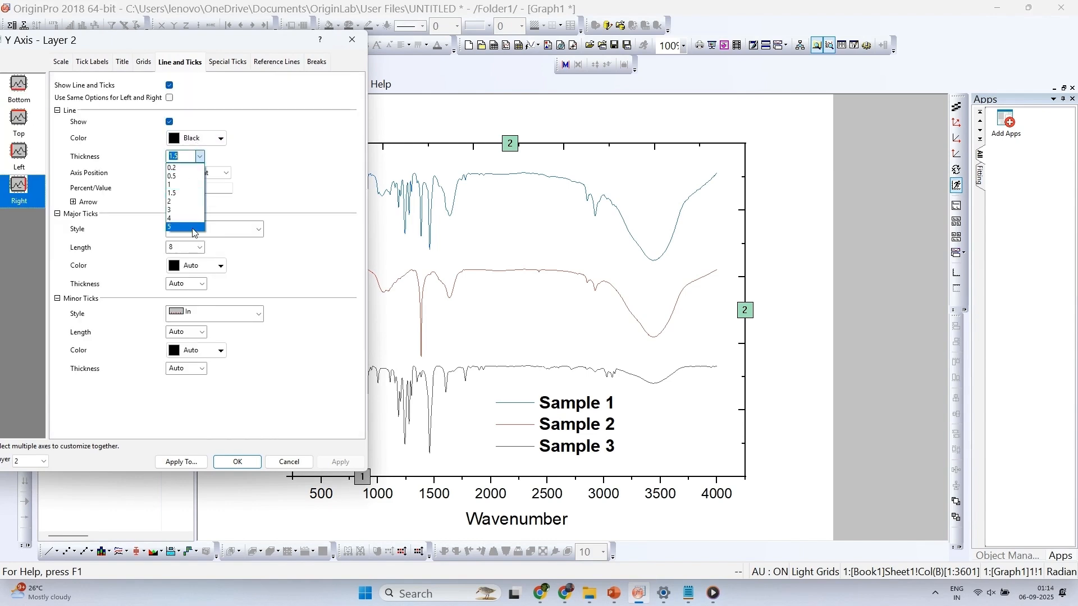
pyautogui.click(193, 227)
pyautogui.click(194, 229)
pyautogui.click(194, 285)
pyautogui.click(205, 313)
pyautogui.click(201, 371)
pyautogui.click(340, 462)
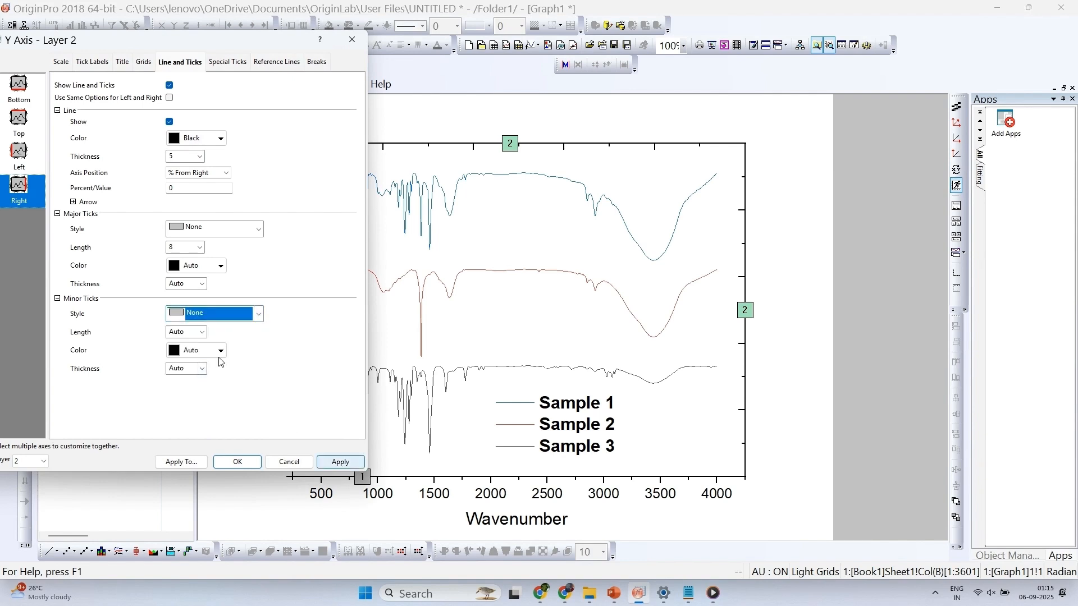
# Set the top axis line thickness to 5 and its major and minor tick styles to None.
pyautogui.click(19, 119)
pyautogui.click(206, 156)
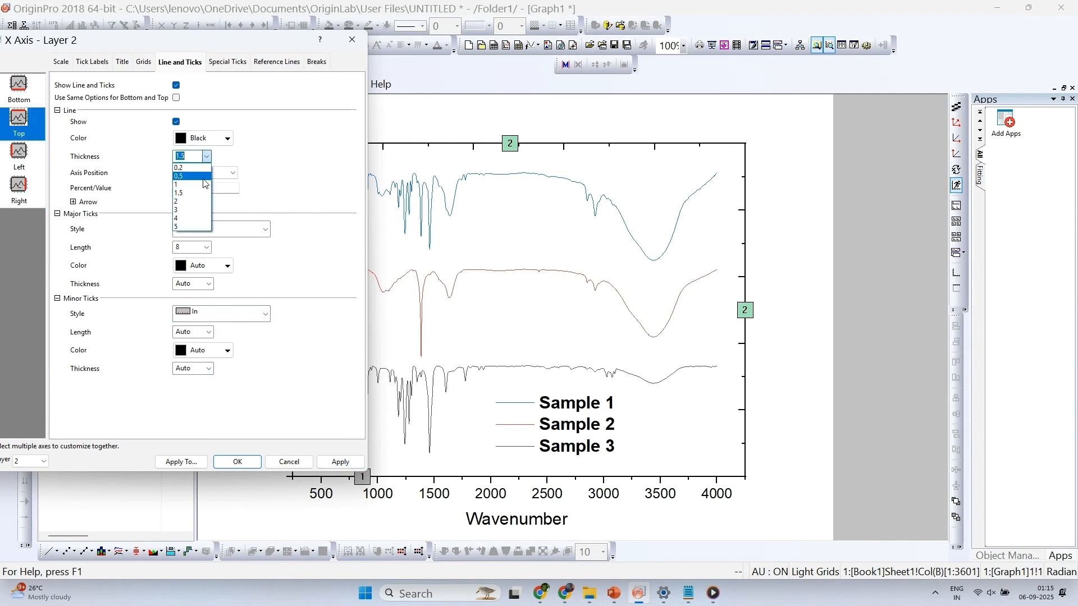
pyautogui.click(193, 226)
pyautogui.click(195, 229)
pyautogui.click(194, 285)
pyautogui.click(213, 313)
pyautogui.click(201, 366)
pyautogui.click(340, 462)
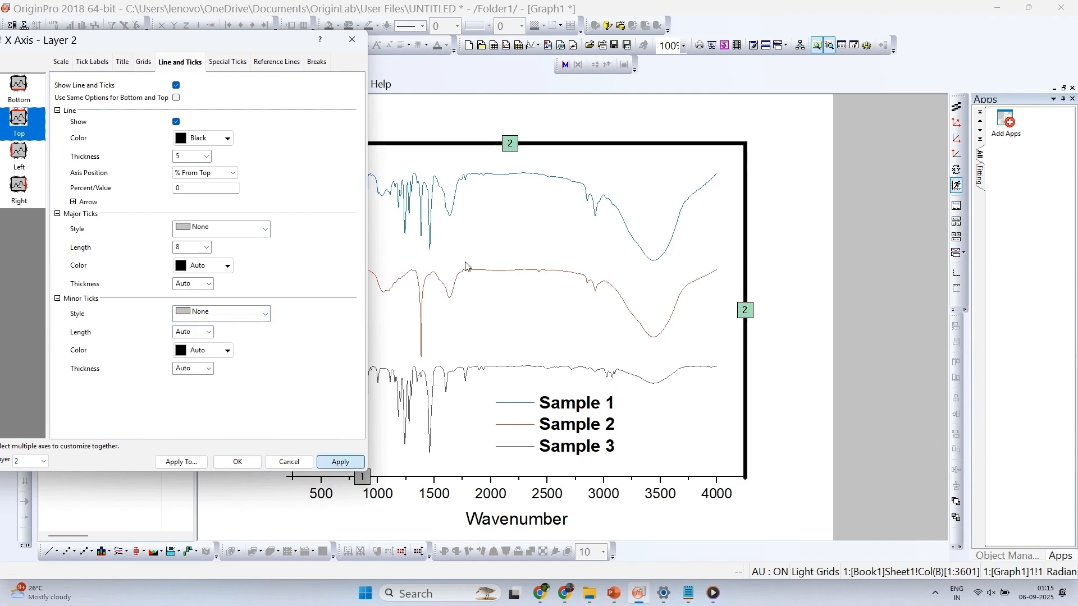
pyautogui.click(219, 462)
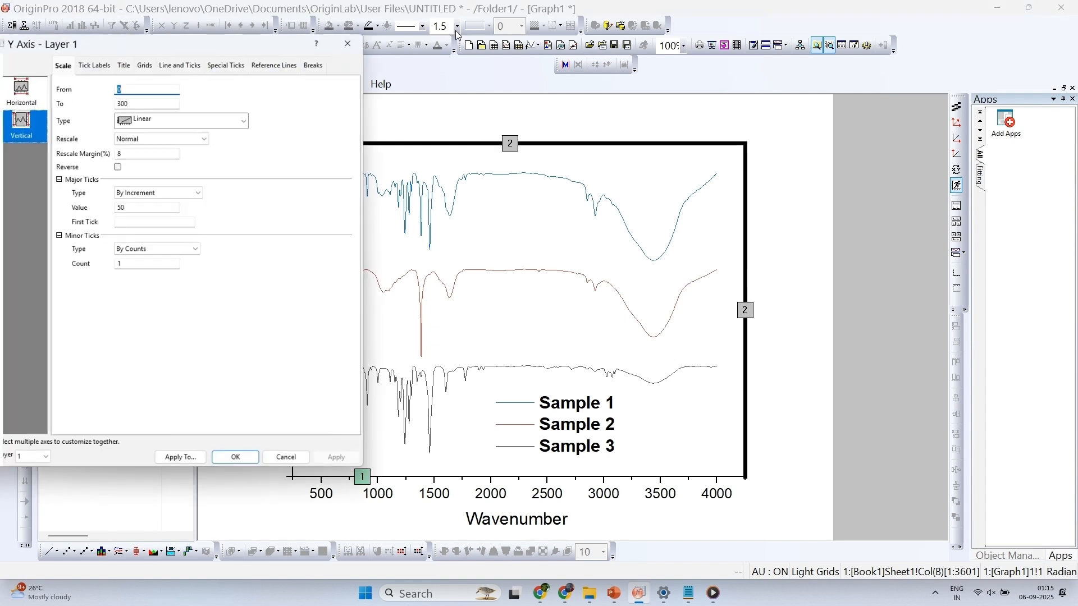
# Set the left axis line thickness to 5 and its major and minor tick styles to None.
pyautogui.click(168, 63)
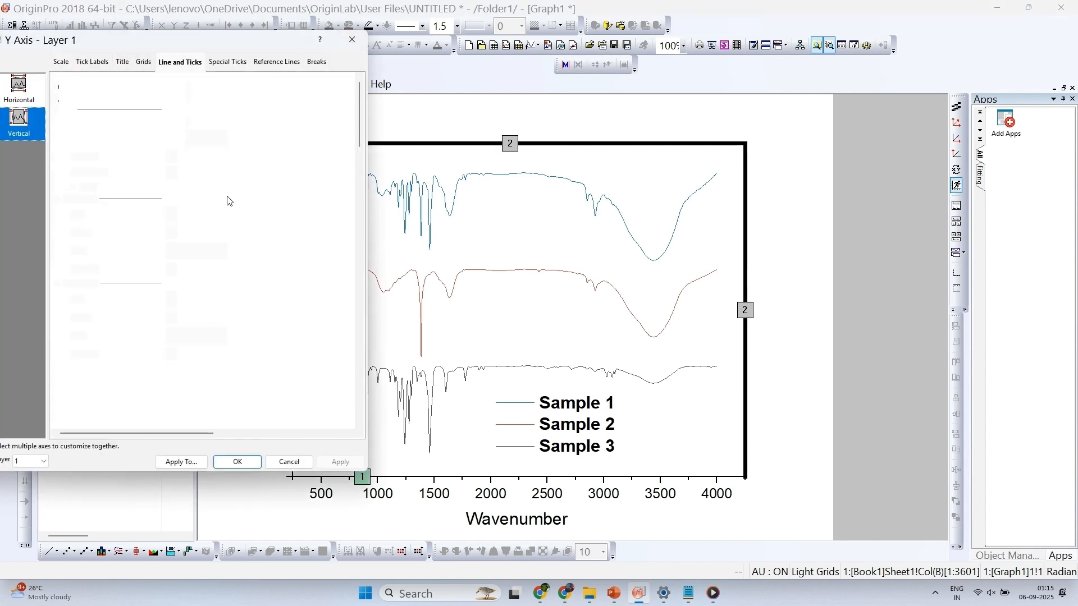
pyautogui.click(199, 157)
pyautogui.click(180, 197)
pyautogui.click(225, 214)
pyautogui.click(196, 268)
pyautogui.click(214, 299)
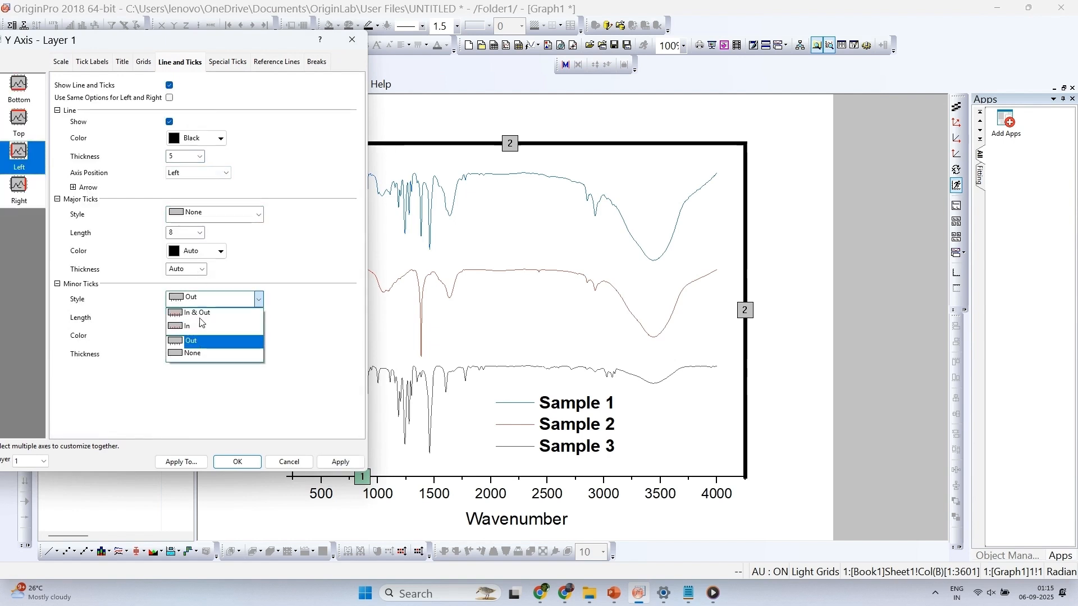
pyautogui.click(201, 354)
pyautogui.click(323, 462)
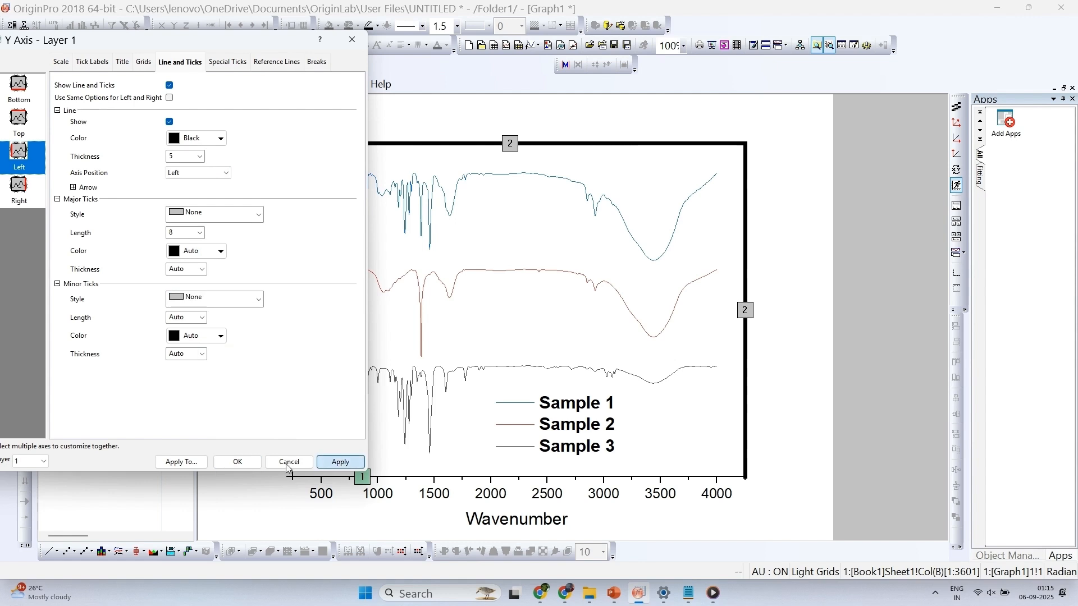
pyautogui.click(250, 466)
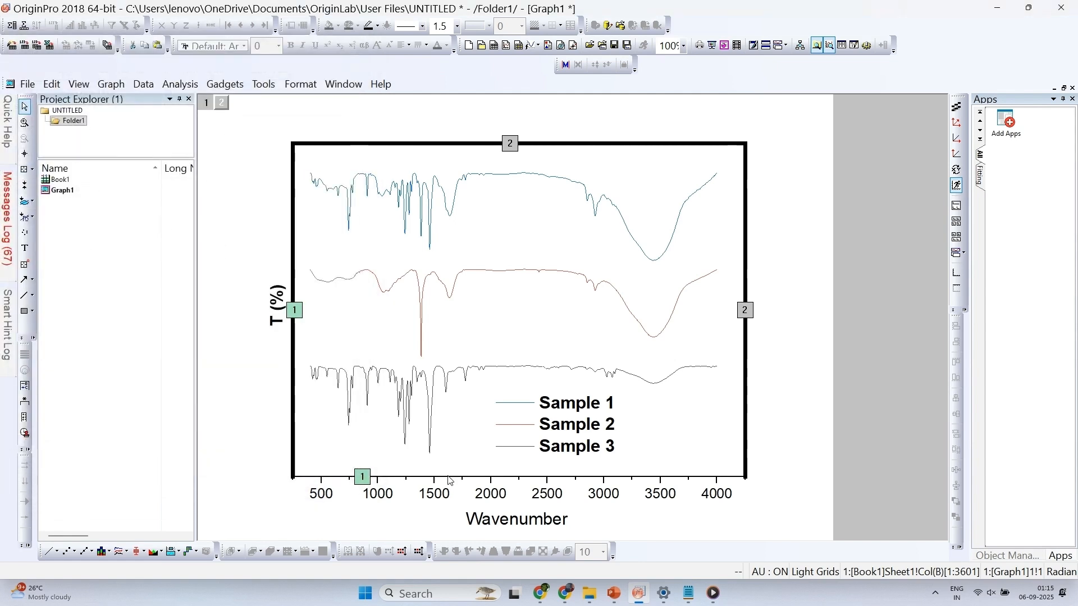
# Set the bottom axis line thickness to 5 and make its tick labels bold at size 20.
pyautogui.click(458, 27)
pyautogui.click(445, 137)
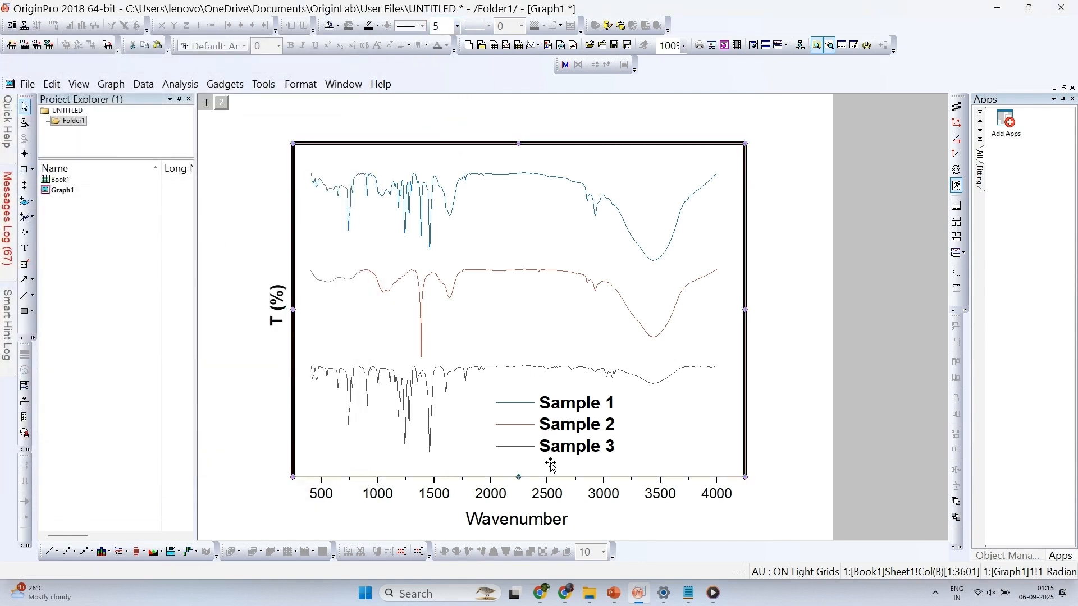
pyautogui.click(502, 497)
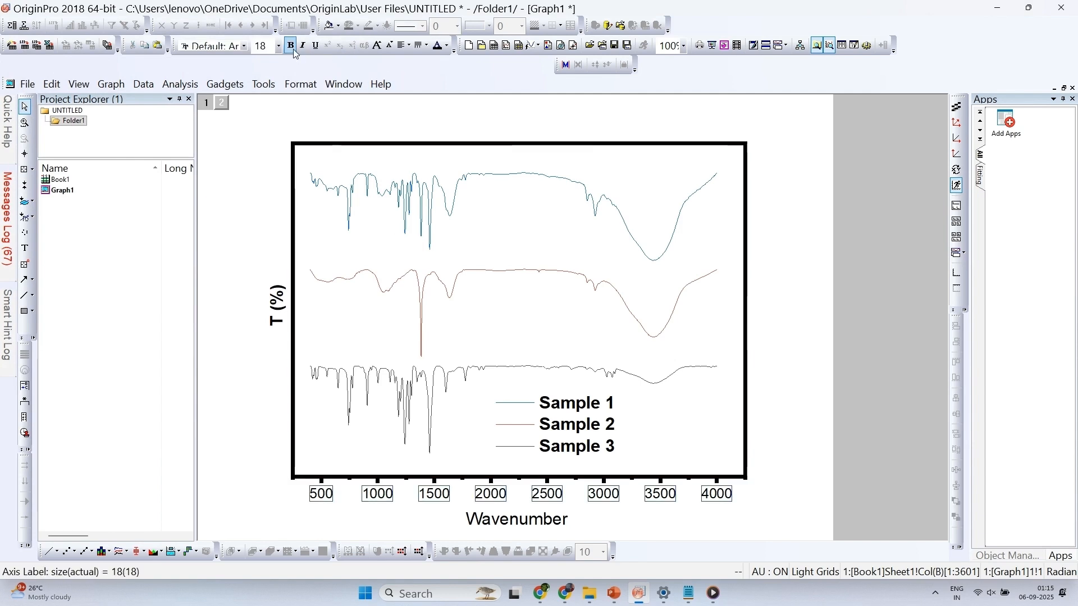
pyautogui.click(279, 46)
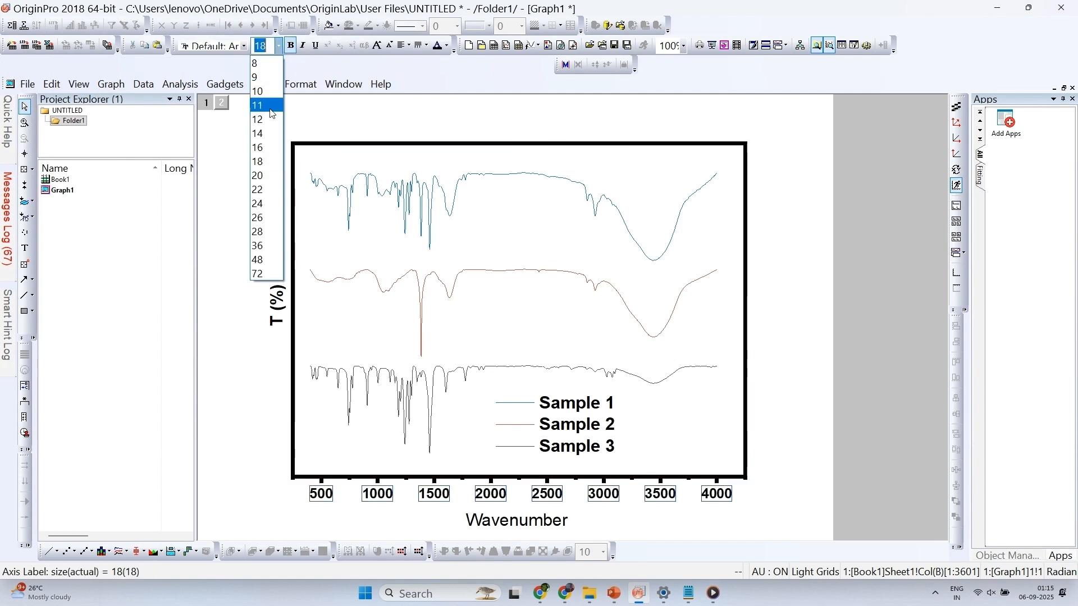
pyautogui.click(272, 174)
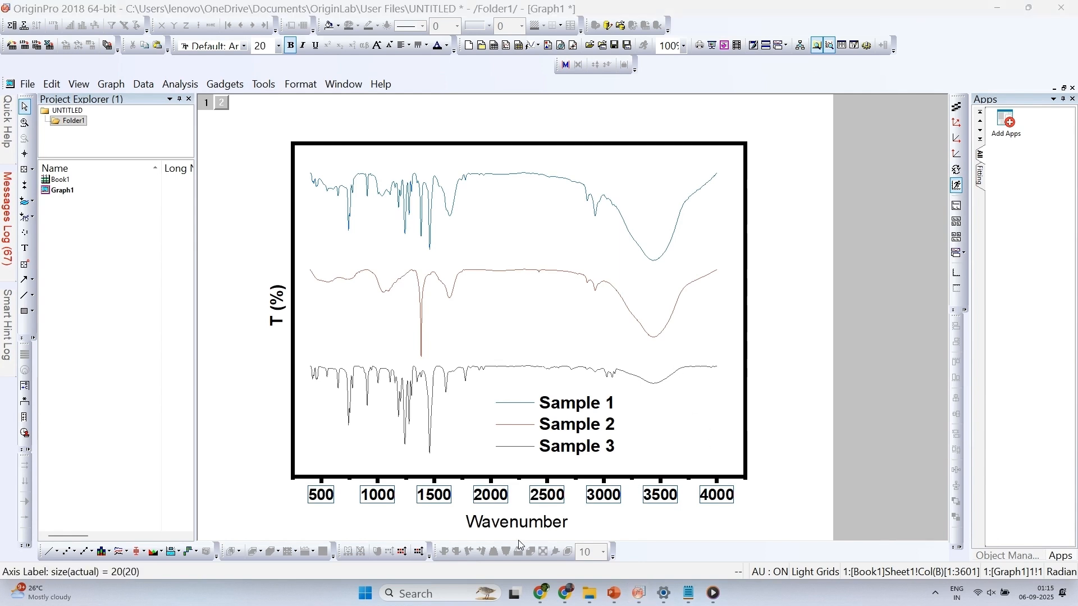
# Add the unit to the X axis title so that it reads Wavenumber (cm-1).
pyautogui.doubleClick(518, 522)
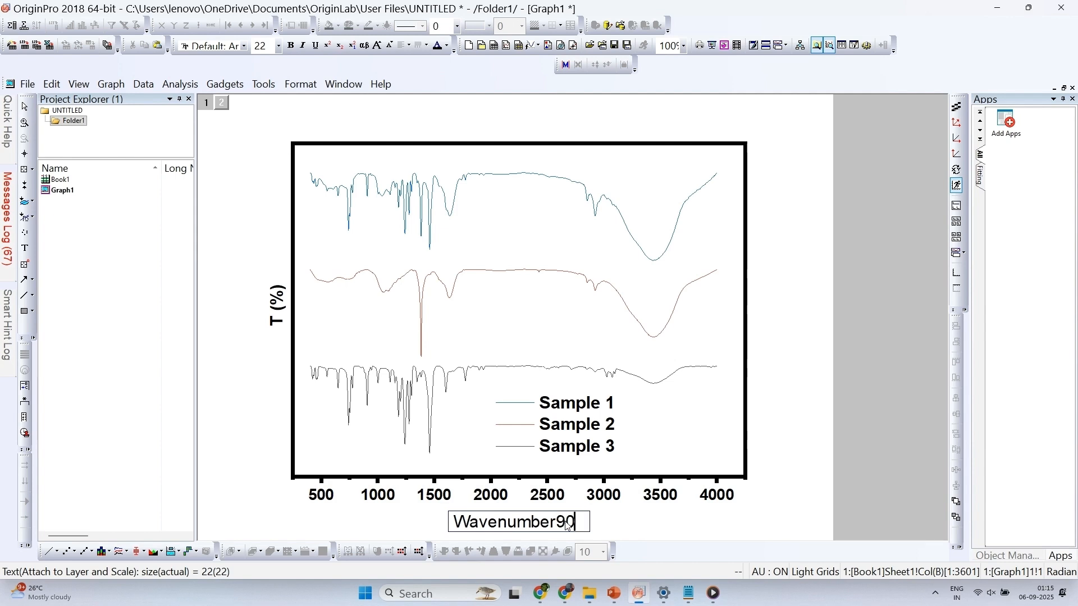
pyautogui.press('BackSpace')
pyautogui.press('BackSpace')
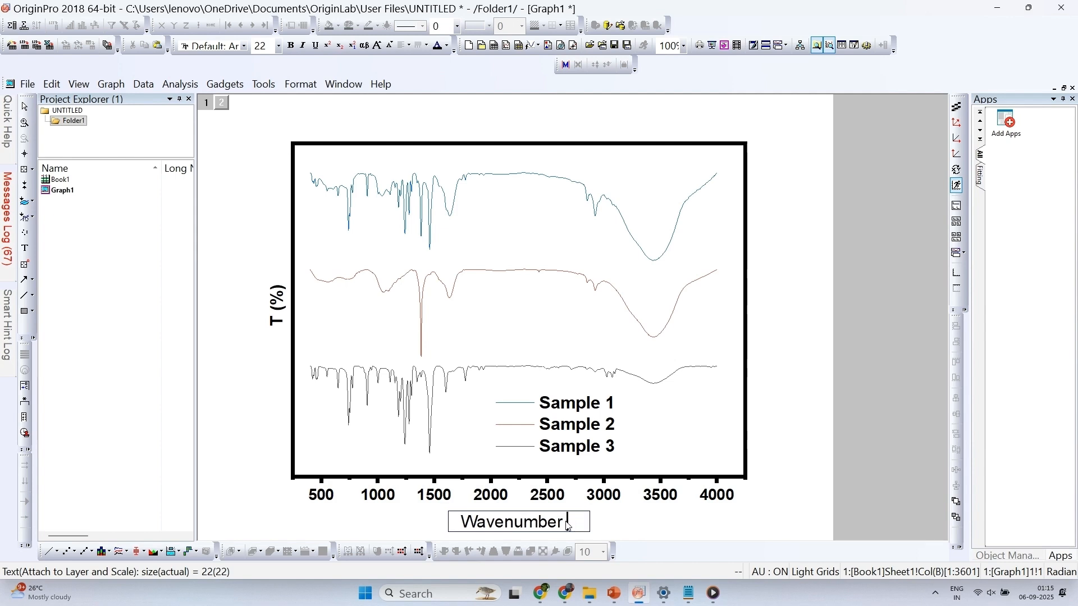
pyautogui.press('Left')
pyautogui.press('Left')
pyautogui.press('Left')
pyautogui.press('Left')
pyautogui.press('Left')
pyautogui.write('90')
pyautogui.press('BackSpace')
pyautogui.press('BackSpace')
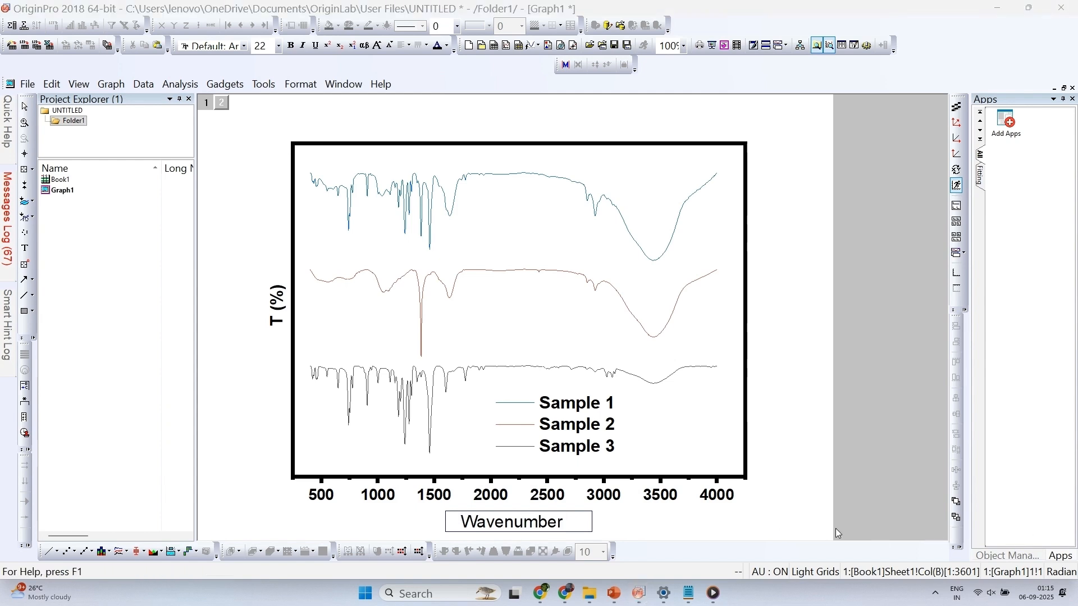
pyautogui.click(570, 526)
pyautogui.write('()')
pyautogui.write('c')
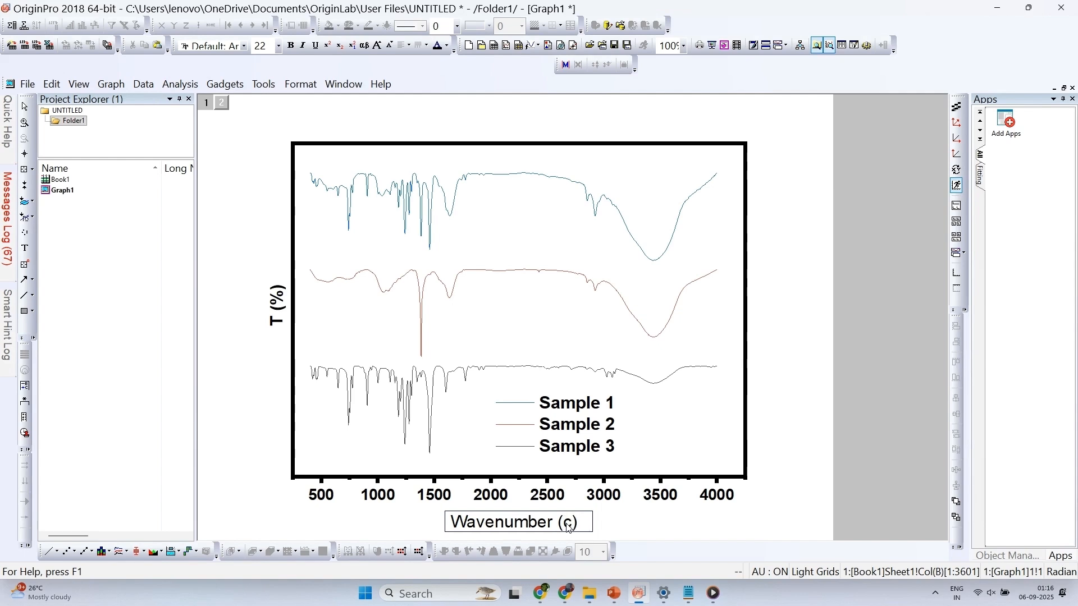
pyautogui.write('m-1')
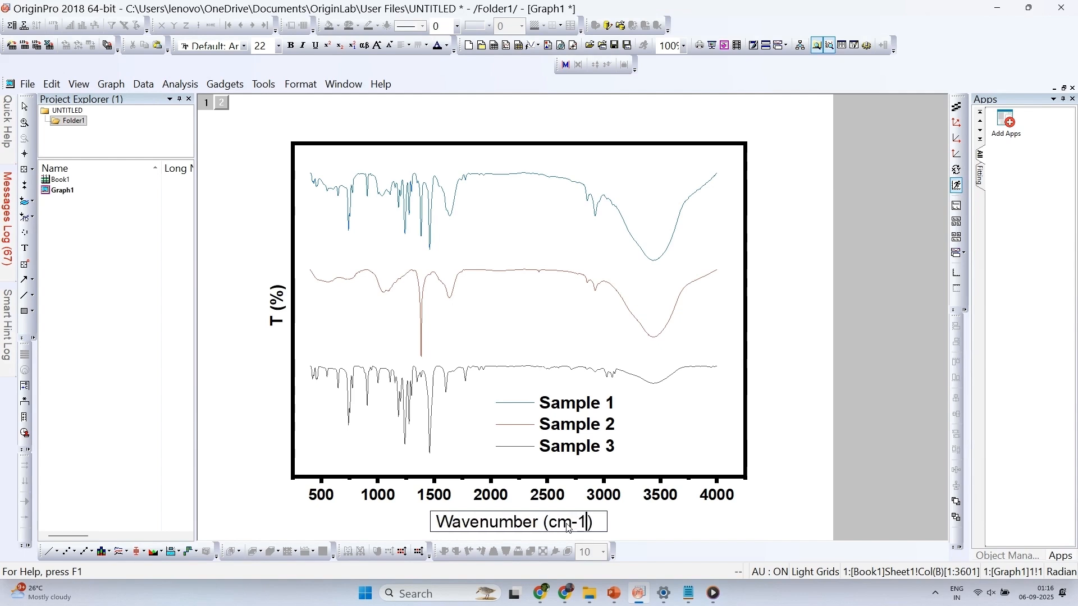
# Make the X axis title bold and turn the -1 of its unit into superscript.
pyautogui.hotkey('ctrl', 'b')
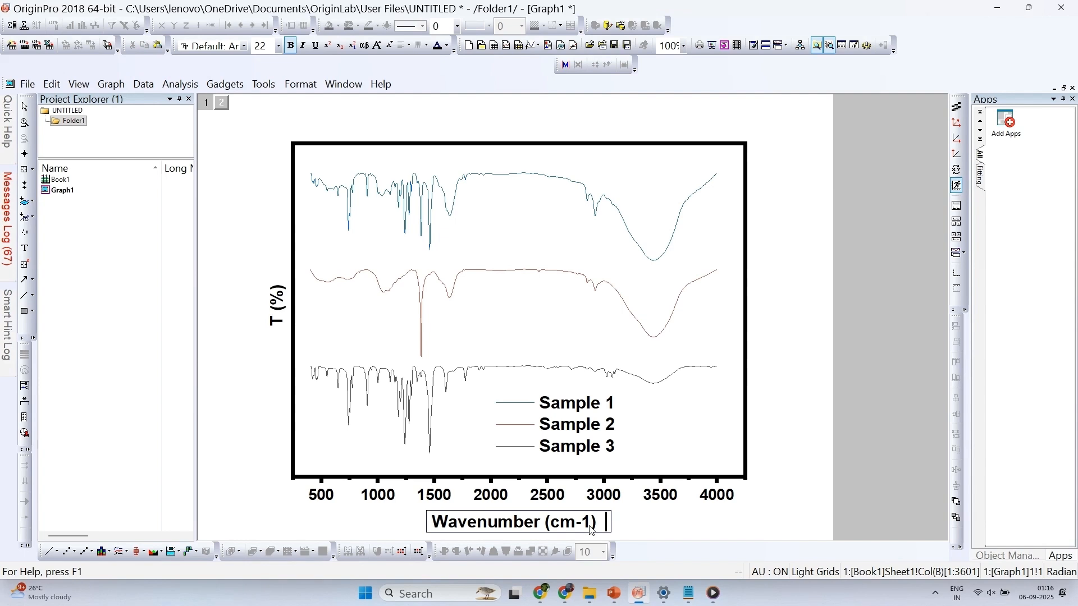
pyautogui.moveTo(591, 523); pyautogui.dragTo(578, 528)
pyautogui.click(327, 45)
# Colour the whole X axis title blue and move it slightly closer to the tick labels.
pyautogui.hotkey('ctrl', 'a')
pyautogui.click(448, 46)
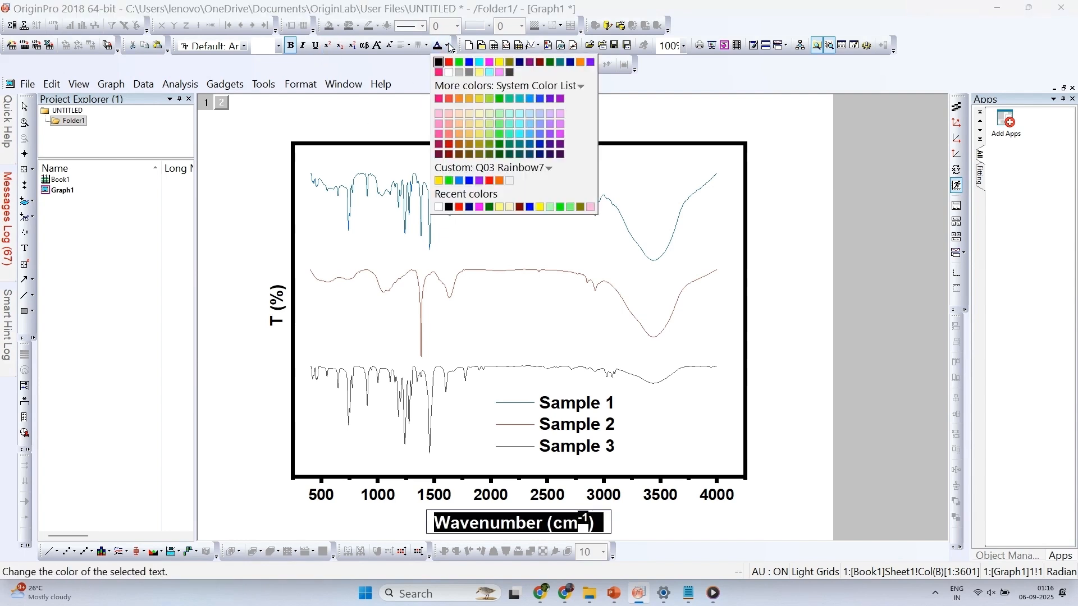
pyautogui.click(471, 66)
pyautogui.click(649, 457)
pyautogui.moveTo(505, 532); pyautogui.dragTo(502, 523)
# Colour the Y axis title T (%) red.
pyautogui.doubleClick(278, 308)
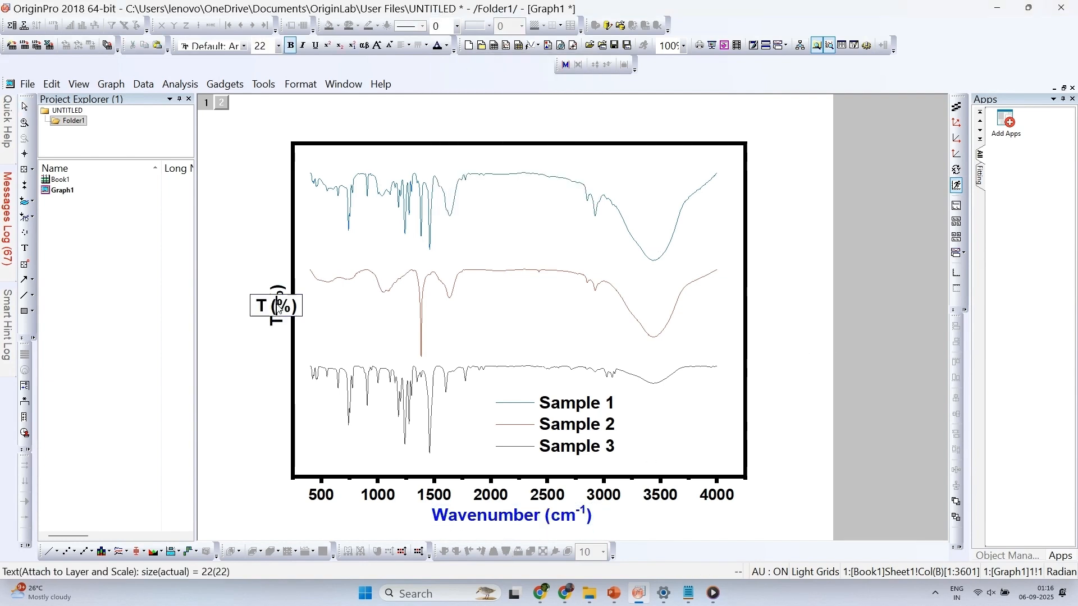
pyautogui.click(448, 46)
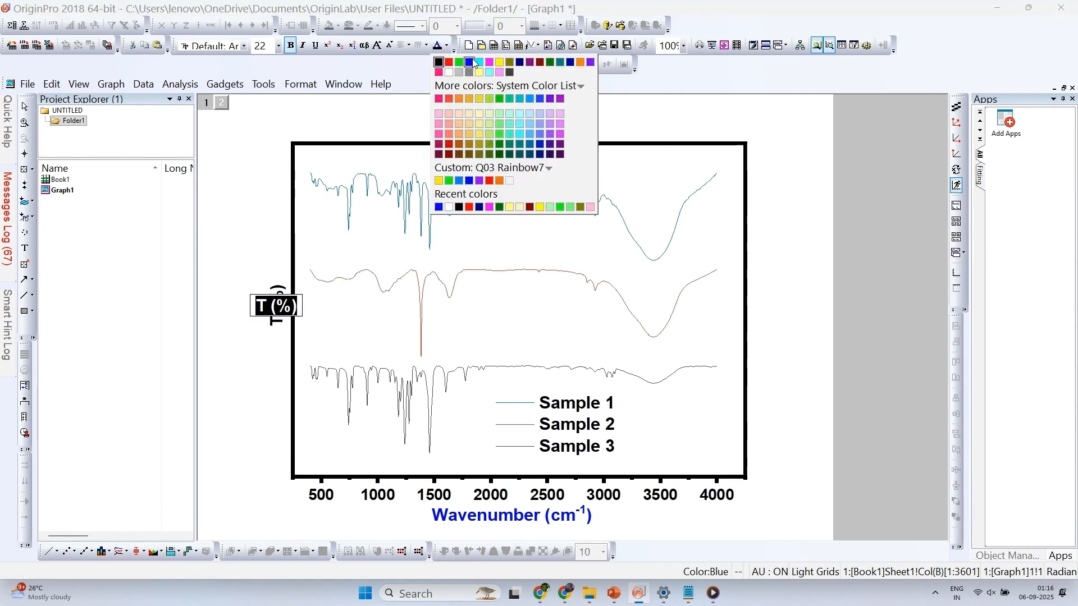
pyautogui.click(449, 62)
pyautogui.click(276, 169)
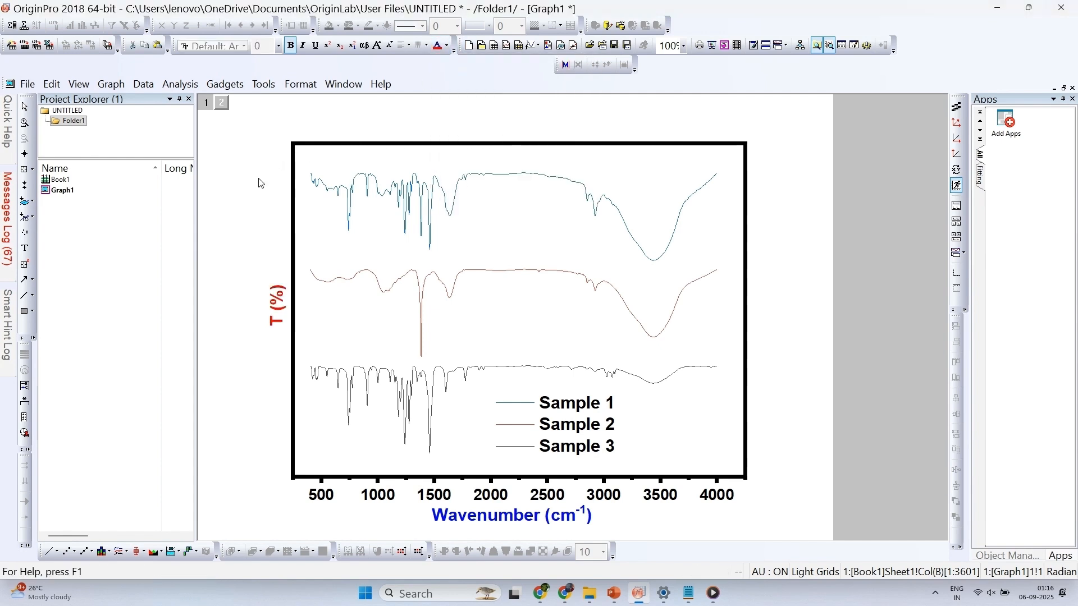
# Recolour the whole Y axis title T (%) dark red.
pyautogui.doubleClick(278, 308)
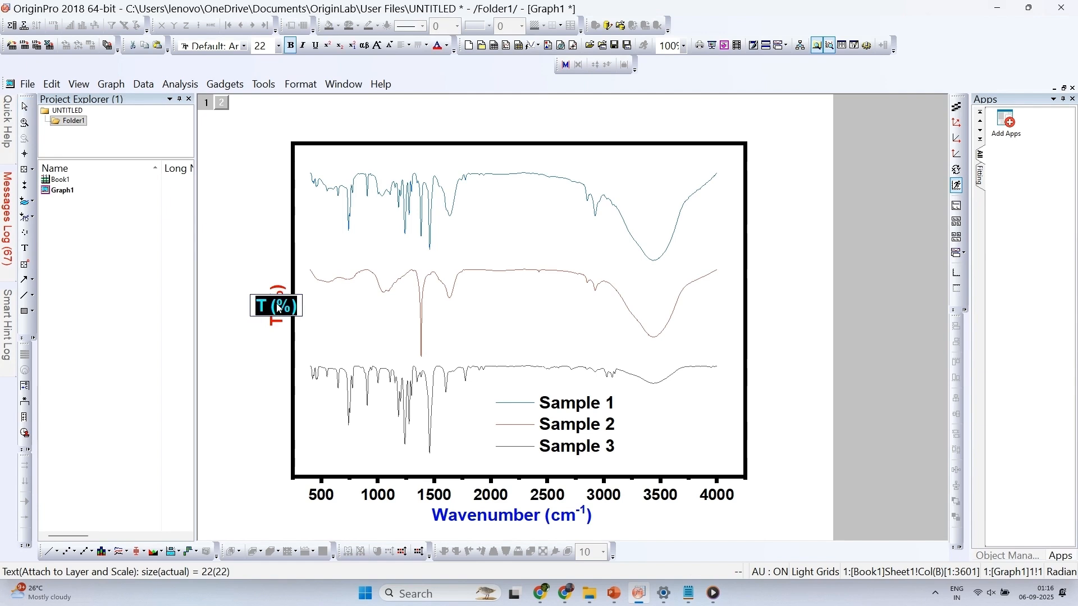
pyautogui.click(447, 46)
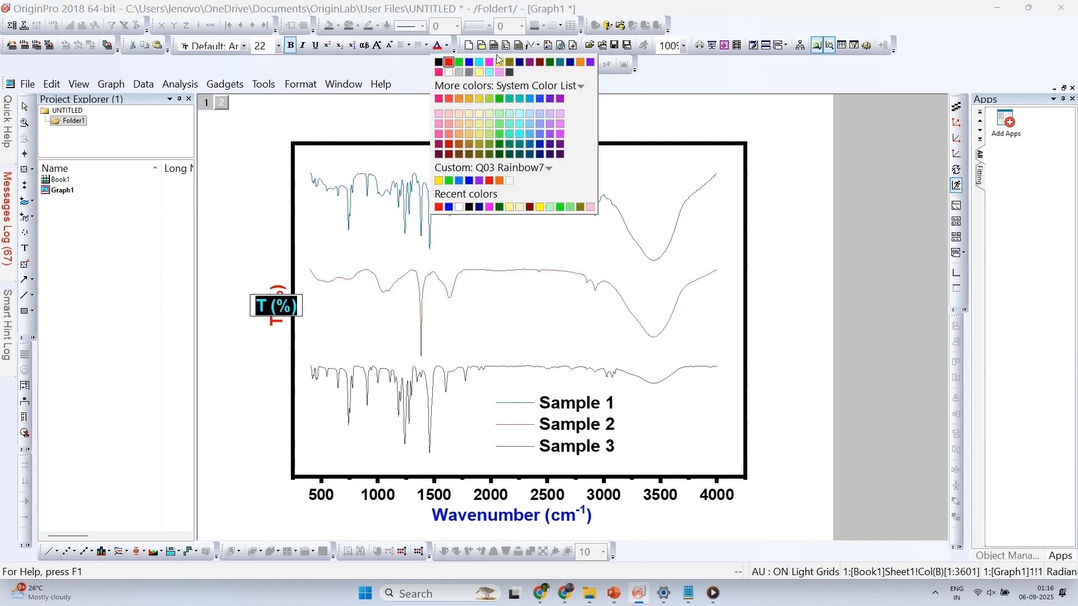
pyautogui.click(541, 62)
pyautogui.click(273, 190)
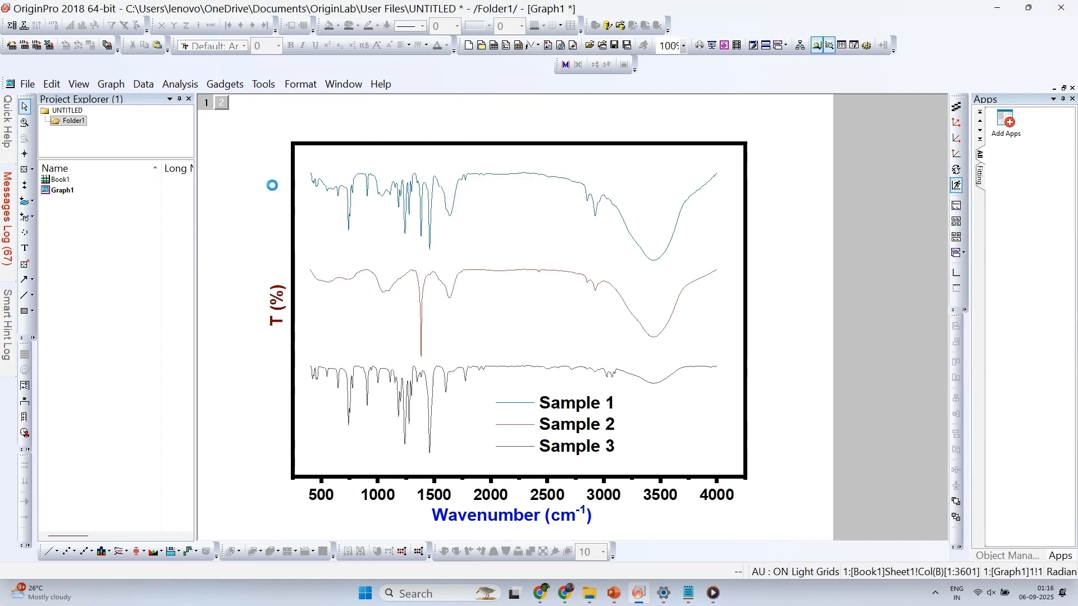
pyautogui.hotkey('ctrl', 's')
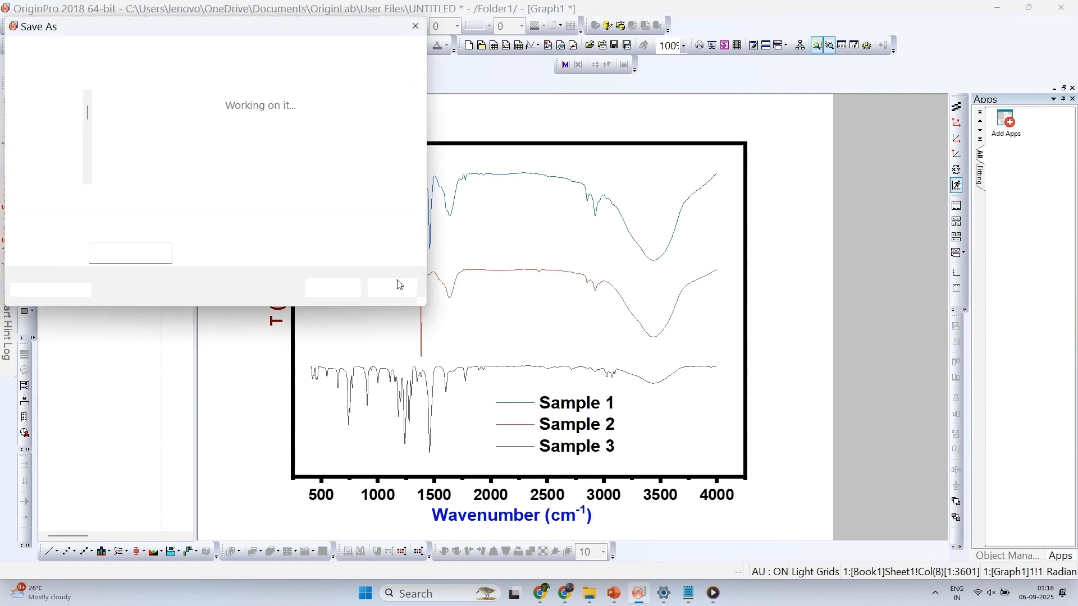
pyautogui.click(385, 287)
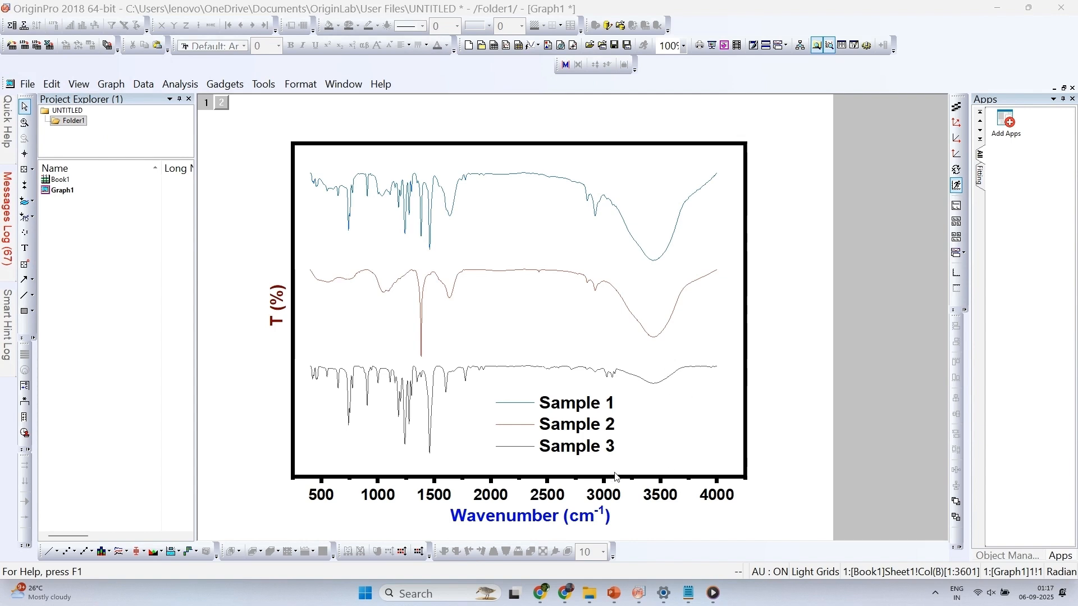
# Set the X axis scale to run from 380 to 4000.
pyautogui.click(662, 501)
pyautogui.doubleClick(661, 500)
pyautogui.click(61, 62)
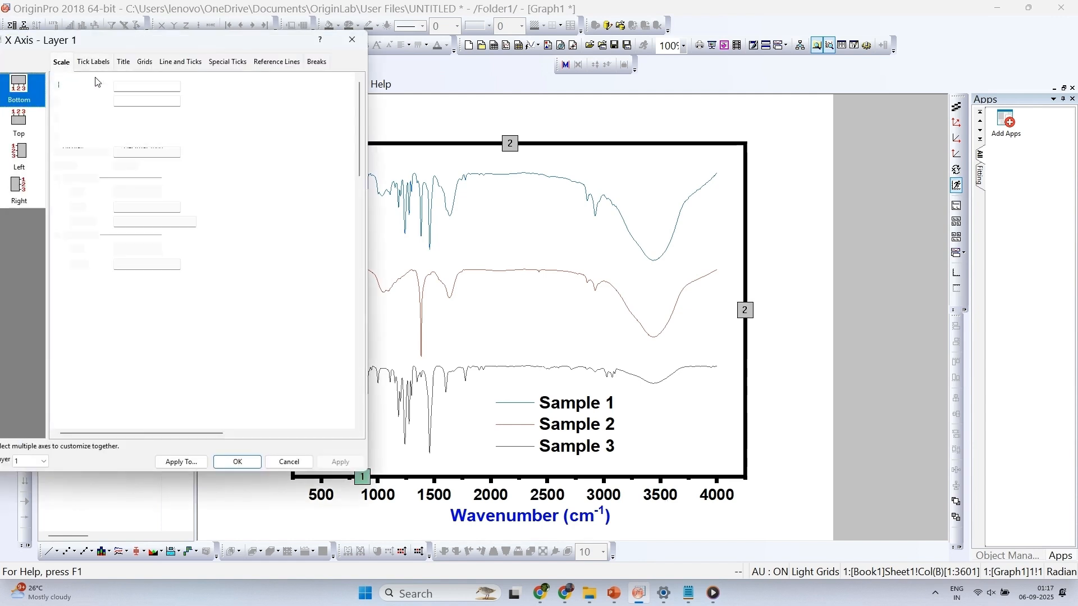
pyautogui.doubleClick(119, 86)
pyautogui.write('4')
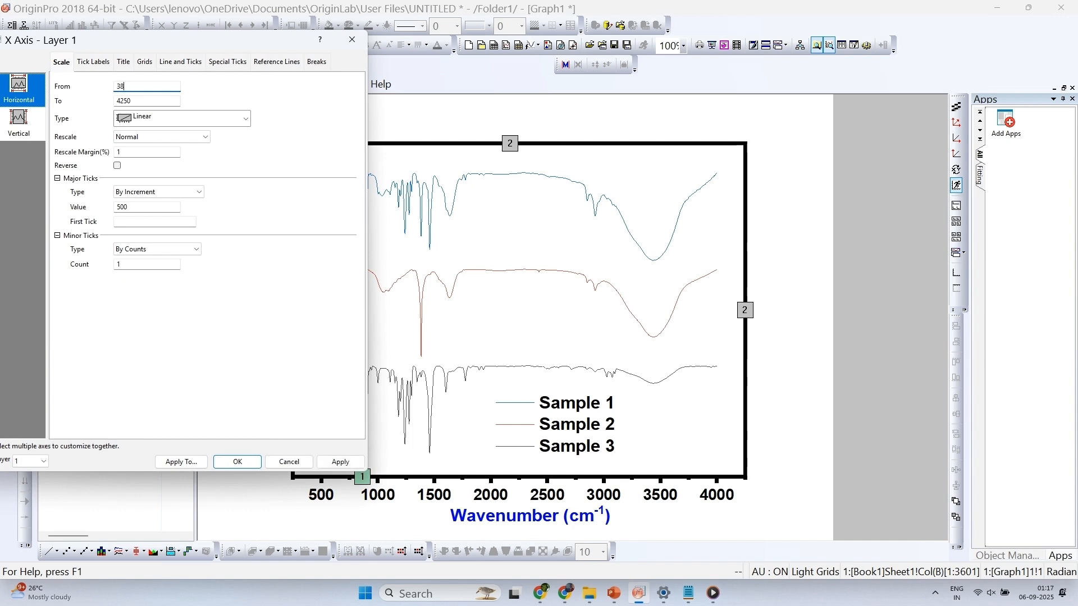
pyautogui.write('80')
pyautogui.doubleClick(142, 100)
pyautogui.write('4000')
pyautogui.click(340, 462)
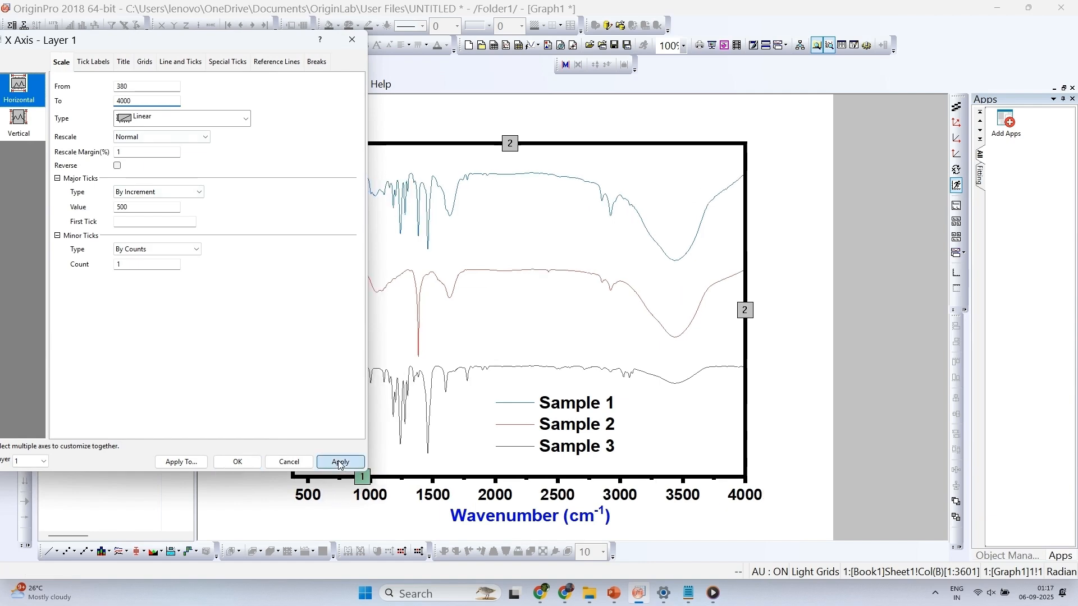
pyautogui.click(222, 463)
# Set the line width of all three grouped curves to 2 and dismiss the plot selection hint.
pyautogui.click(445, 295)
pyautogui.click(457, 26)
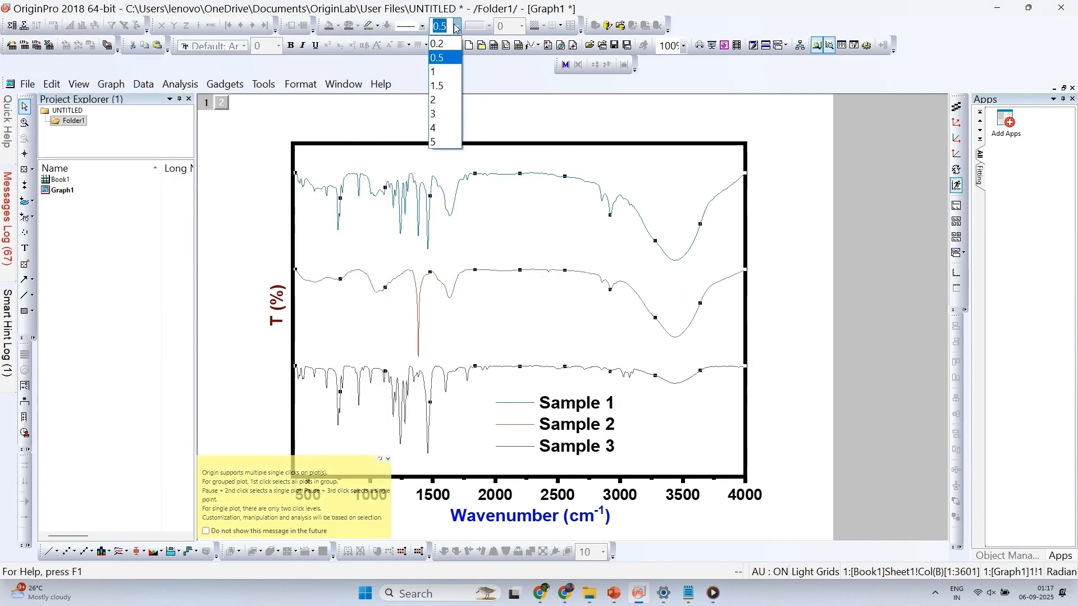
pyautogui.click(446, 101)
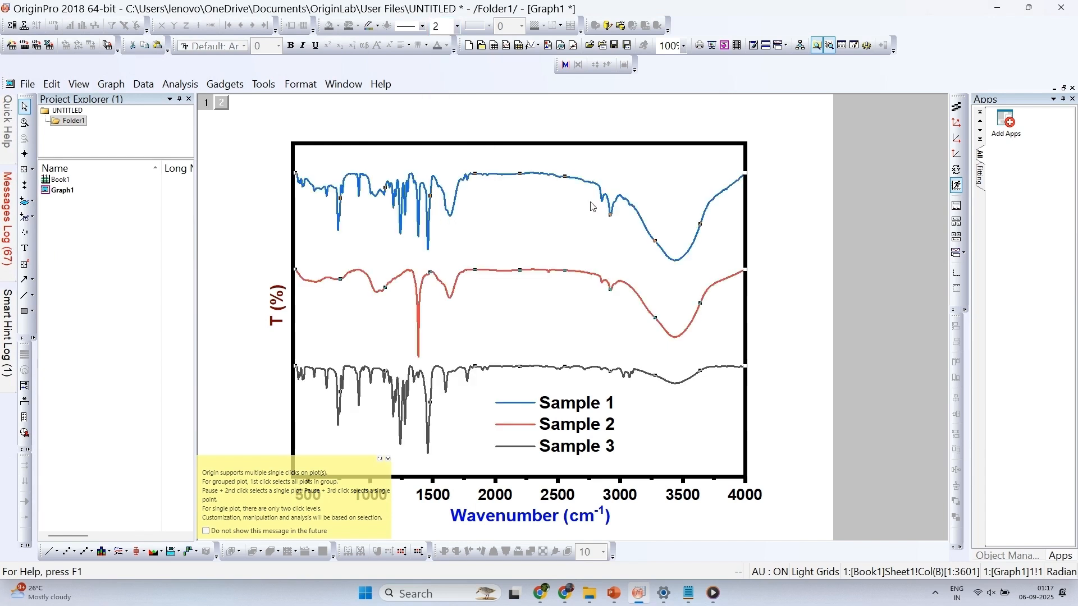
pyautogui.click(770, 243)
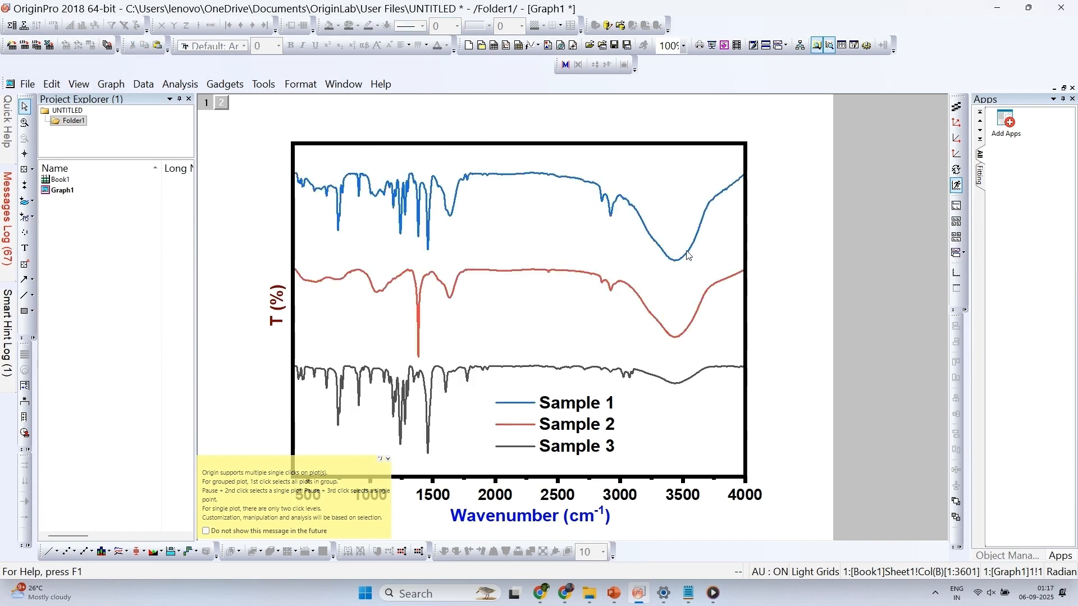
pyautogui.click(388, 459)
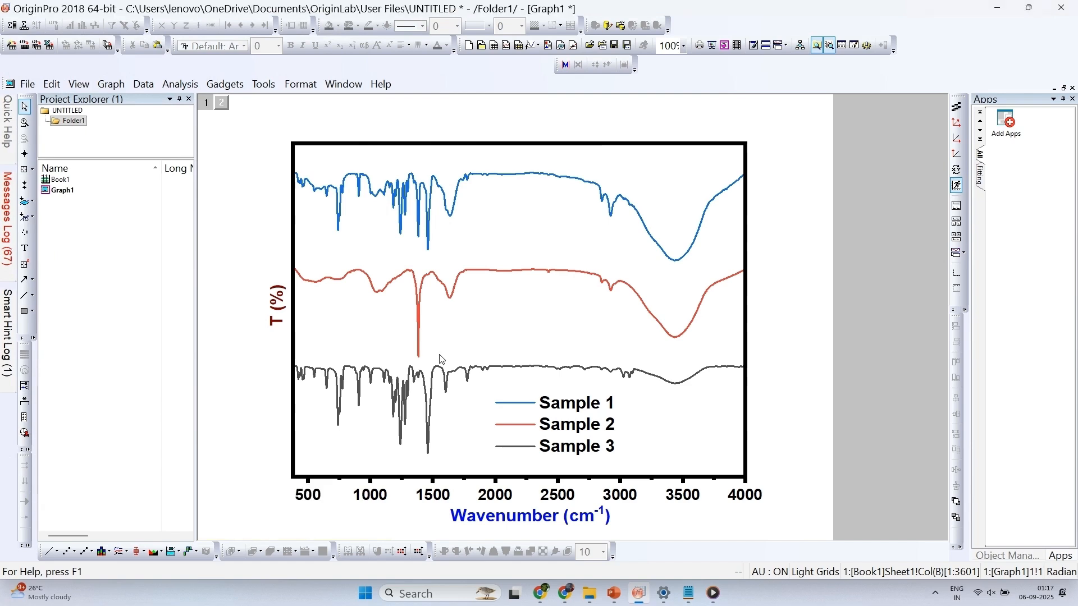
pyautogui.click(418, 336)
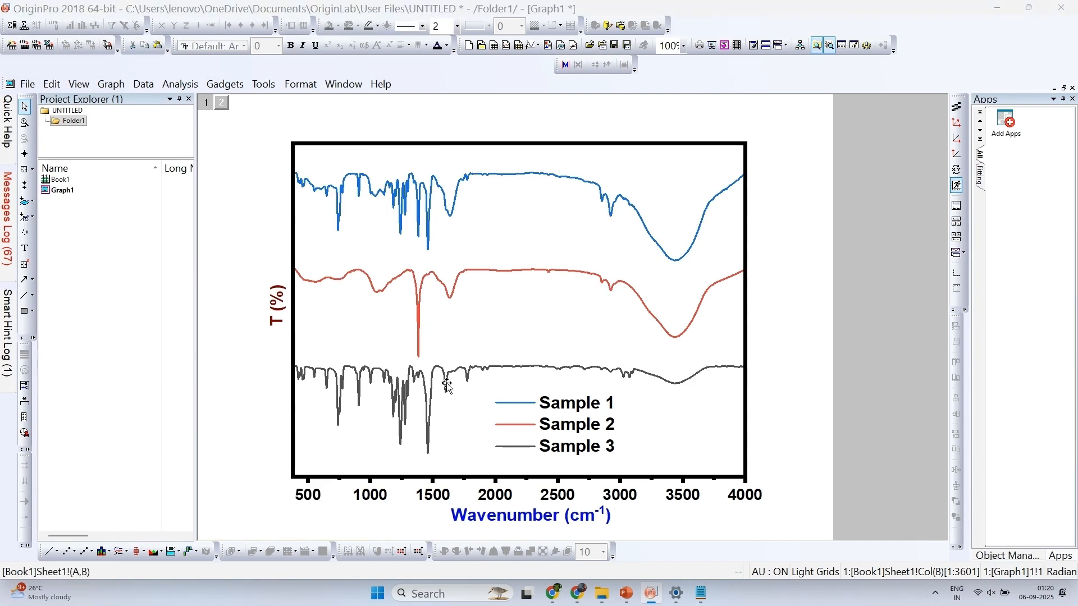
pyautogui.doubleClick(448, 386)
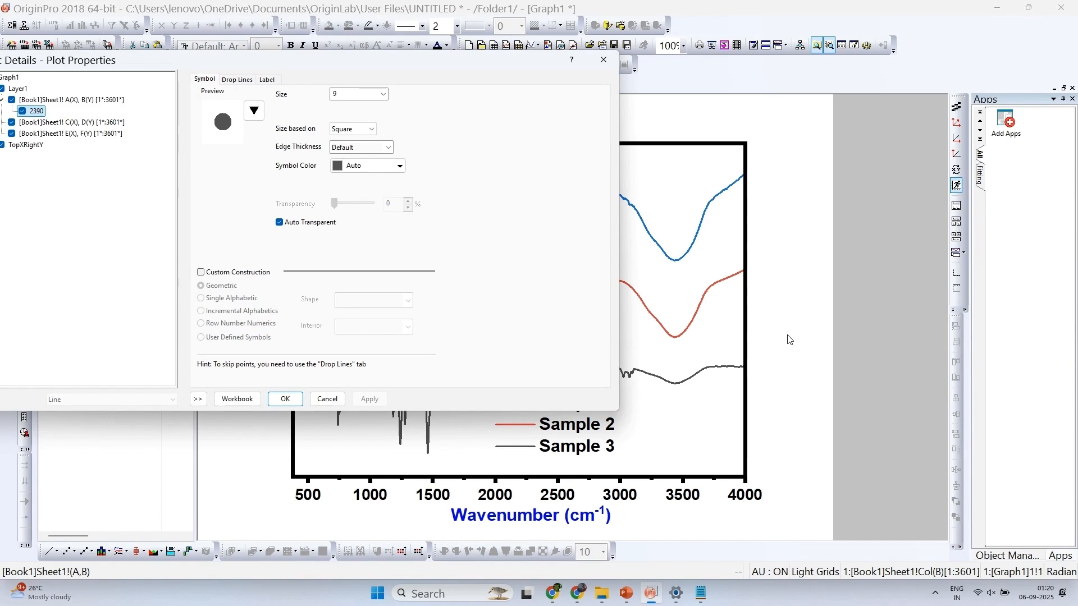
pyautogui.click(604, 59)
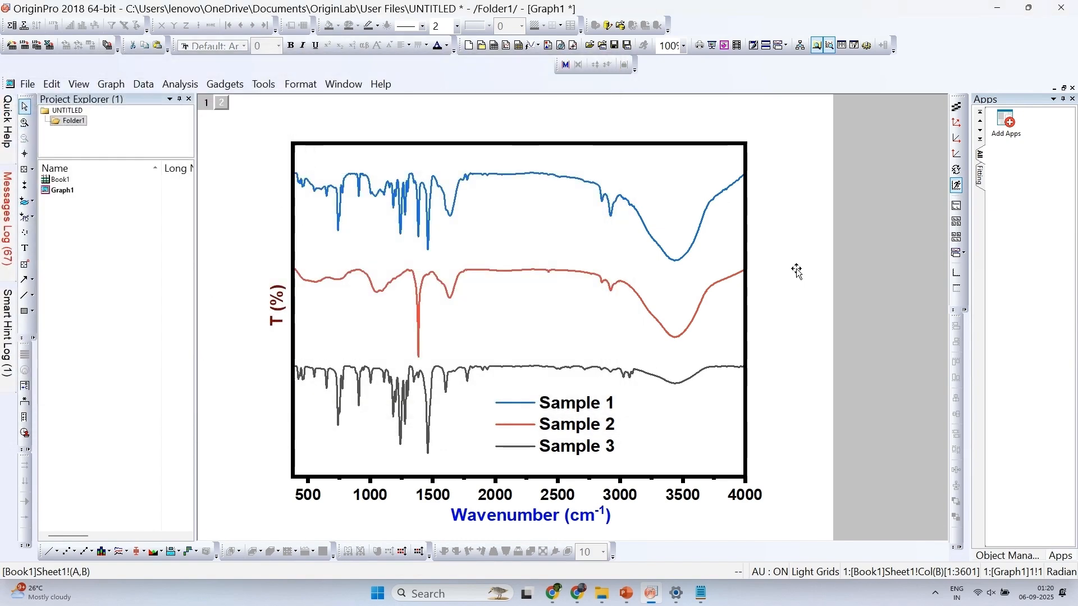
# Colour the lowest curve, Sample 3 in the legend, black.
pyautogui.click(708, 369)
pyautogui.click(381, 30)
pyautogui.click(369, 62)
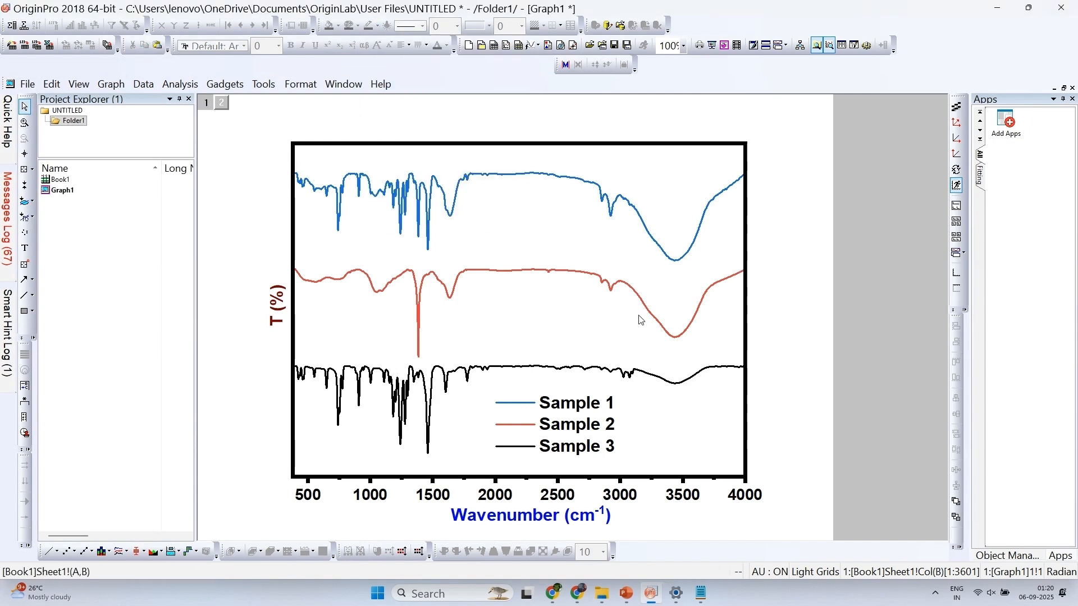
pyautogui.click(560, 371)
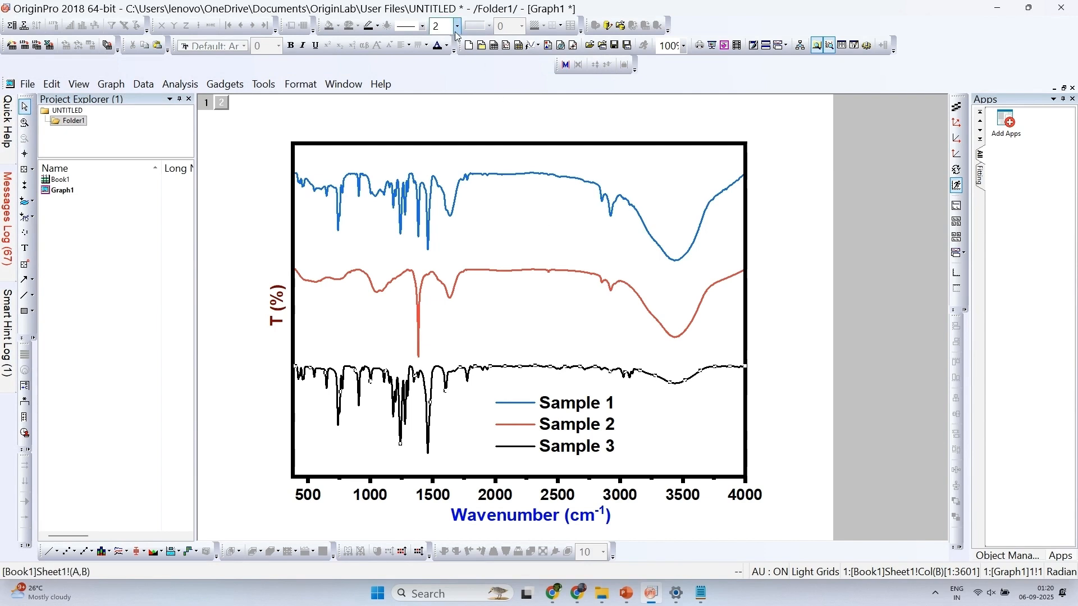
# Colour the middle curve, Sample 2 in the legend, red and confirm its line colour as Red in the plot properties.
pyautogui.click(474, 271)
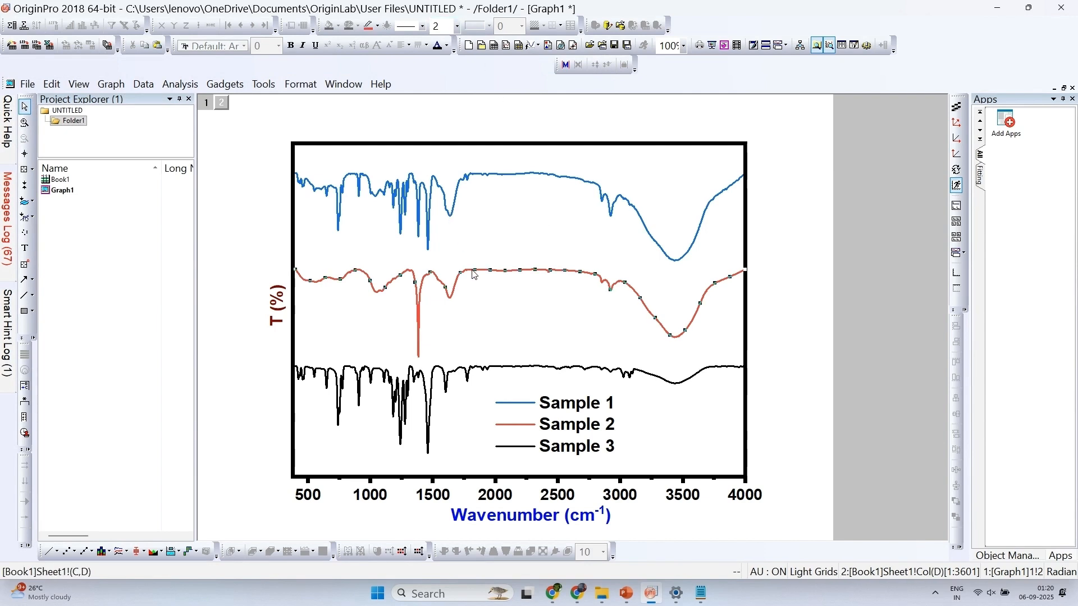
pyautogui.click(377, 26)
pyautogui.click(382, 83)
pyautogui.press('Escape')
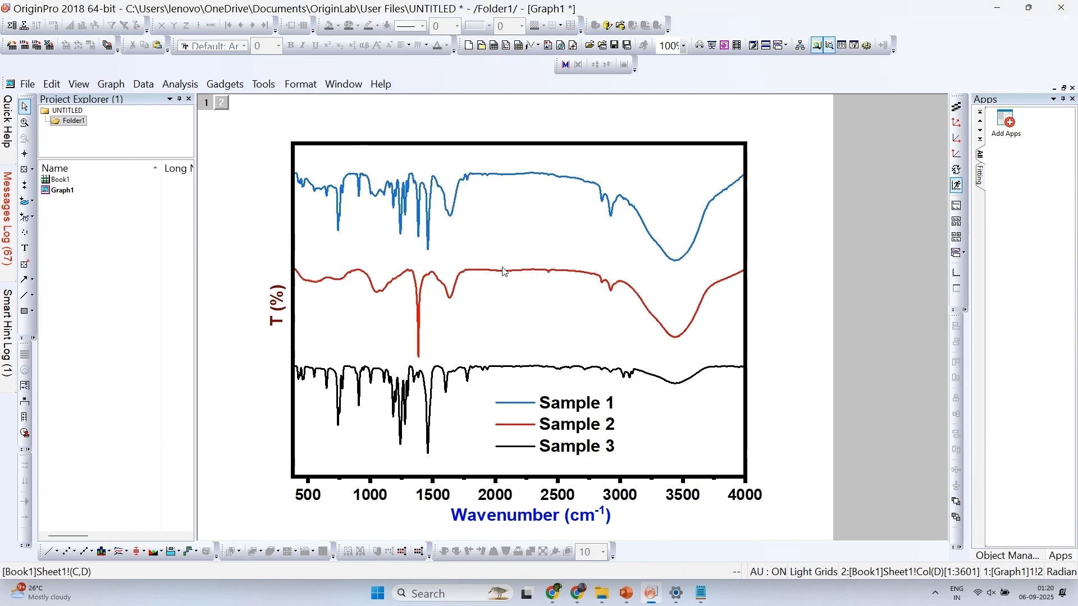
pyautogui.doubleClick(505, 276)
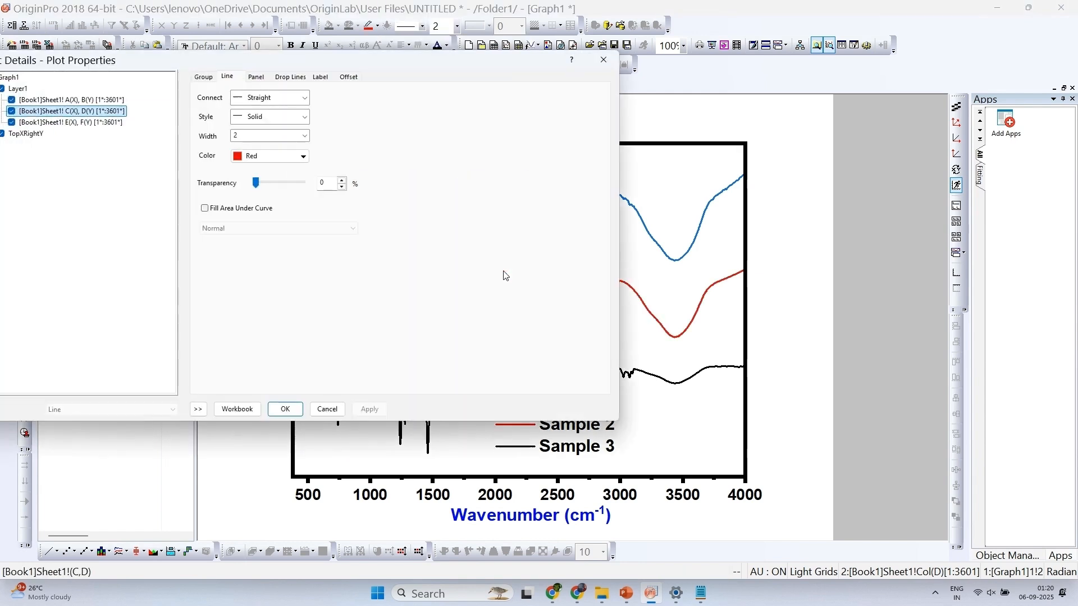
pyautogui.click(292, 157)
pyautogui.click(247, 186)
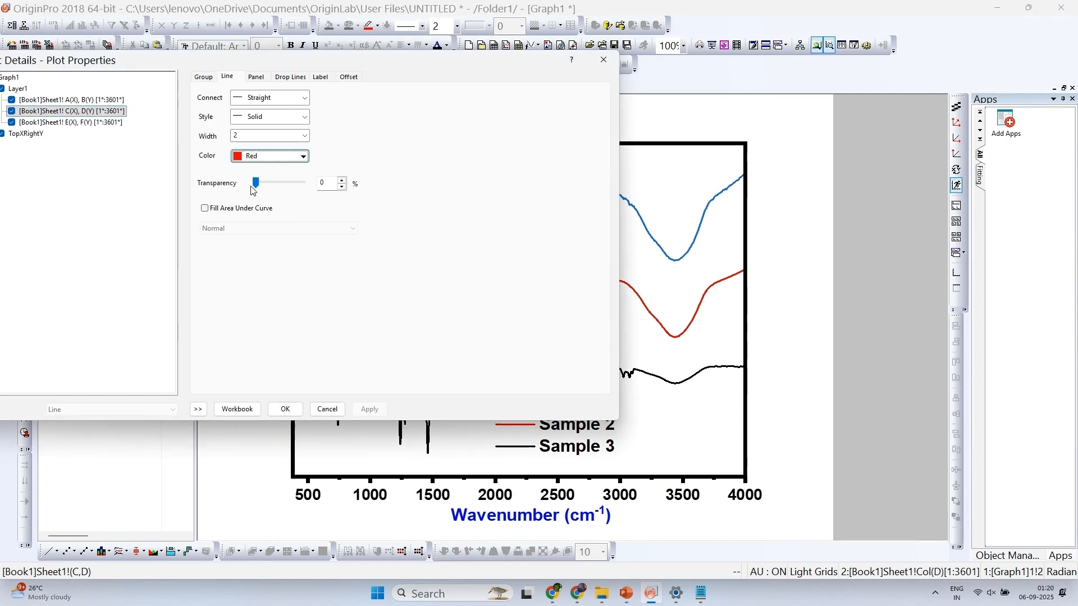
pyautogui.click(285, 408)
# Colour the uppermost curve, Sample 1 in the legend, dark green.
pyautogui.click(607, 201)
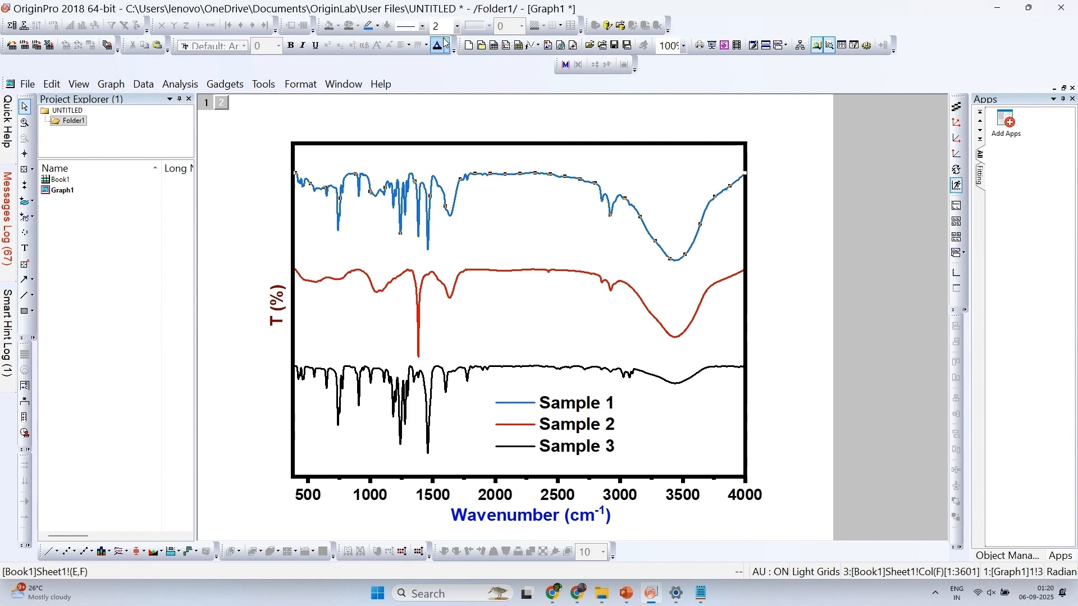
pyautogui.click(378, 26)
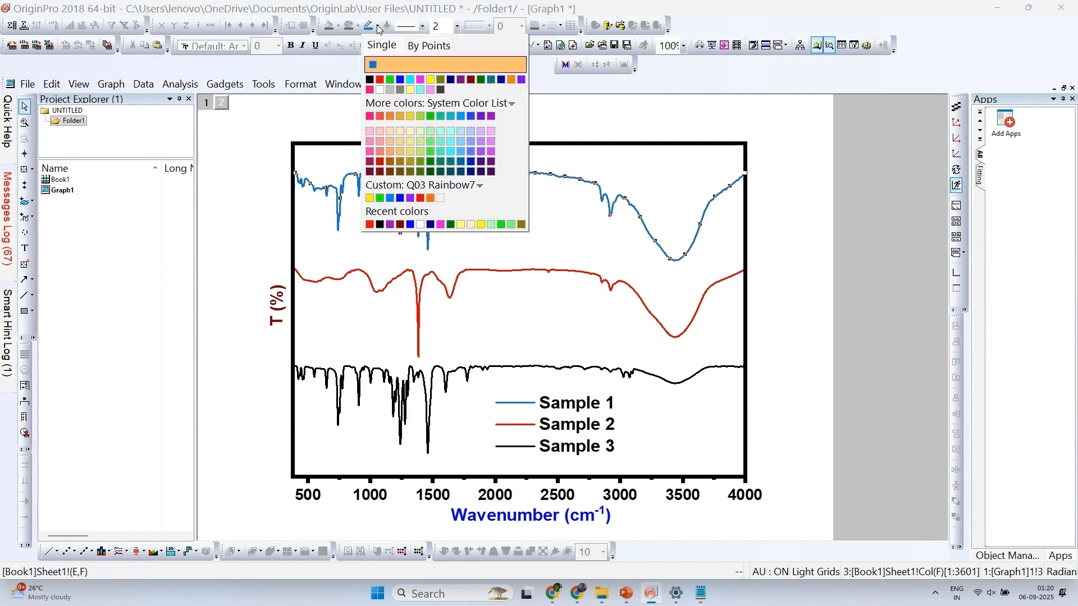
pyautogui.click(481, 79)
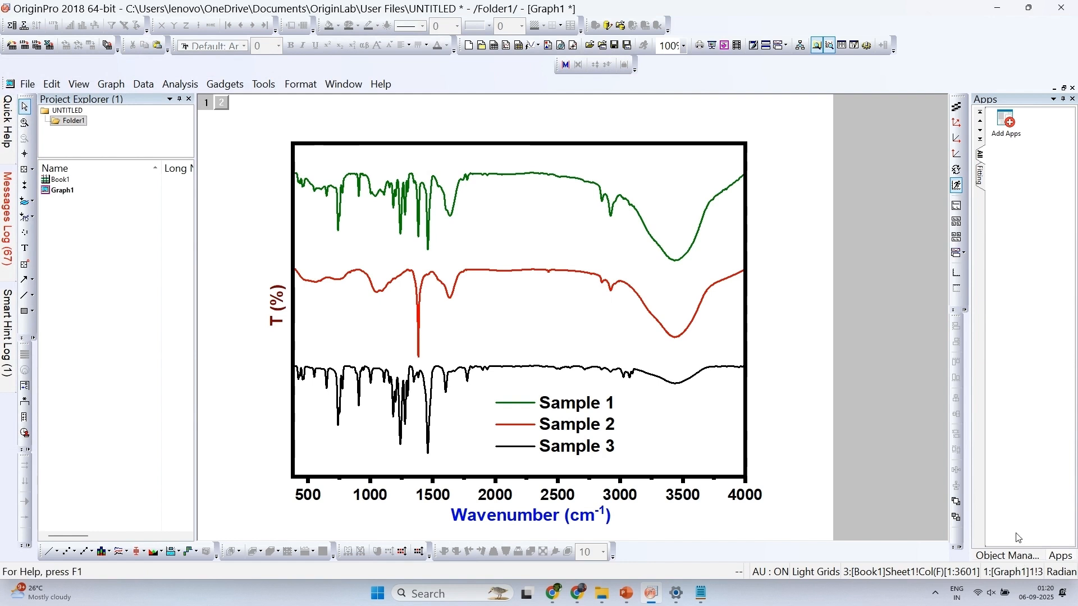
# Set the line width of all three curves to 3.
pyautogui.click(587, 373)
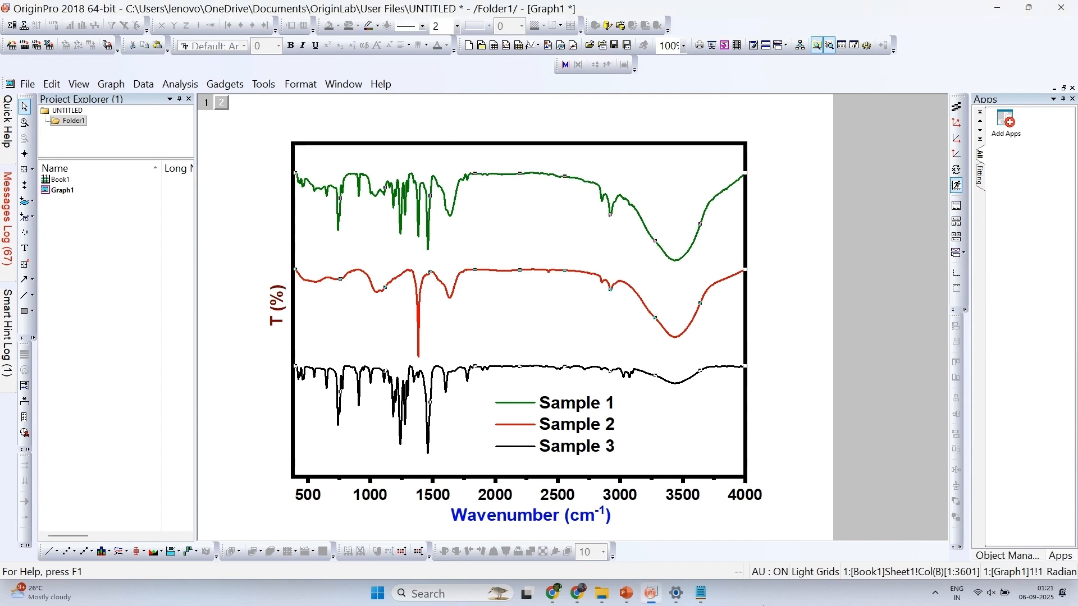
pyautogui.click(455, 27)
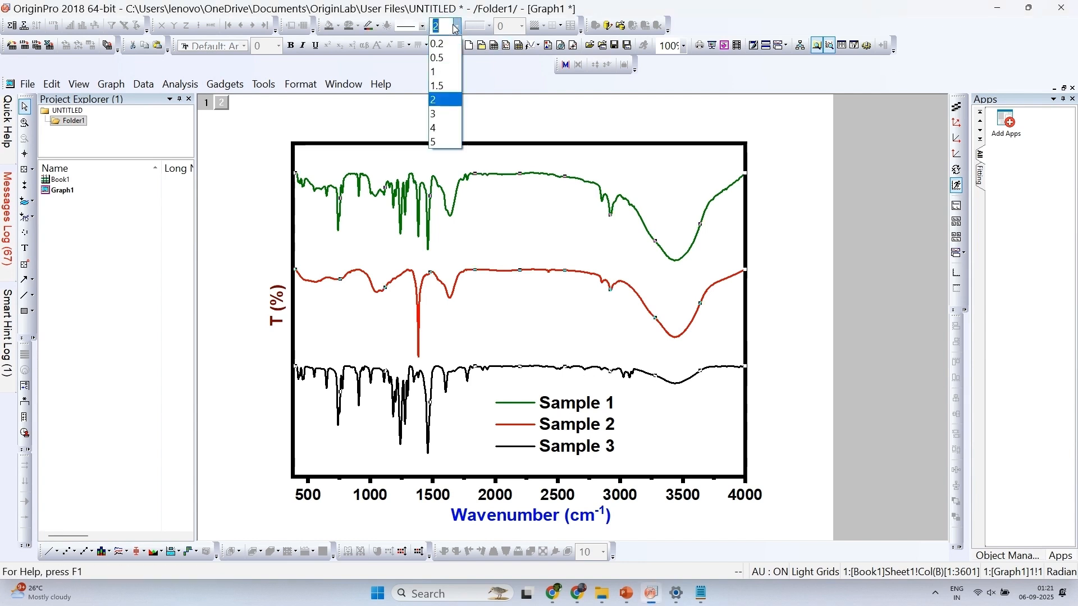
pyautogui.click(447, 114)
pyautogui.click(827, 280)
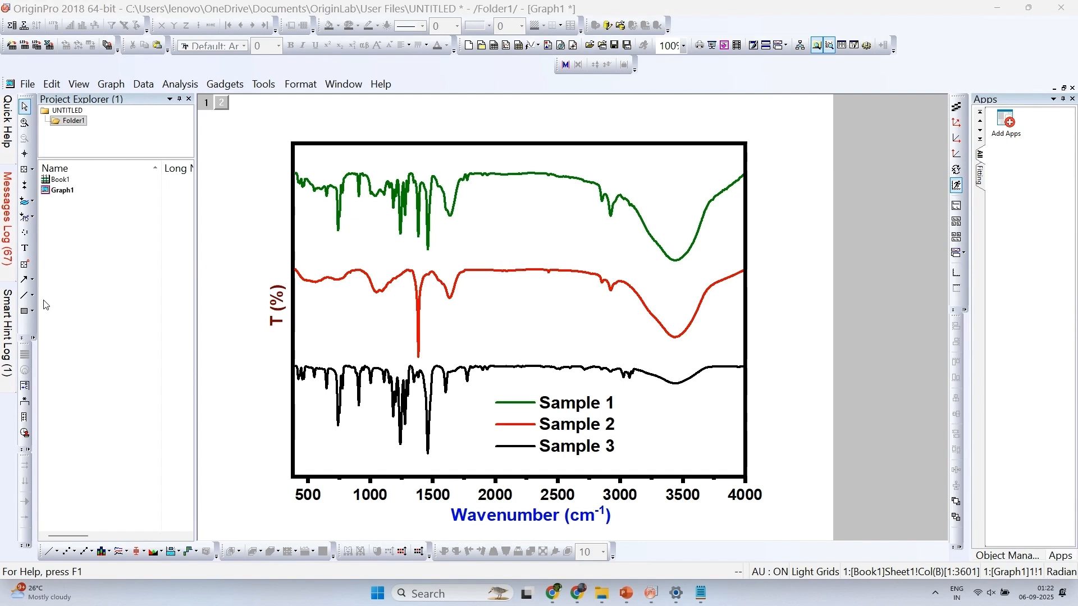
# Draw a narrow vertical rectangle over the broad band from about 3300 to 3600 cm-1, spanning the full height of the frame.
pyautogui.click(31, 311)
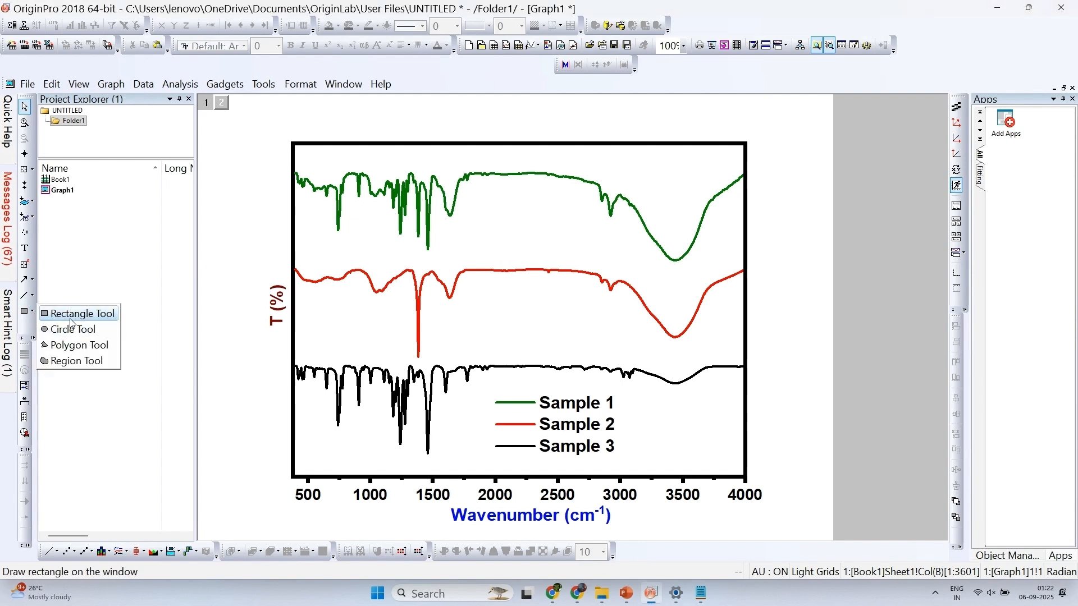
pyautogui.click(71, 316)
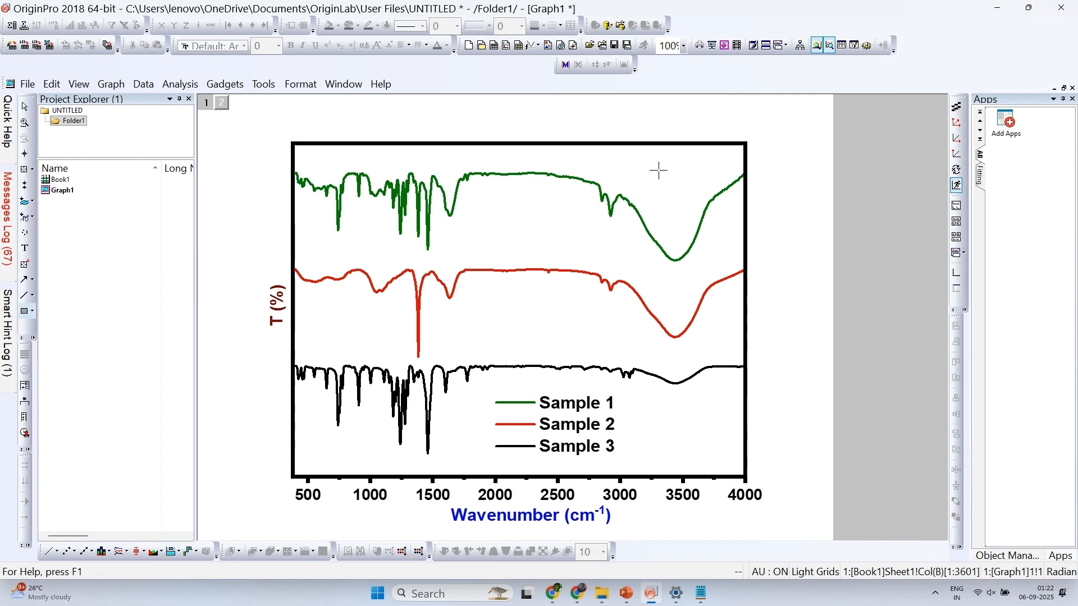
pyautogui.moveTo(657, 164); pyautogui.dragTo(697, 476)
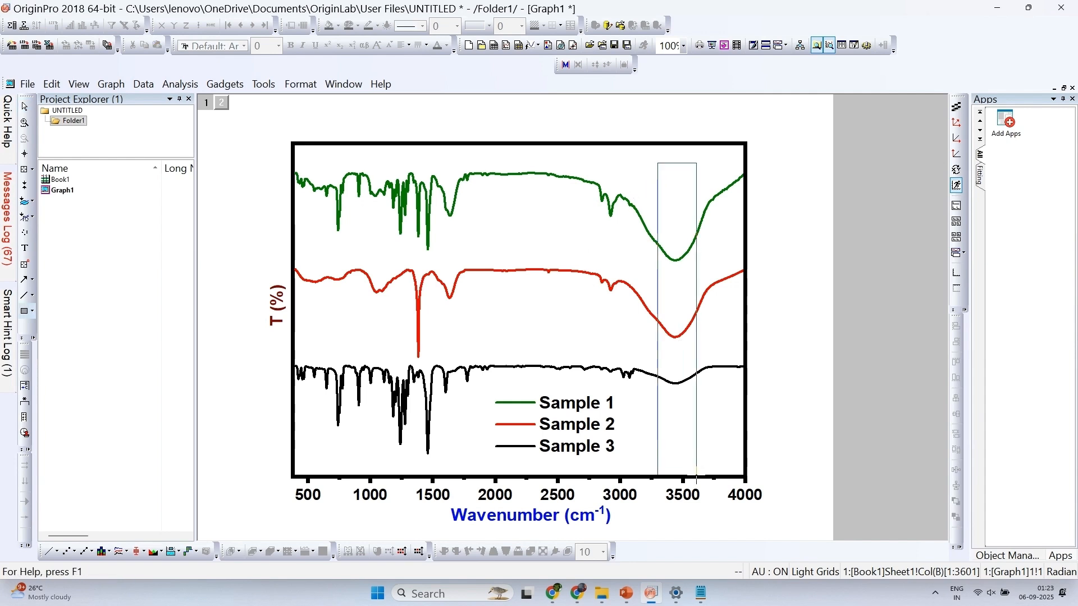
pyautogui.click(680, 164)
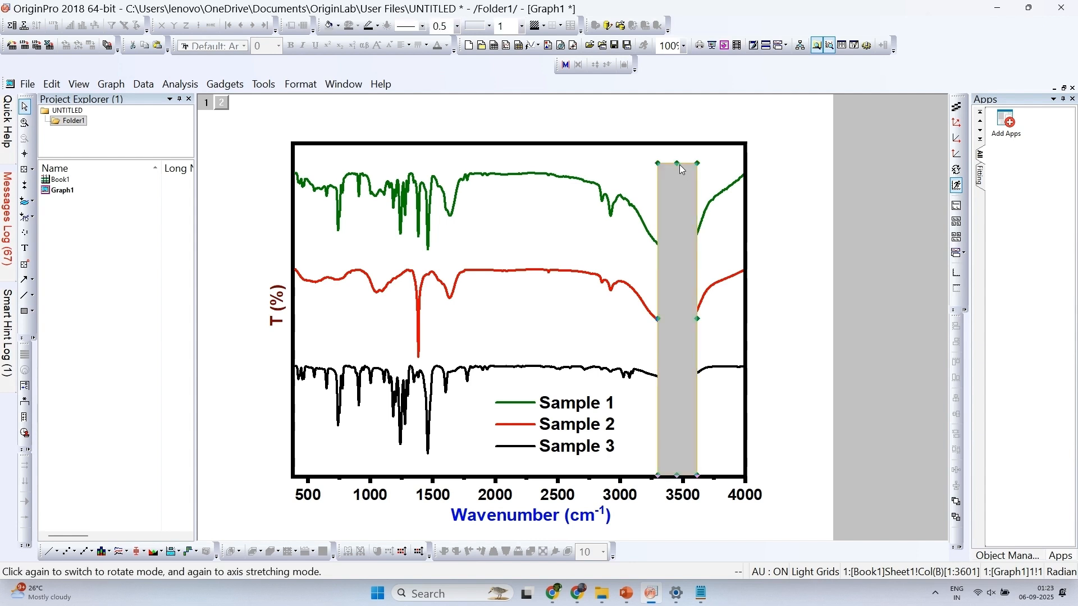
pyautogui.moveTo(677, 164); pyautogui.dragTo(674, 146)
# Push the grey rectangle to the back of the data, behind the curves.
pyautogui.rightClick(679, 333)
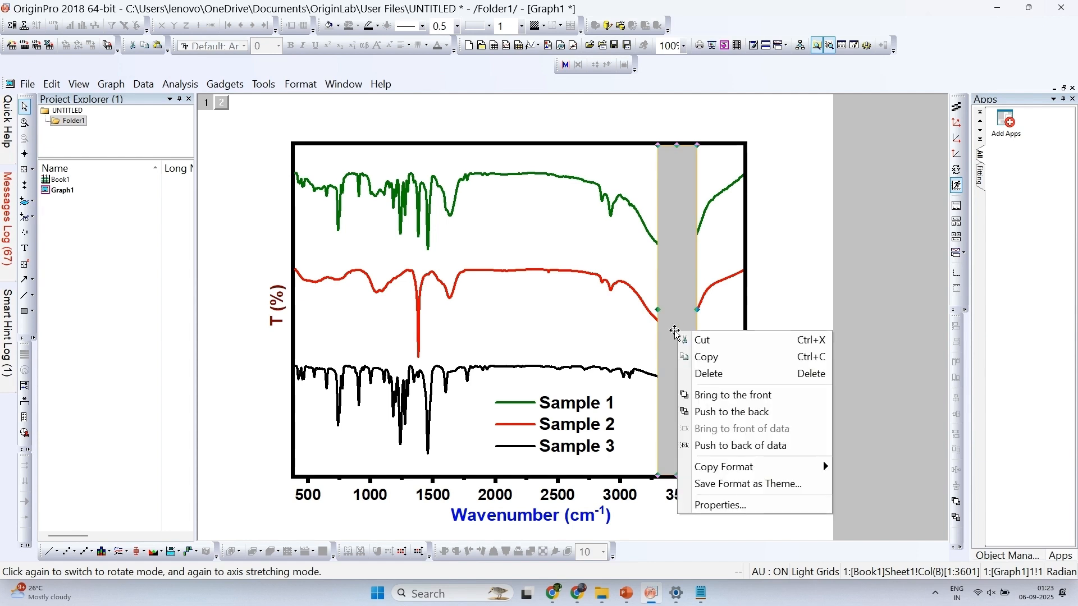
pyautogui.click(736, 445)
pyautogui.click(751, 409)
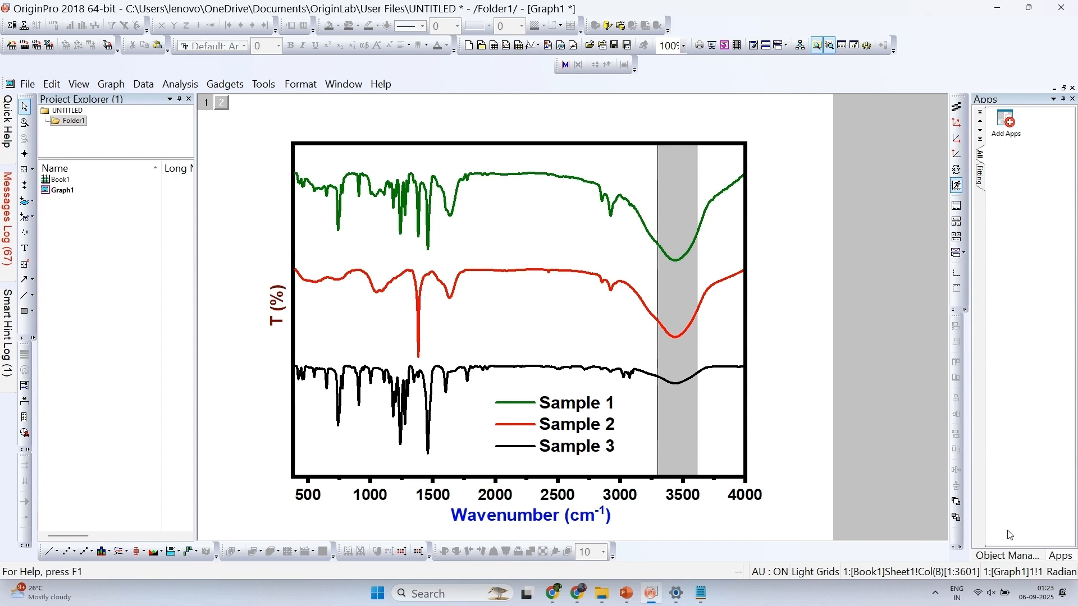
# Give the rectangle over the broad band a light yellow border with a width of 2.
pyautogui.doubleClick(685, 369)
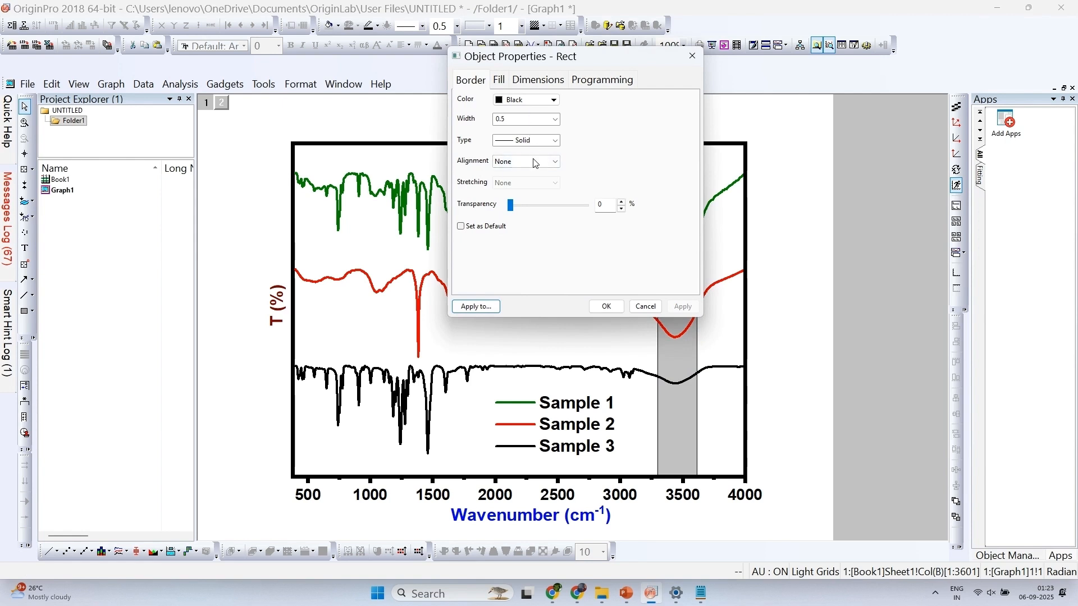
pyautogui.click(557, 102)
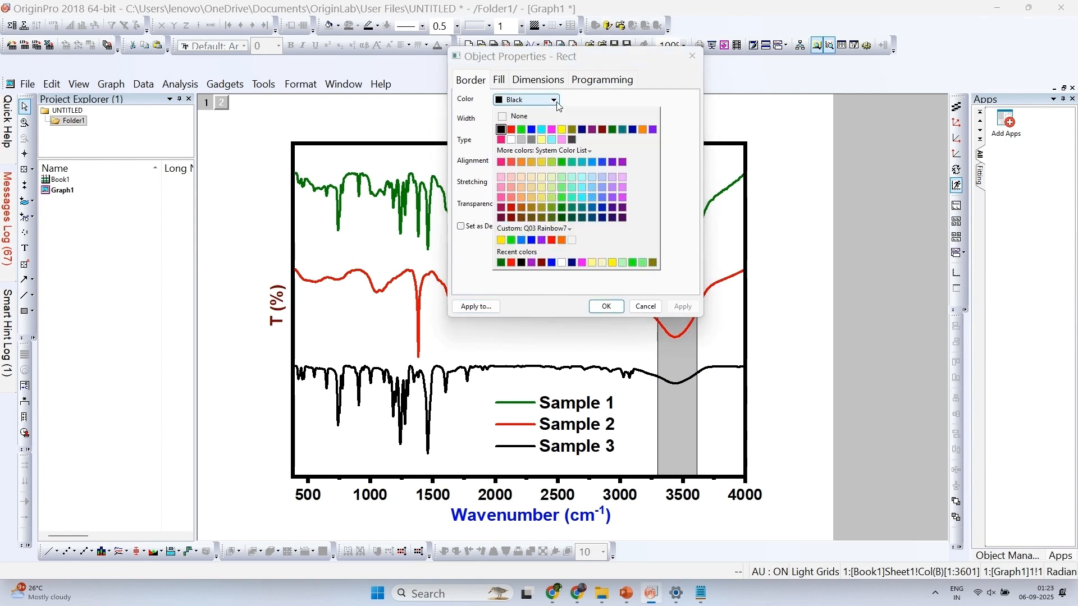
pyautogui.click(541, 139)
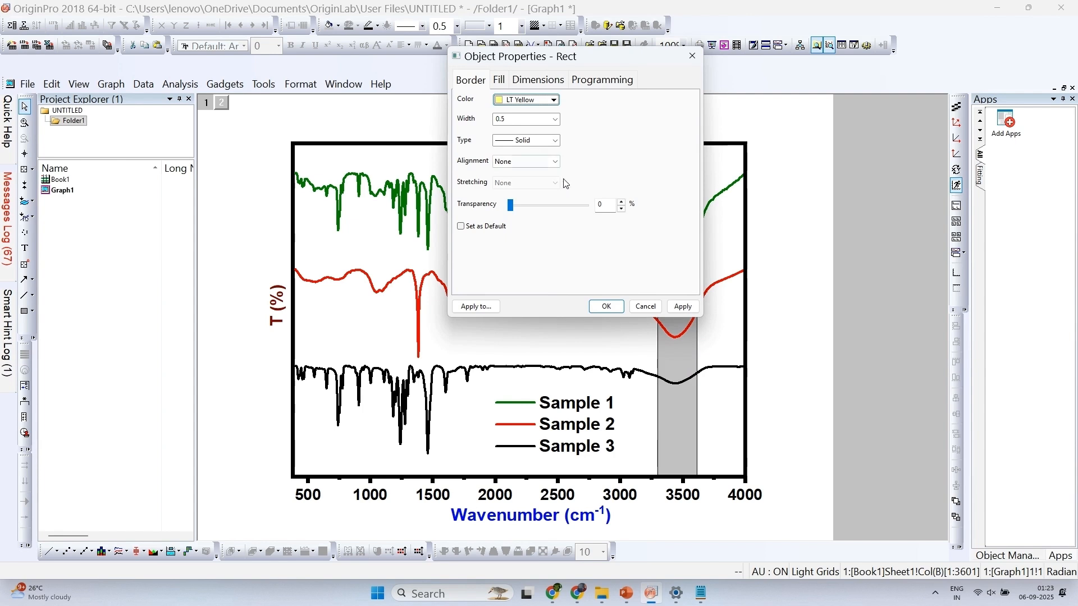
pyautogui.click(556, 120)
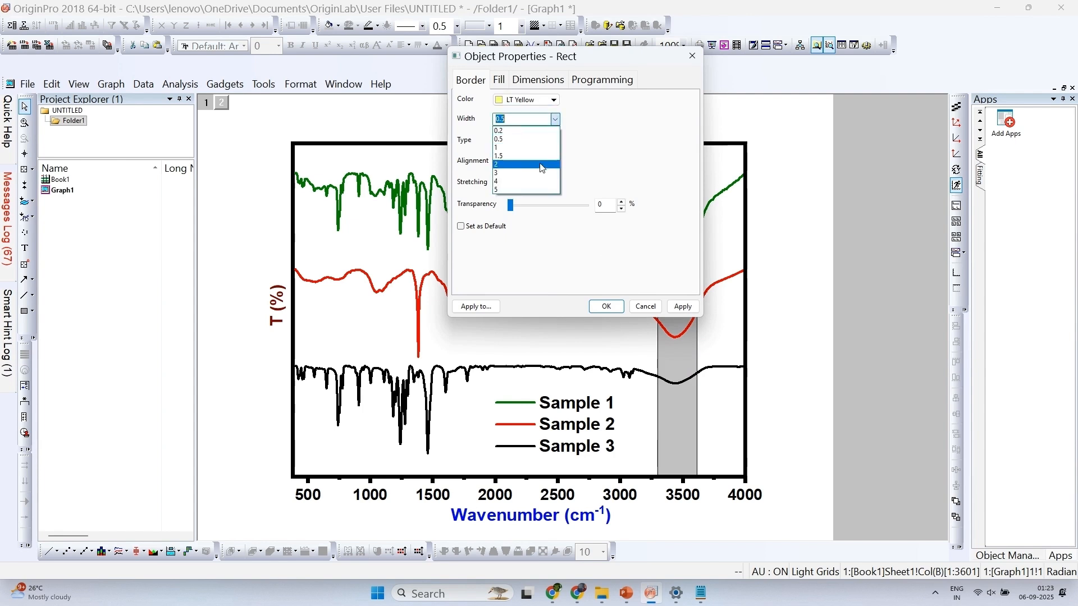
pyautogui.click(525, 159)
pyautogui.click(606, 307)
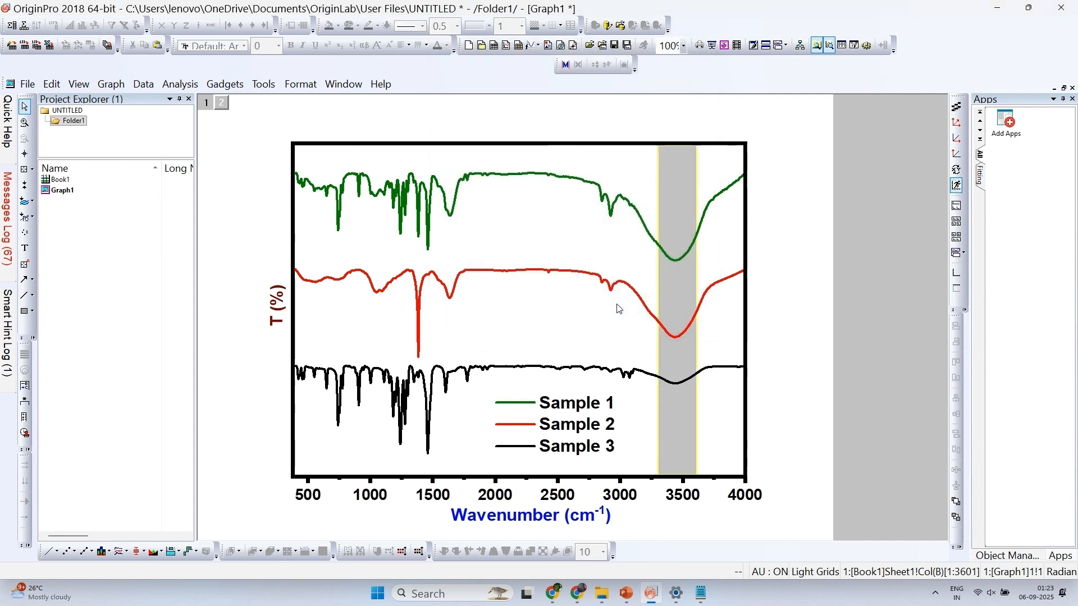
# Set the fill colour of the rectangle over the broad band to LT Yellow.
pyautogui.click(672, 225)
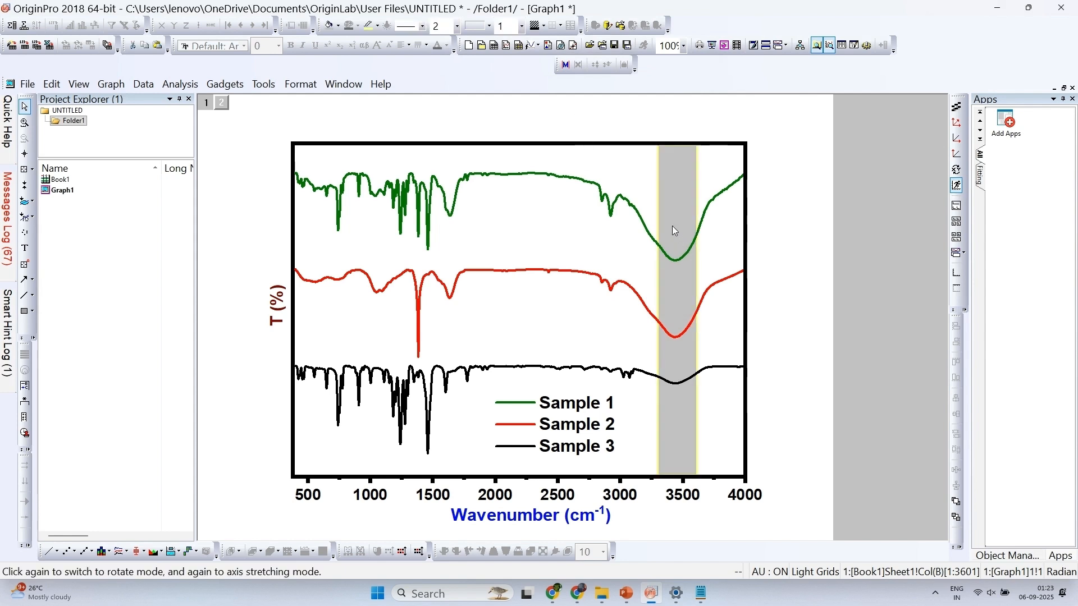
pyautogui.doubleClick(672, 226)
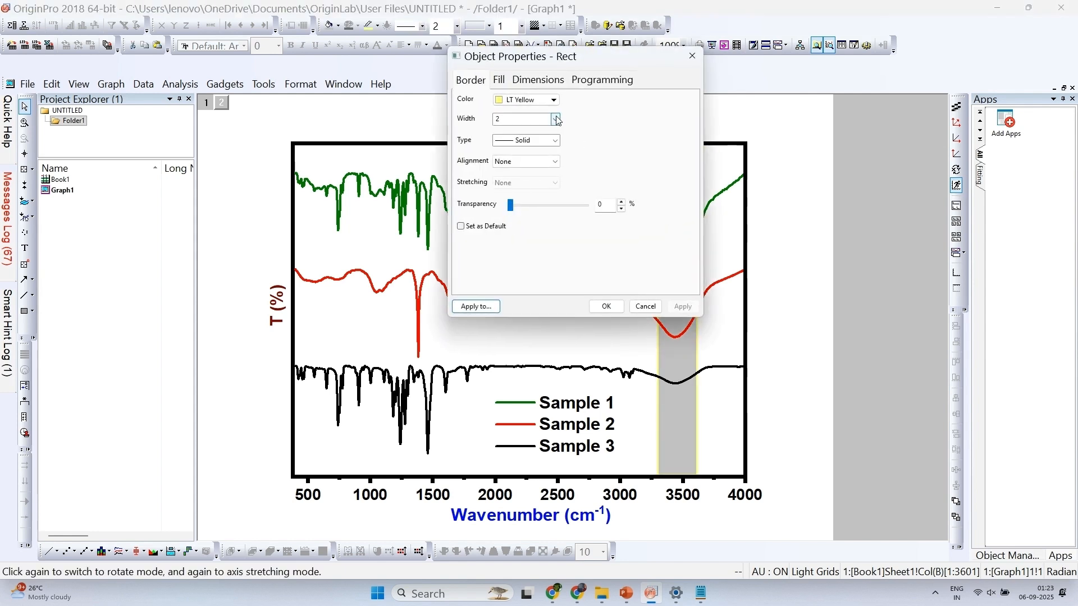
pyautogui.click(505, 83)
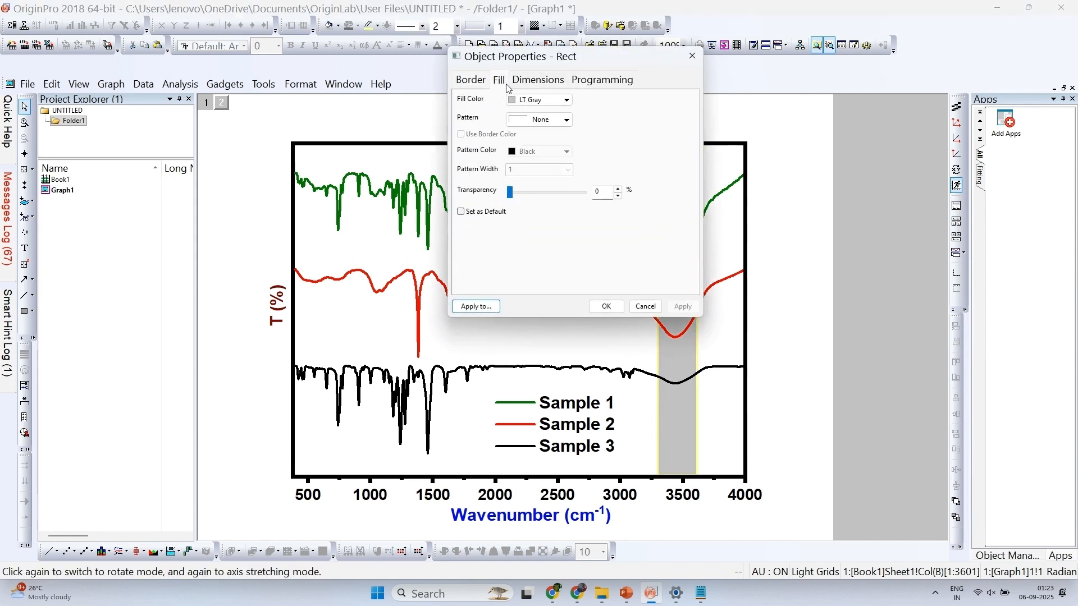
pyautogui.click(539, 99)
pyautogui.click(555, 140)
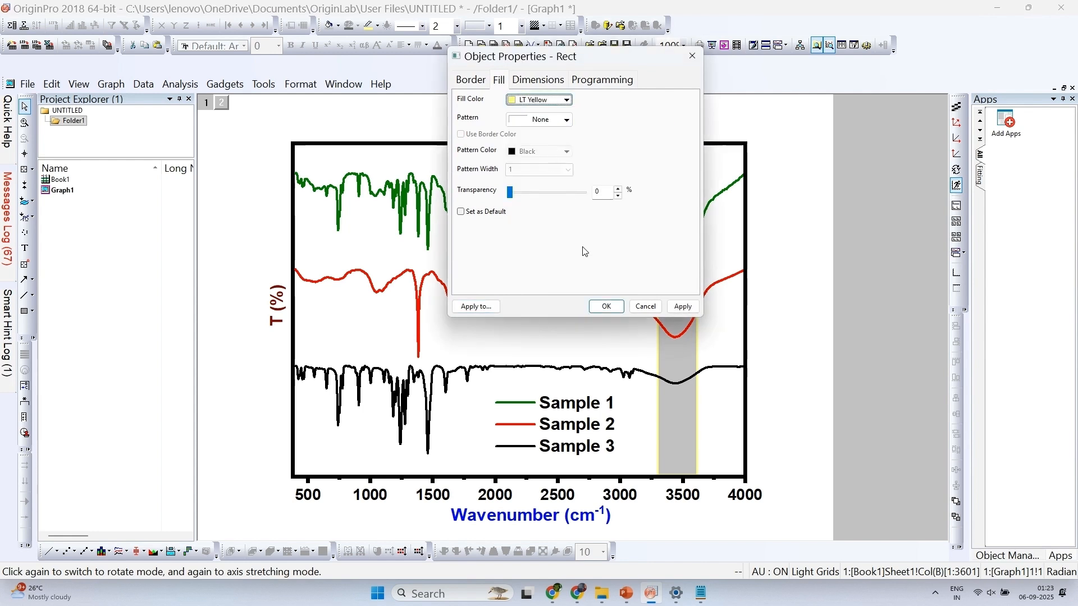
pyautogui.click(607, 307)
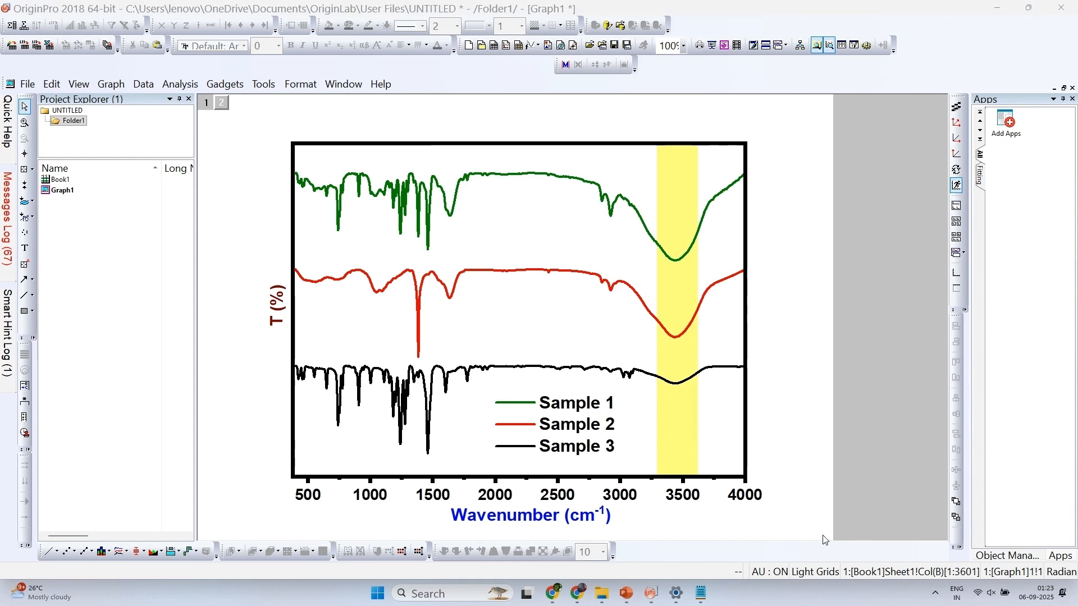
# Narrow the yellow band so it spans about 3380 to 3530 cm-1.
pyautogui.click(704, 309)
pyautogui.moveTo(696, 309); pyautogui.dragTo(668, 309)
pyautogui.click(789, 318)
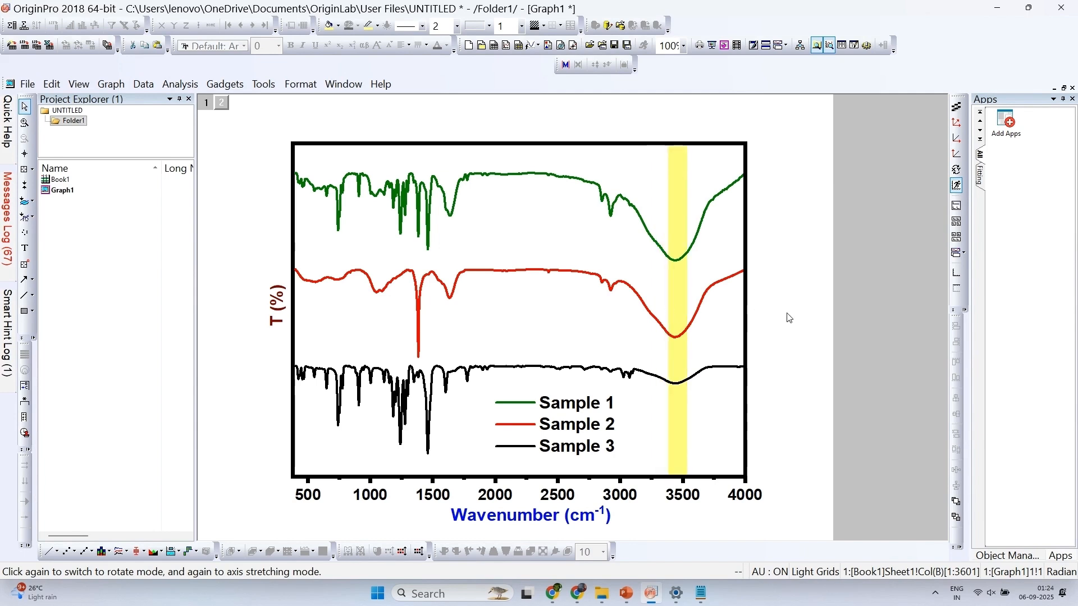
# Copy the yellow band and move the legend sideways toward lower wavenumbers, so it starts at about 1700 cm-1.
pyautogui.click(679, 295)
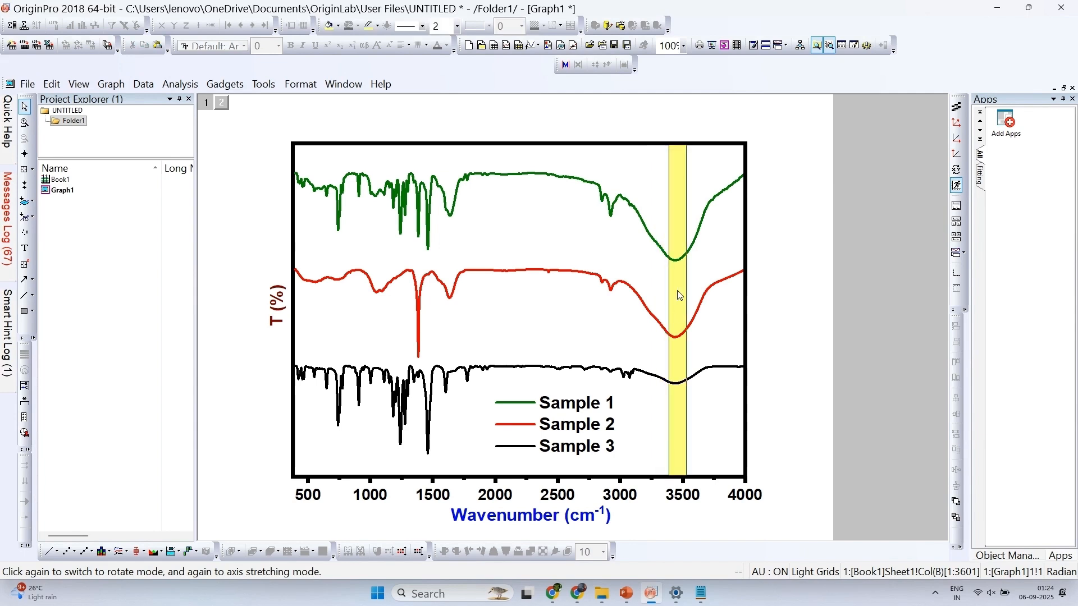
pyautogui.click(613, 400)
pyautogui.moveTo(587, 394); pyautogui.dragTo(548, 393)
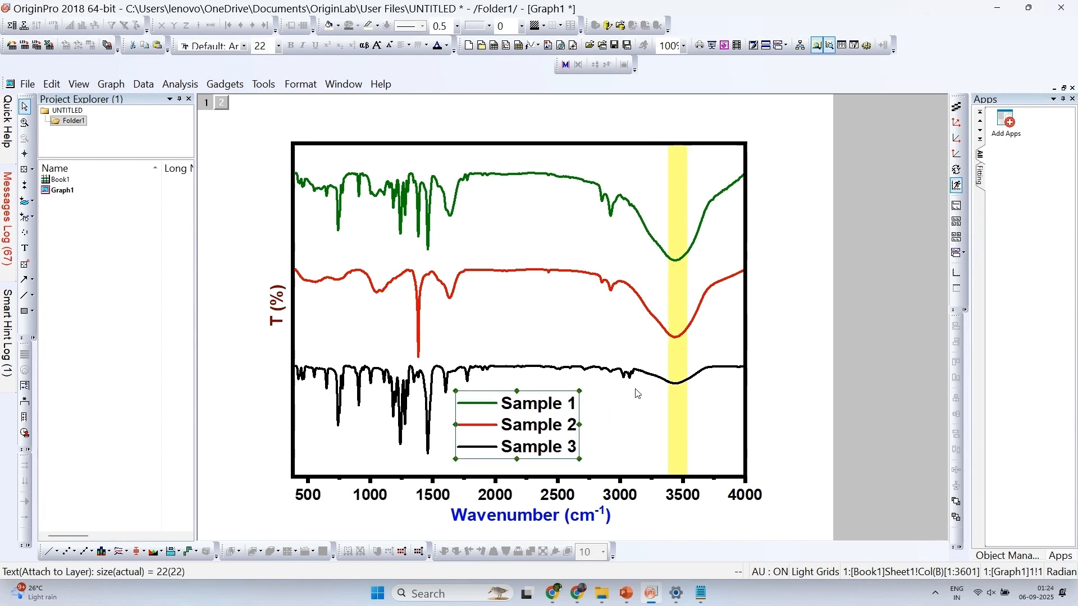
# Paste the copied yellow band and position it over the small twin dips at about 2820 to 2965 cm-1, spanning the full frame height.
pyautogui.hotkey('ctrl', 'v')
pyautogui.moveTo(601, 436); pyautogui.dragTo(611, 194)
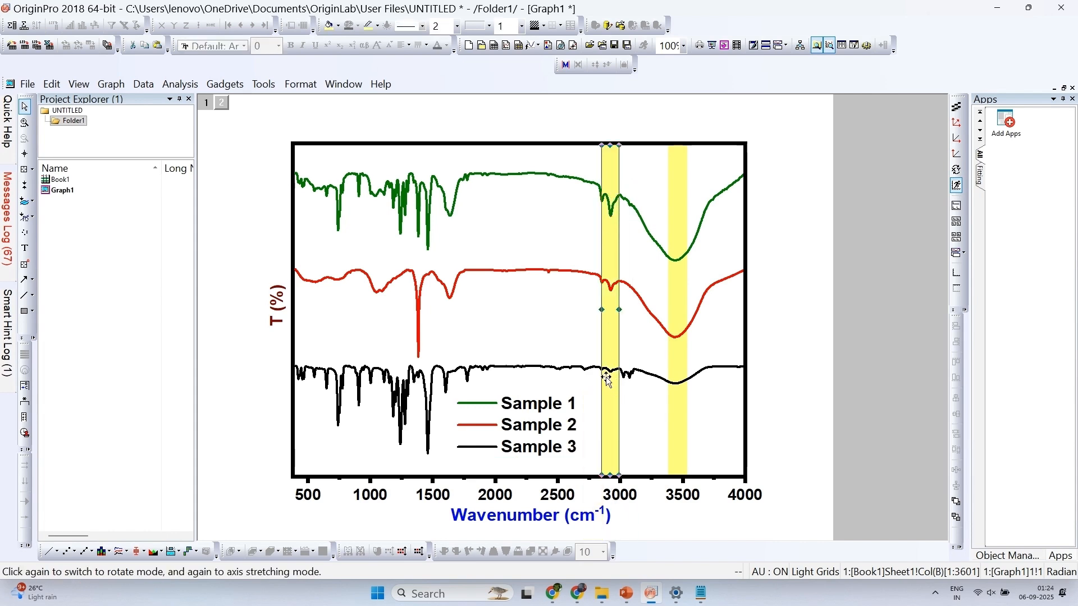
pyautogui.click(606, 267)
pyautogui.moveTo(606, 268); pyautogui.dragTo(604, 268)
pyautogui.click(603, 268)
pyautogui.rightClick(606, 268)
pyautogui.press('Escape')
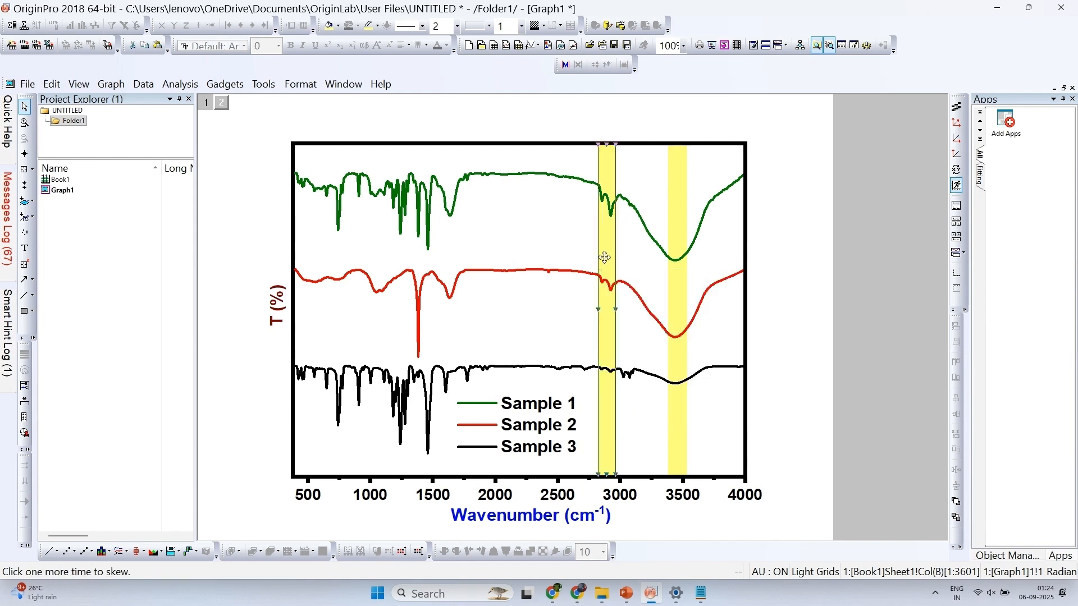
pyautogui.click(604, 247)
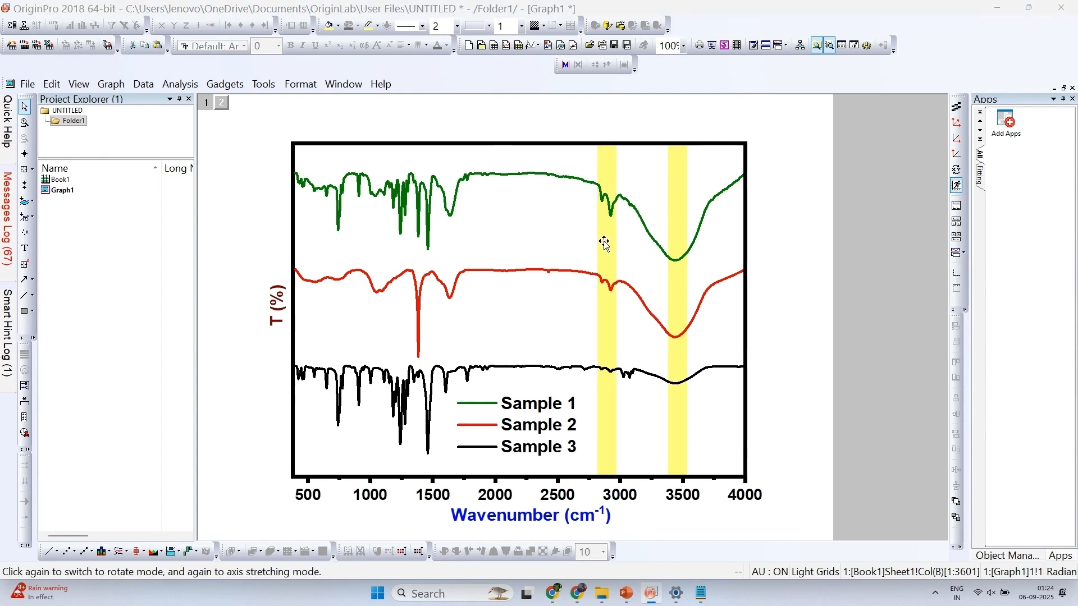
# Set the border colour of the yellow band near 2900 cm-1 to light cyan (#ACFFFF).
pyautogui.doubleClick(604, 244)
pyautogui.click(526, 101)
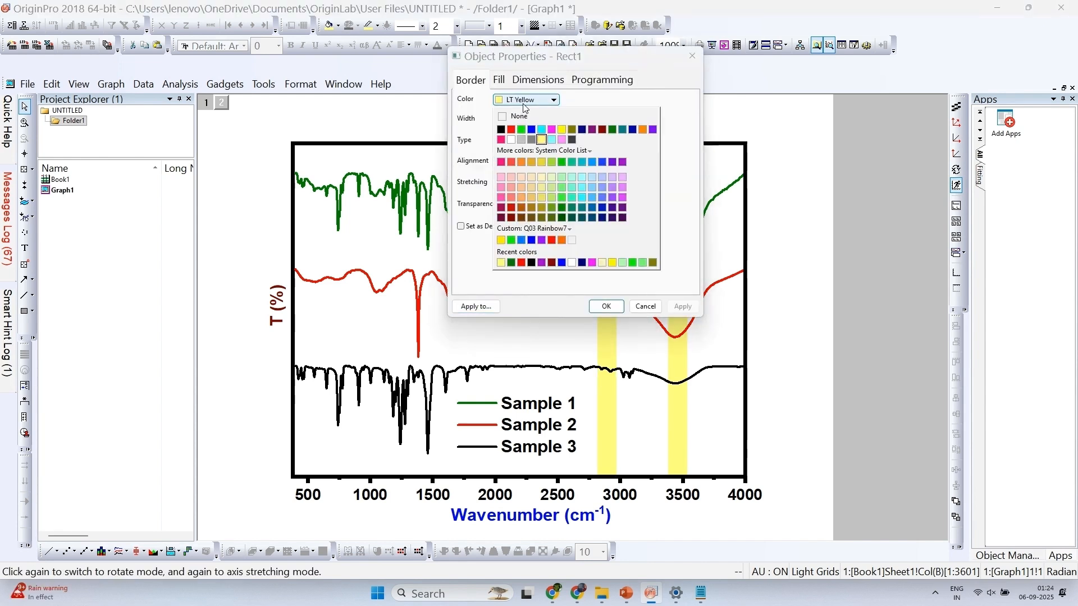
pyautogui.click(582, 179)
pyautogui.click(616, 306)
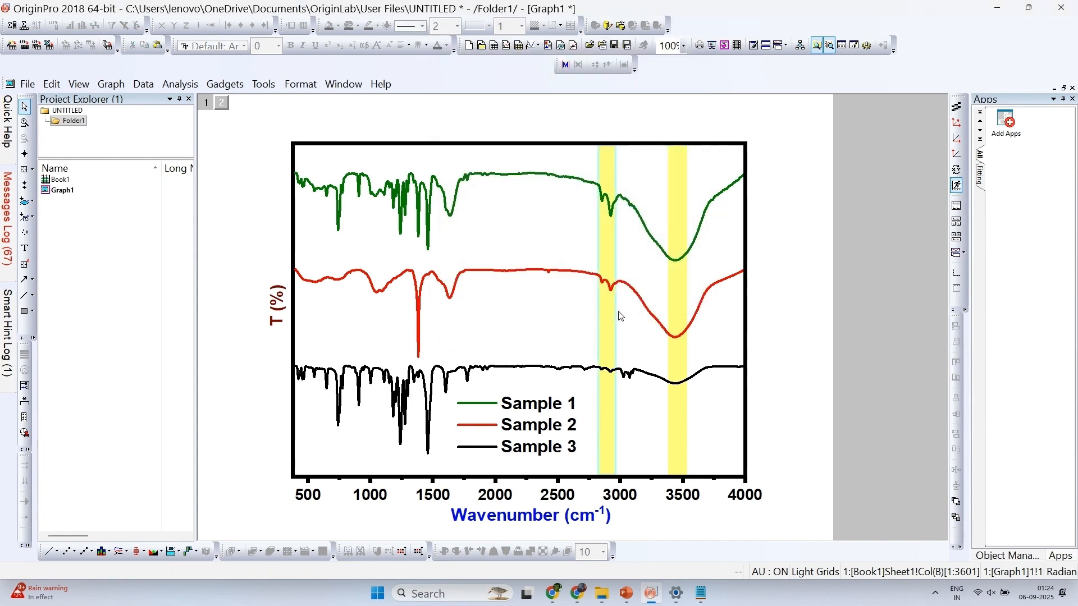
# Fill the band near 2900 cm-1 with the same light cyan as its border.
pyautogui.click(603, 259)
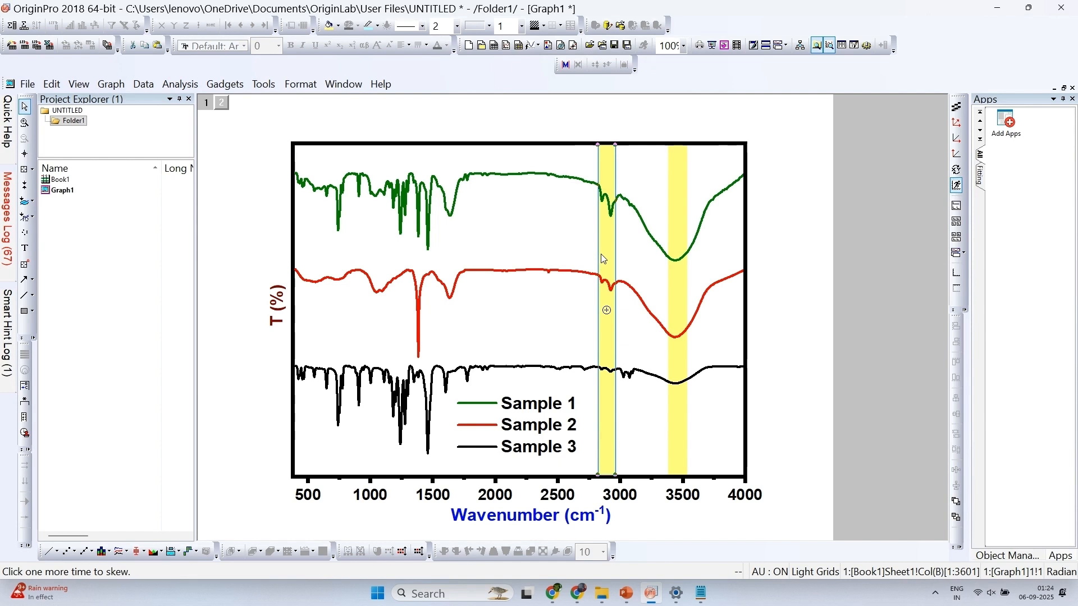
pyautogui.doubleClick(603, 259)
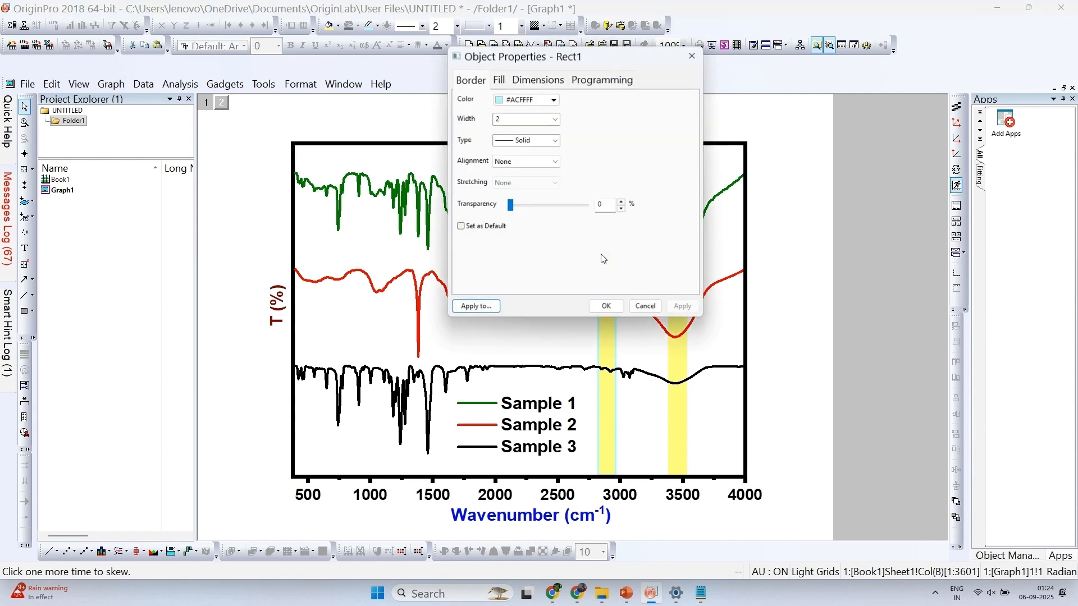
pyautogui.click(500, 80)
pyautogui.click(539, 99)
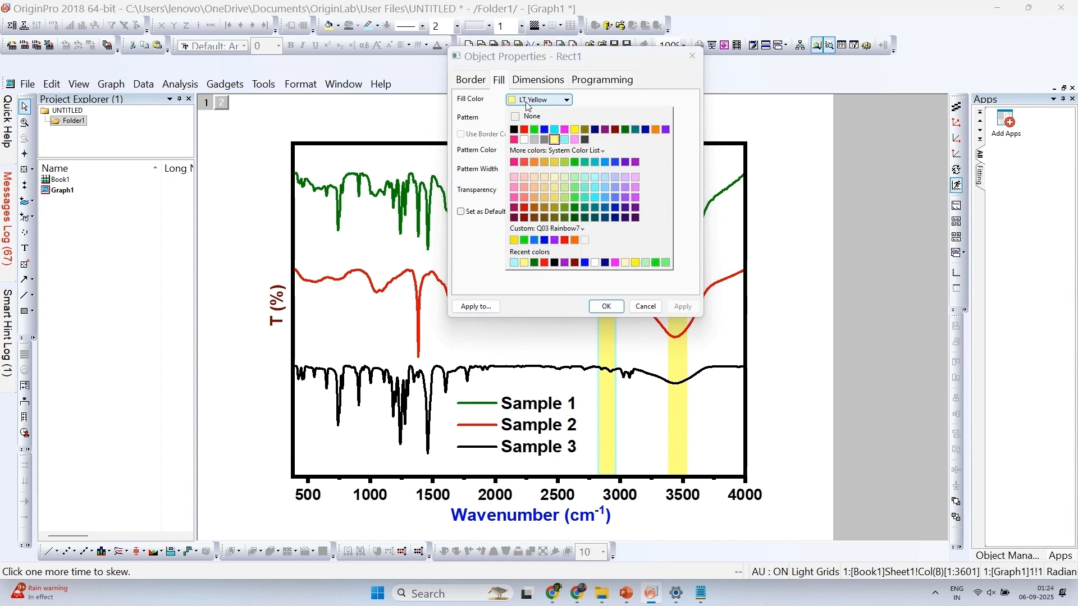
pyautogui.click(594, 178)
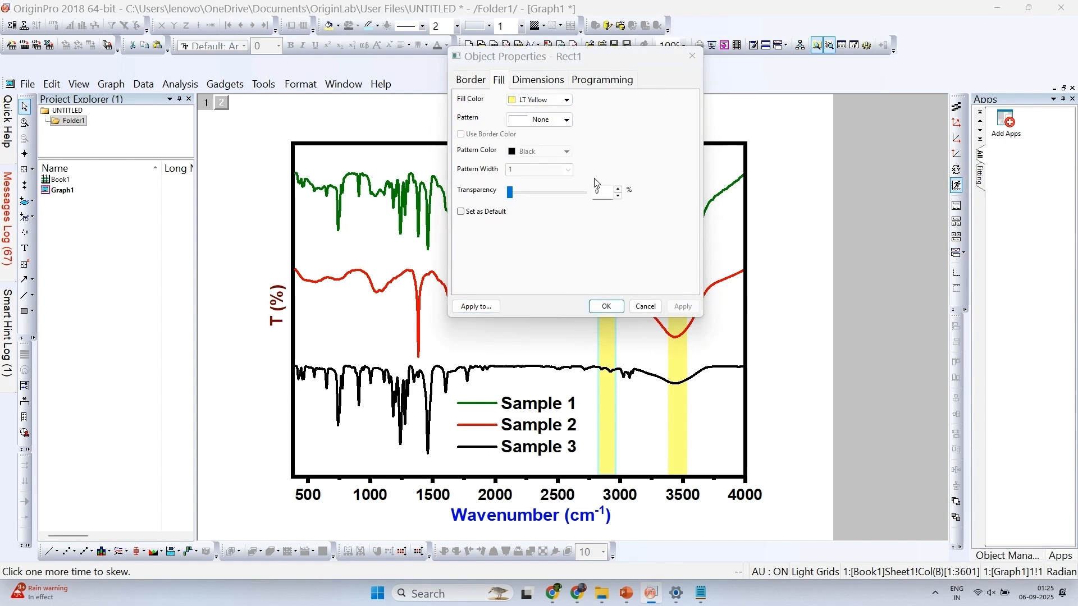
pyautogui.click(606, 307)
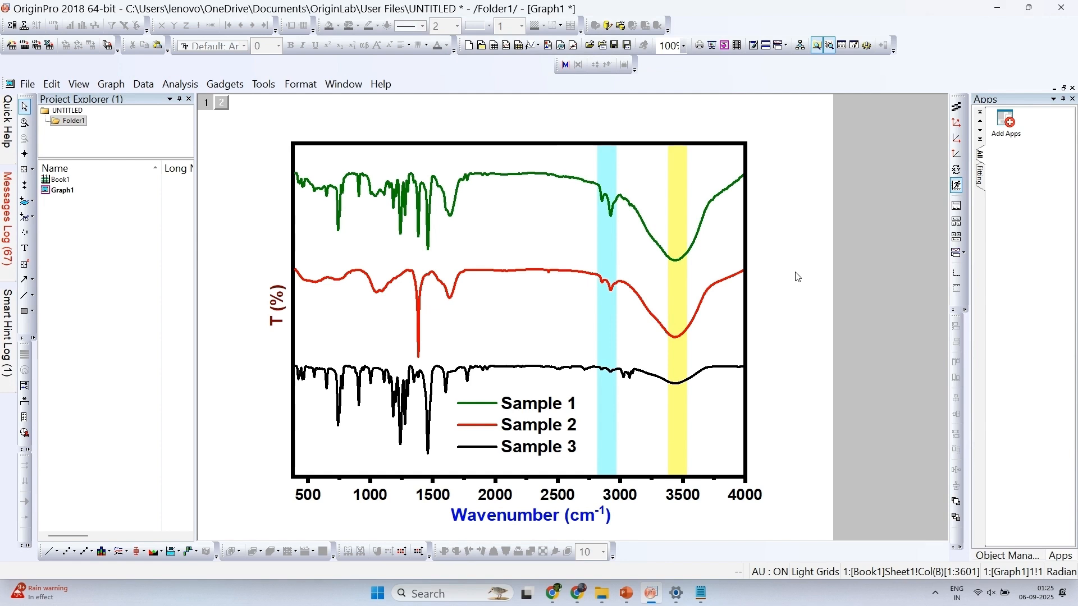
# Duplicate the cyan band and place the copy over the sharp peak near 1400 cm-1.
pyautogui.click(997, 533)
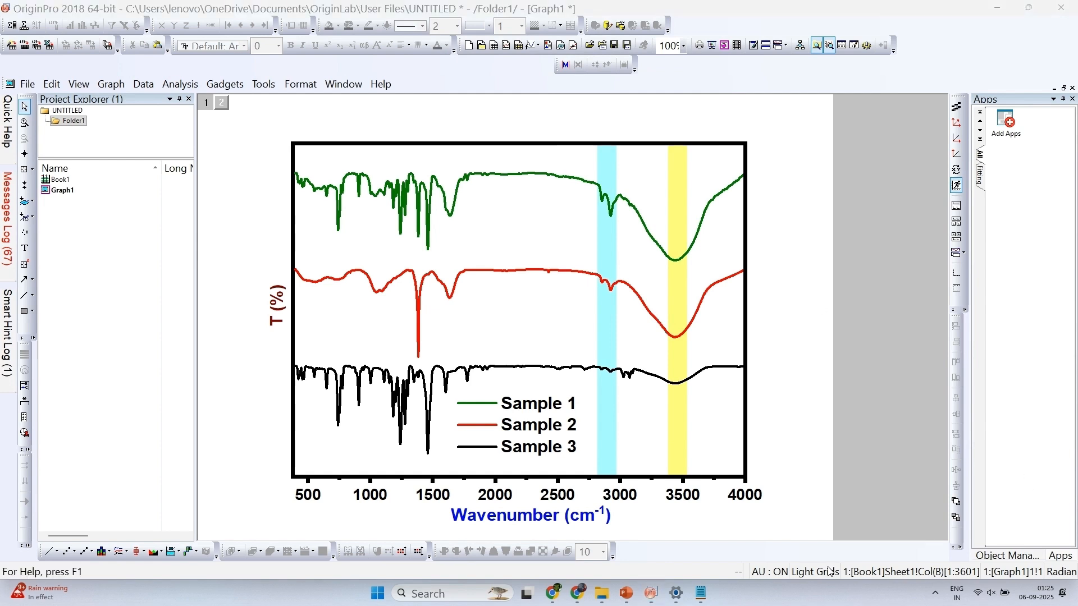
pyautogui.click(613, 422)
pyautogui.hotkey('ctrl', 'c')
pyautogui.hotkey('ctrl', 'v')
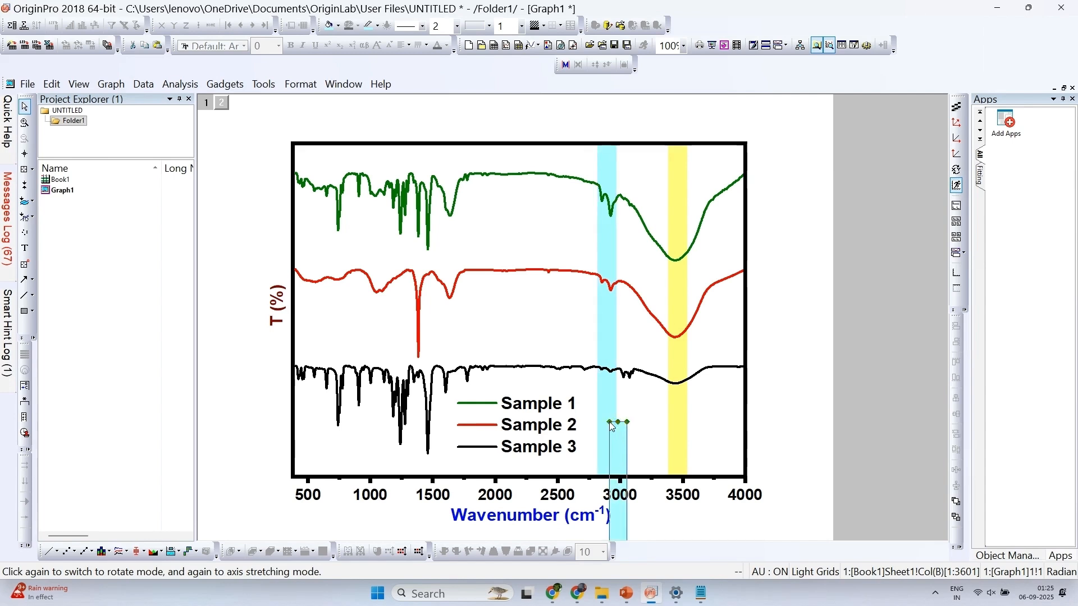
pyautogui.moveTo(618, 454); pyautogui.dragTo(420, 193)
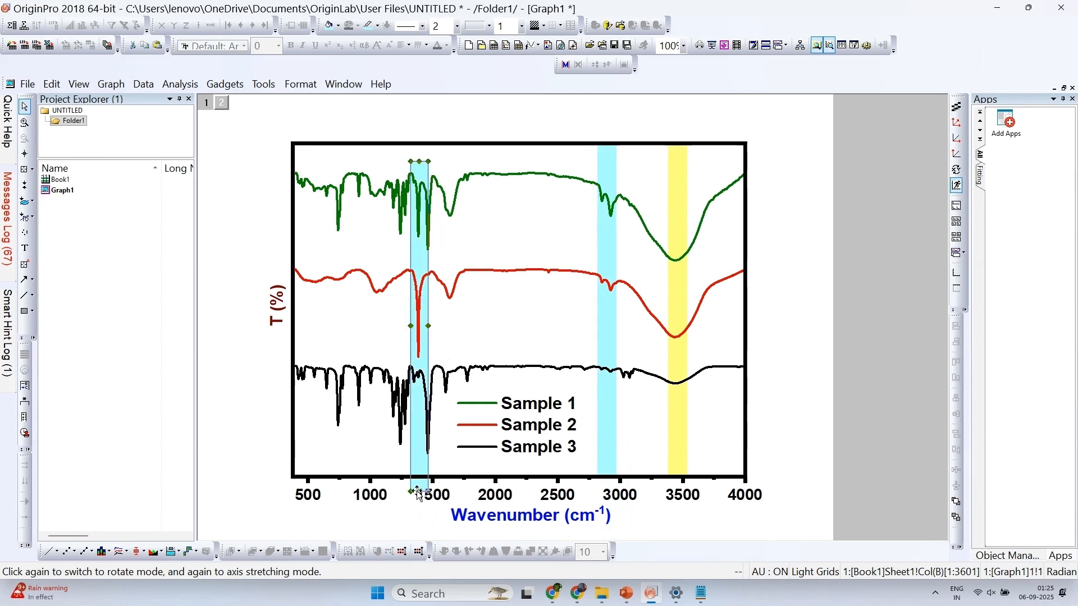
# Shorten and narrow the cyan band near 1400 cm-1 to cover only the Sample 1 and Sample 2 peaks, starting at the frame's upper edge.
pyautogui.moveTo(420, 492); pyautogui.dragTo(423, 340)
pyautogui.moveTo(408, 255)
pyautogui.mouseDown()
pyautogui.moveTo(426, 253)
pyautogui.moveTo(417, 247)
pyautogui.moveTo(417, 269)
pyautogui.mouseUp()
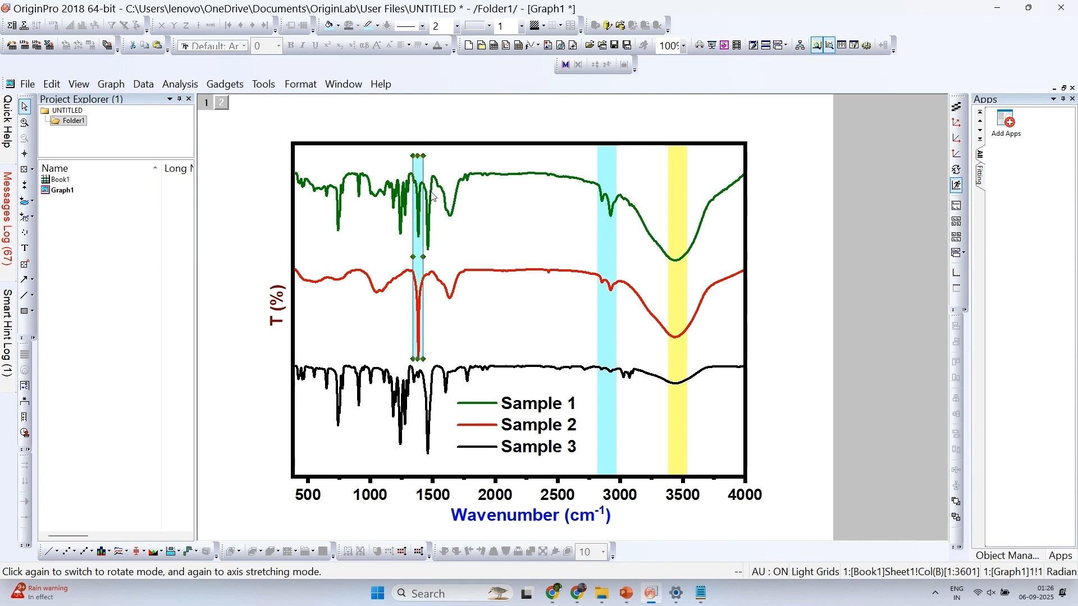
pyautogui.moveTo(414, 155); pyautogui.dragTo(416, 146)
pyautogui.click(494, 251)
# Set the fill of the cyan band near 1400 cm-1 to light green (#75FF75) and give its border a matching light green.
pyautogui.doubleClick(424, 260)
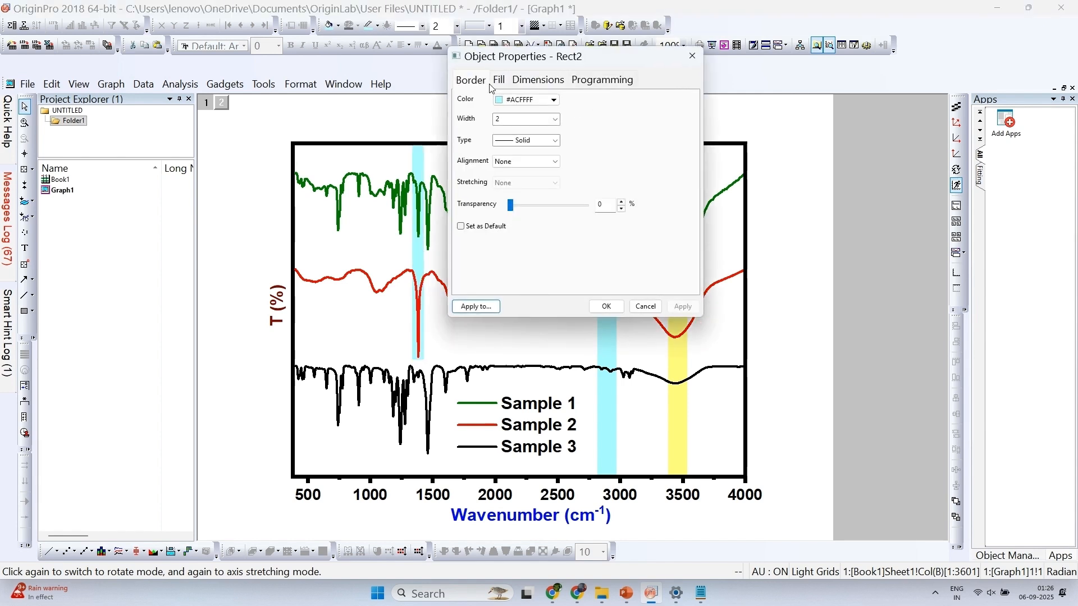
pyautogui.click(499, 80)
pyautogui.click(542, 100)
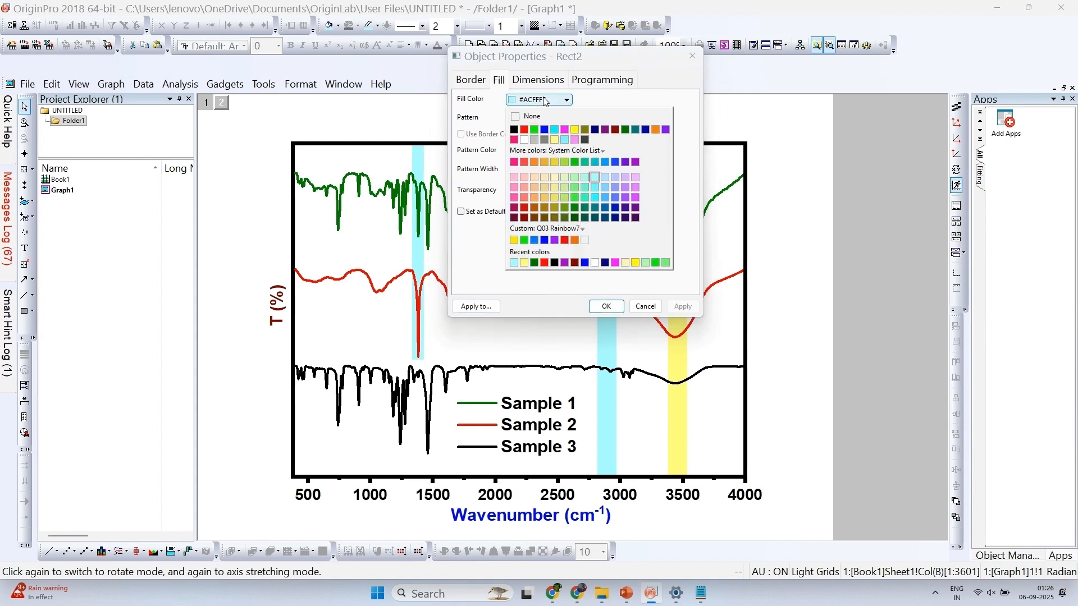
pyautogui.click(575, 189)
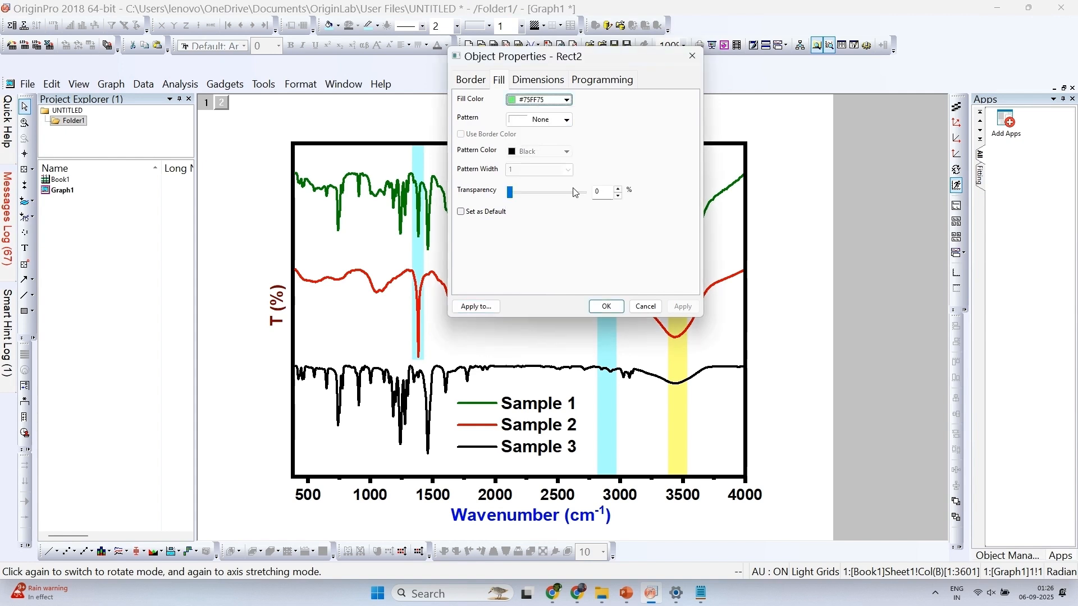
pyautogui.click(483, 82)
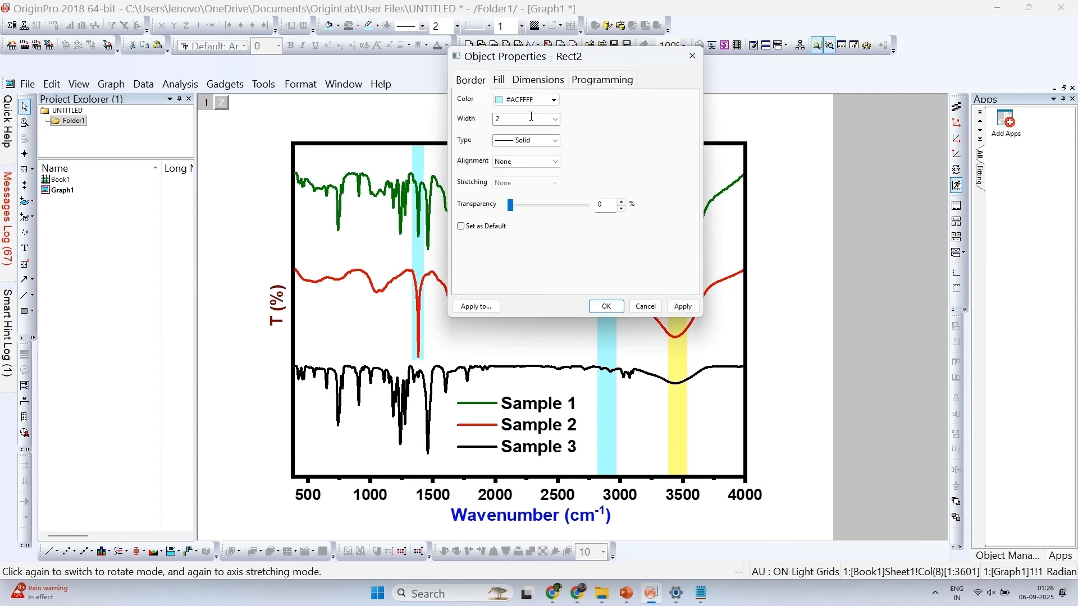
pyautogui.click(528, 100)
pyautogui.click(562, 187)
pyautogui.click(605, 307)
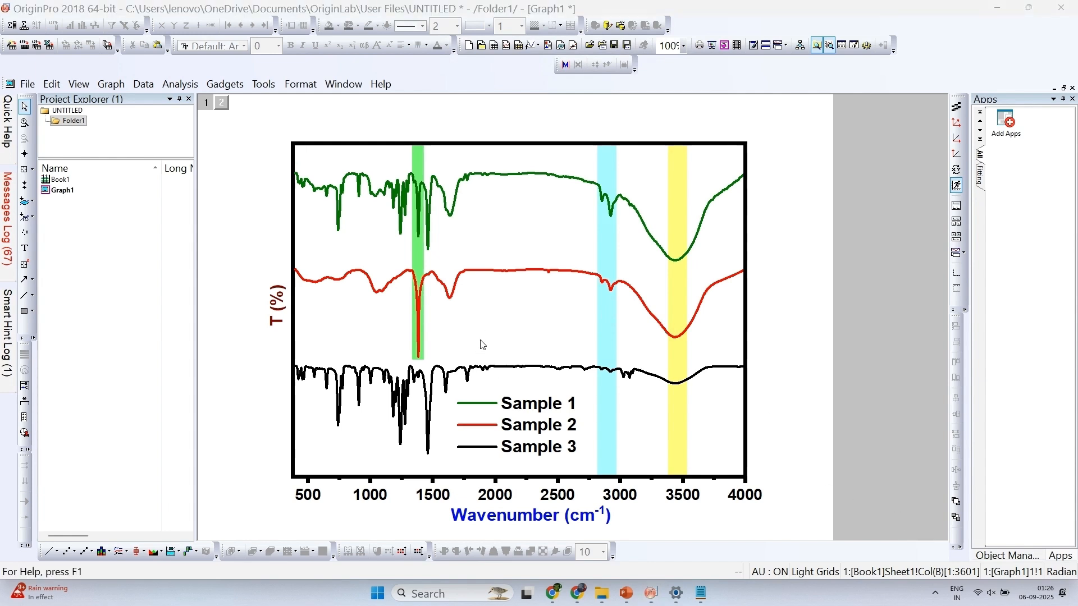
# Add a green band copy at about 750 cm-1 reaching from Sample 1 to Sample 3, keeping the 1400 cm-1 band over the Sample 1 and 2 peaks.
pyautogui.click(417, 264)
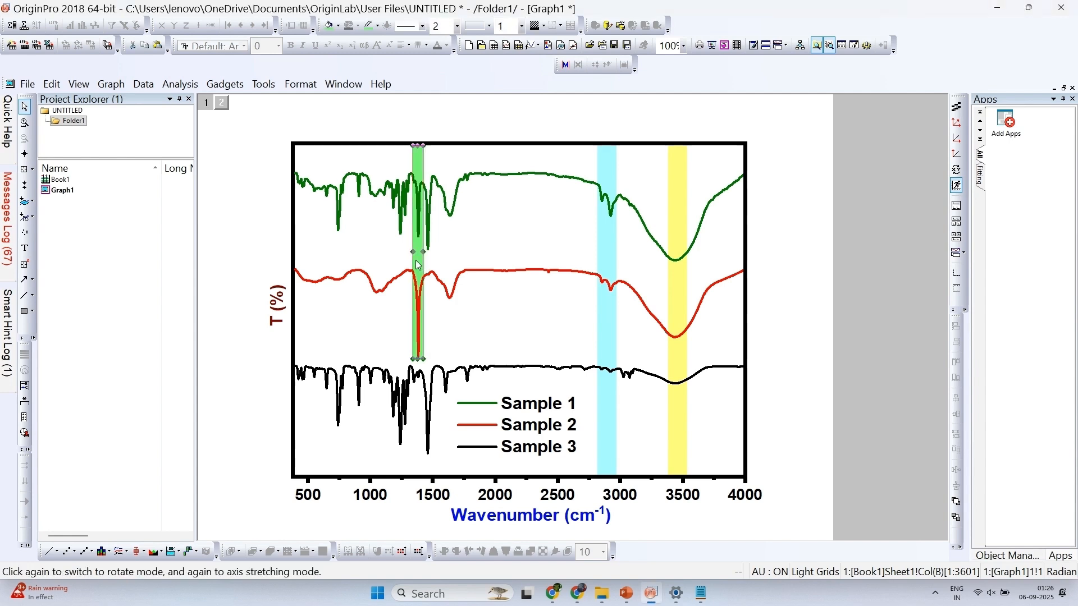
pyautogui.moveTo(418, 264); pyautogui.dragTo(420, 378)
pyautogui.press('Escape')
pyautogui.moveTo(339, 397); pyautogui.dragTo(339, 436)
pyautogui.click(410, 278)
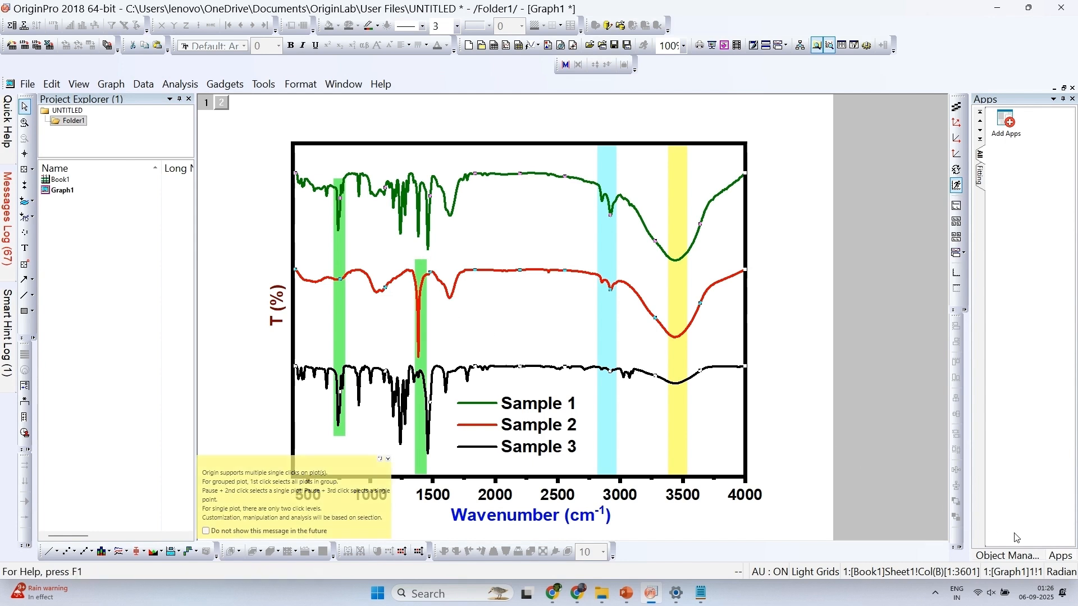
pyautogui.moveTo(421, 454); pyautogui.dragTo(418, 340)
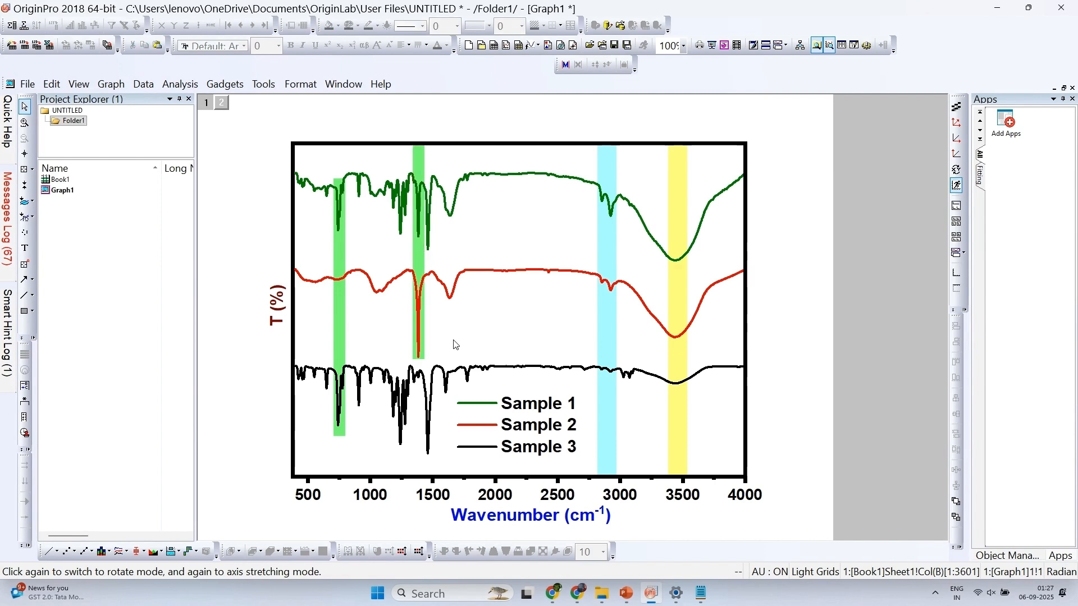
# Set the border and fill colours of the band at about 750 cm-1 to light violet (#EEACFF).
pyautogui.doubleClick(339, 254)
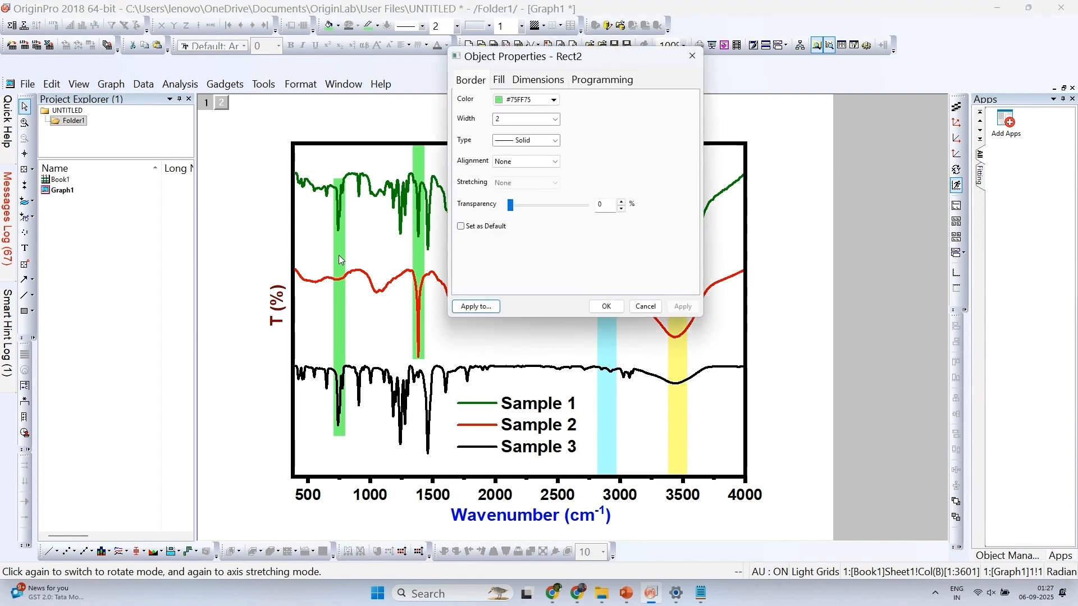
pyautogui.click(525, 100)
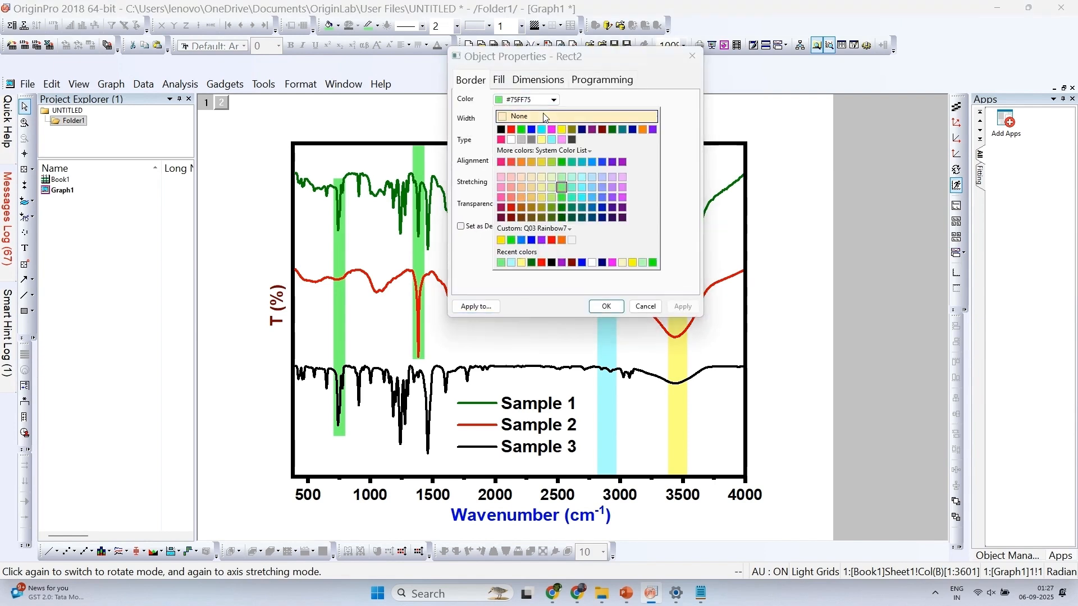
pyautogui.click(623, 177)
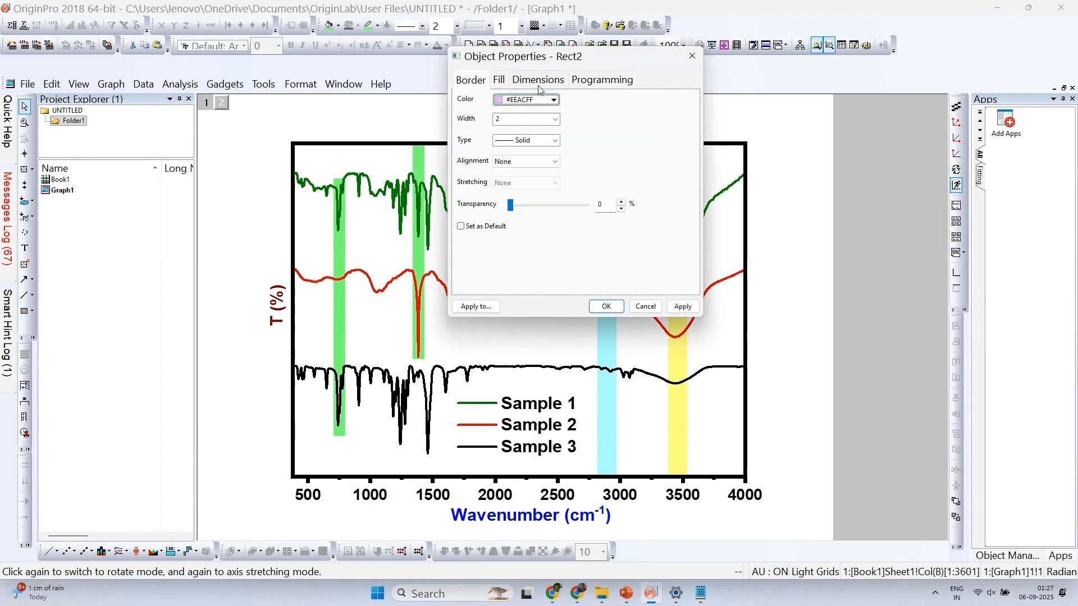
pyautogui.click(499, 80)
pyautogui.click(539, 100)
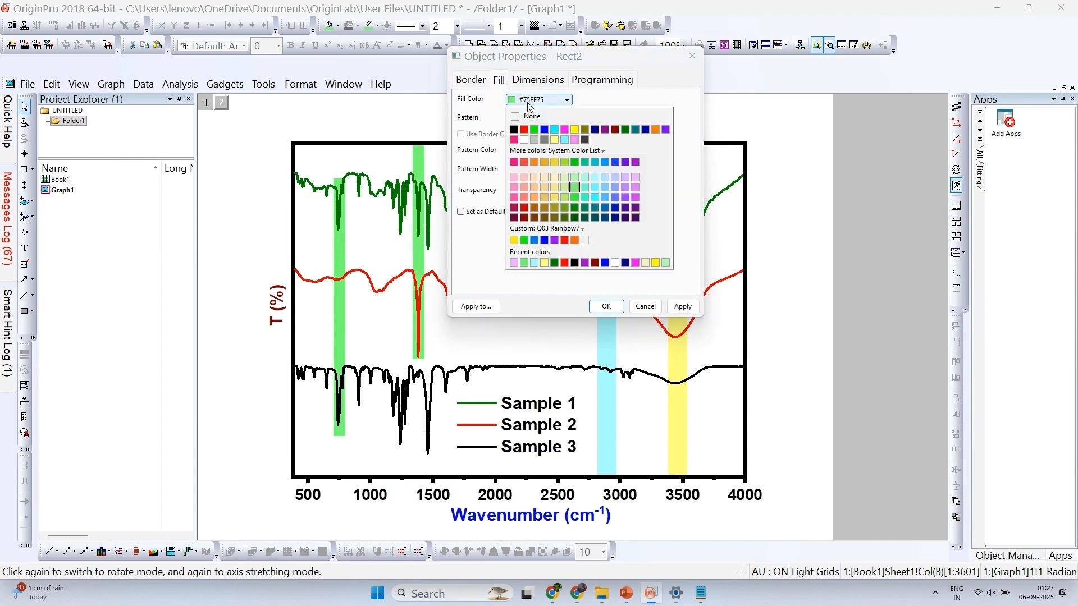
pyautogui.click(635, 177)
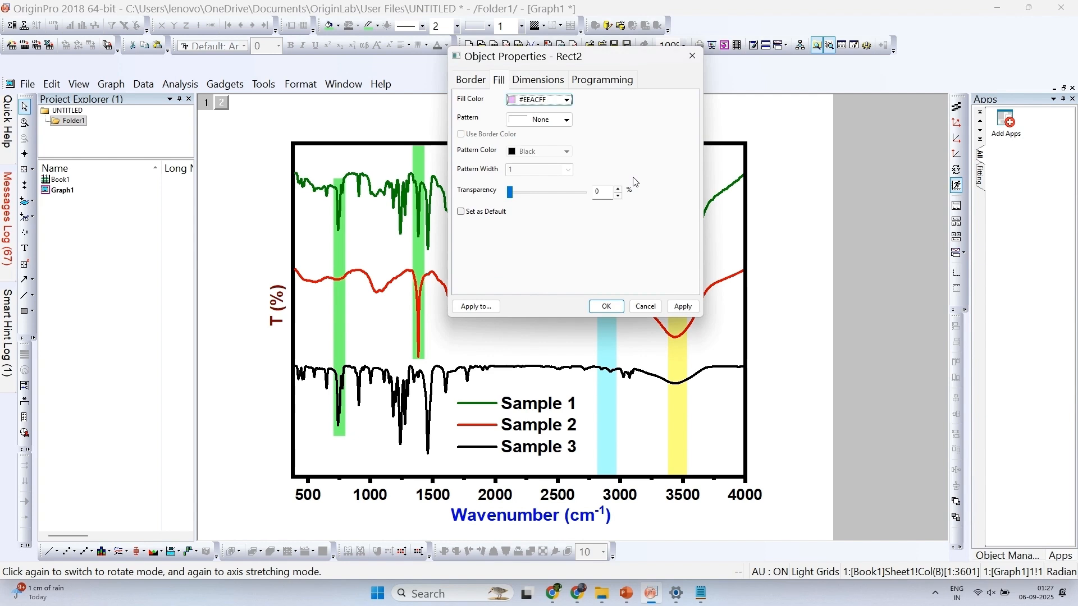
pyautogui.click(610, 306)
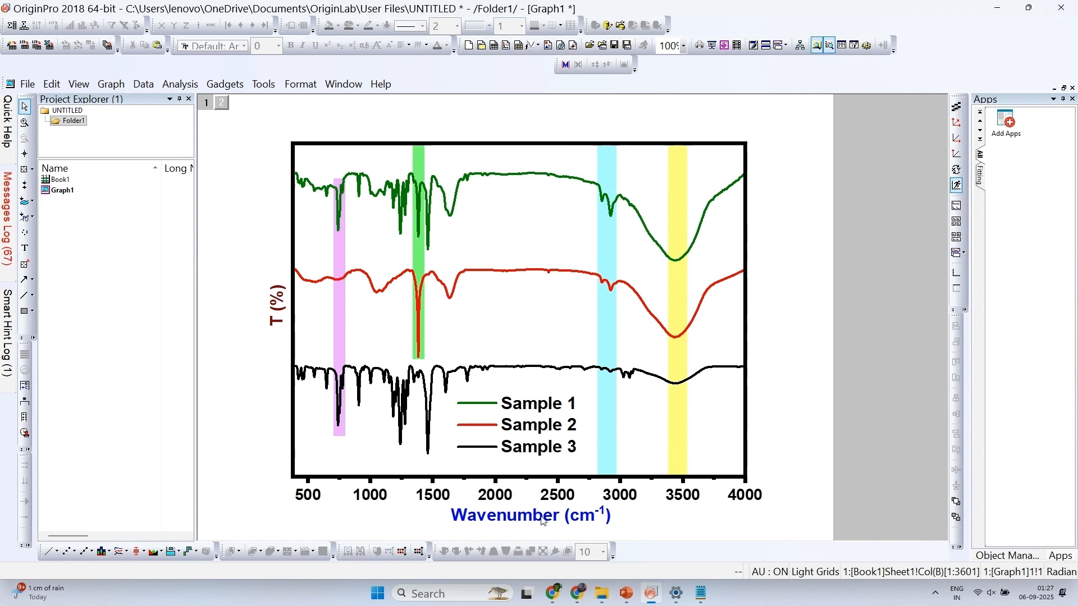
# Add a bold text label reading O-H in the open plot area between the Sample 2 and Sample 3 curves.
pyautogui.click(25, 248)
pyautogui.click(539, 295)
pyautogui.write('O-H')
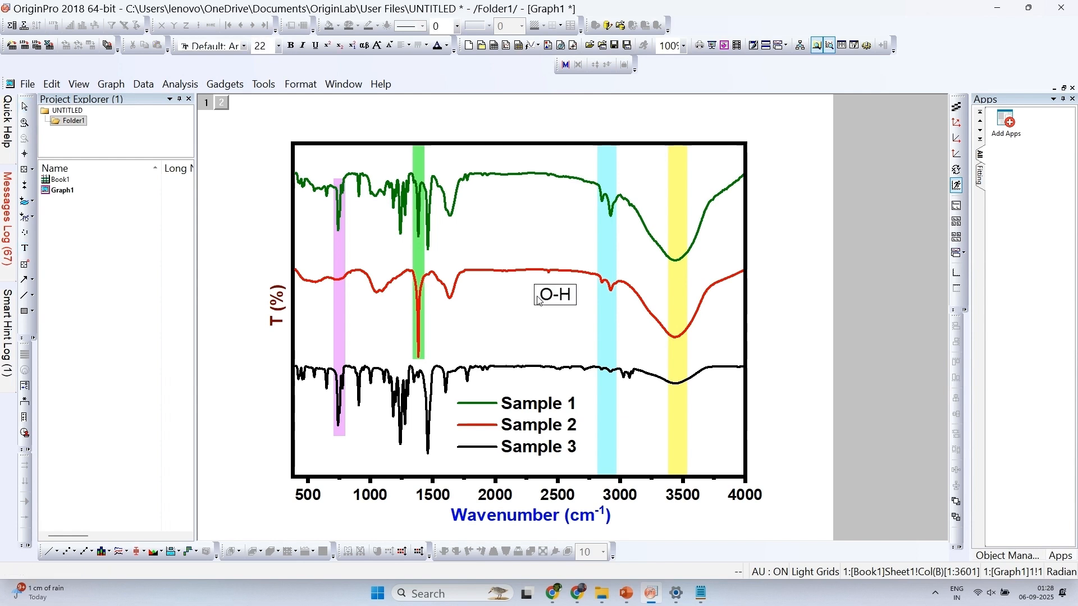
pyautogui.hotkey('ctrl', 'a')
pyautogui.hotkey('ctrl', 'c')
pyautogui.hotkey('ctrl', 'b')
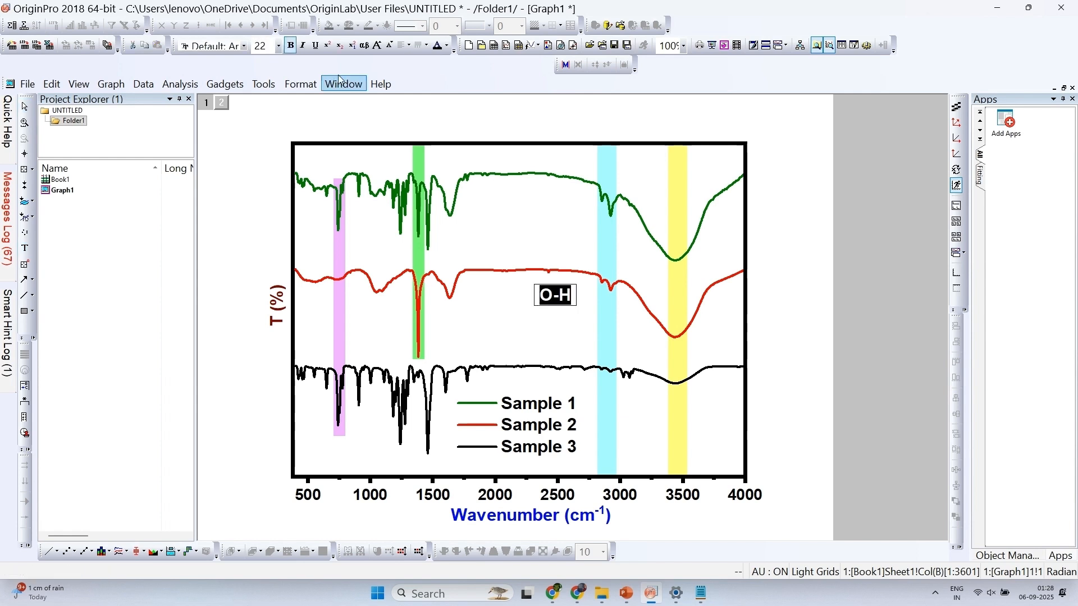
# Set the O-H label's font size to 16 and place it beneath the Sample 1 peak in the yellow band.
pyautogui.click(278, 46)
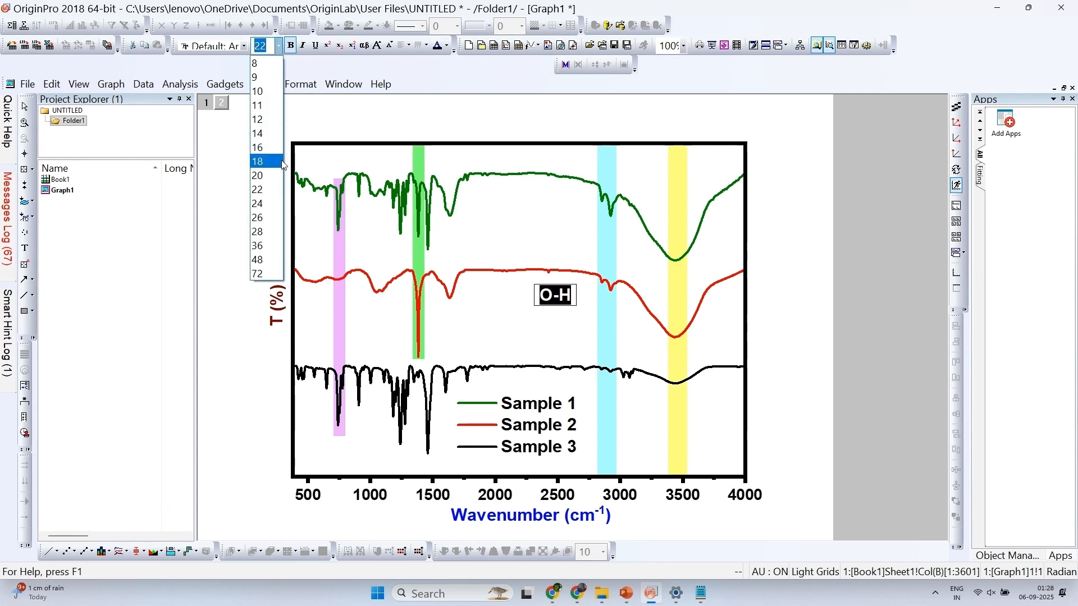
pyautogui.click(283, 161)
pyautogui.click(544, 330)
pyautogui.click(547, 299)
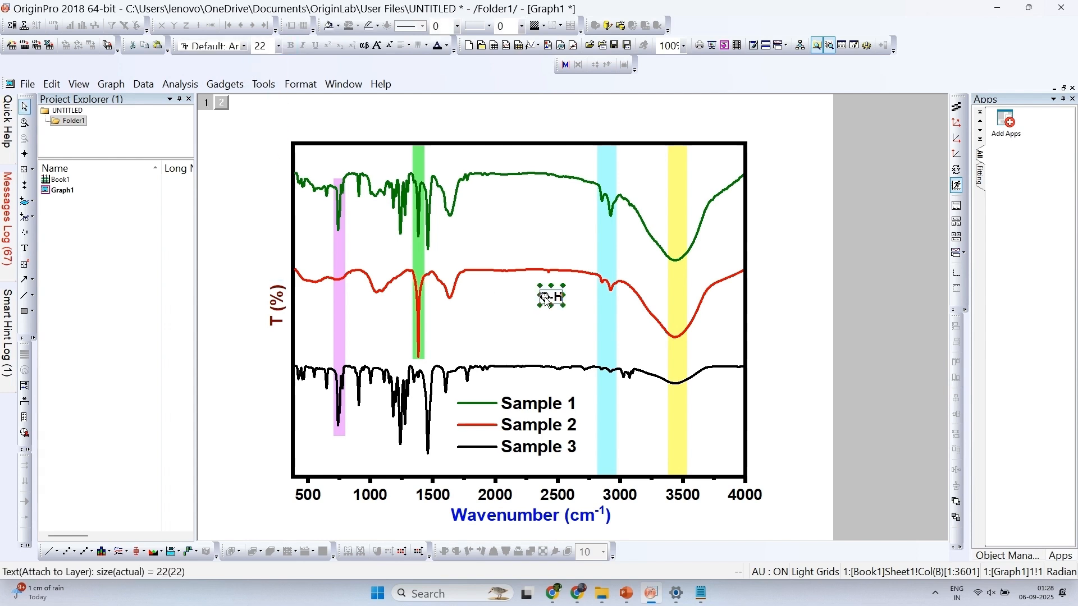
pyautogui.click(601, 295)
pyautogui.moveTo(687, 269); pyautogui.dragTo(678, 271)
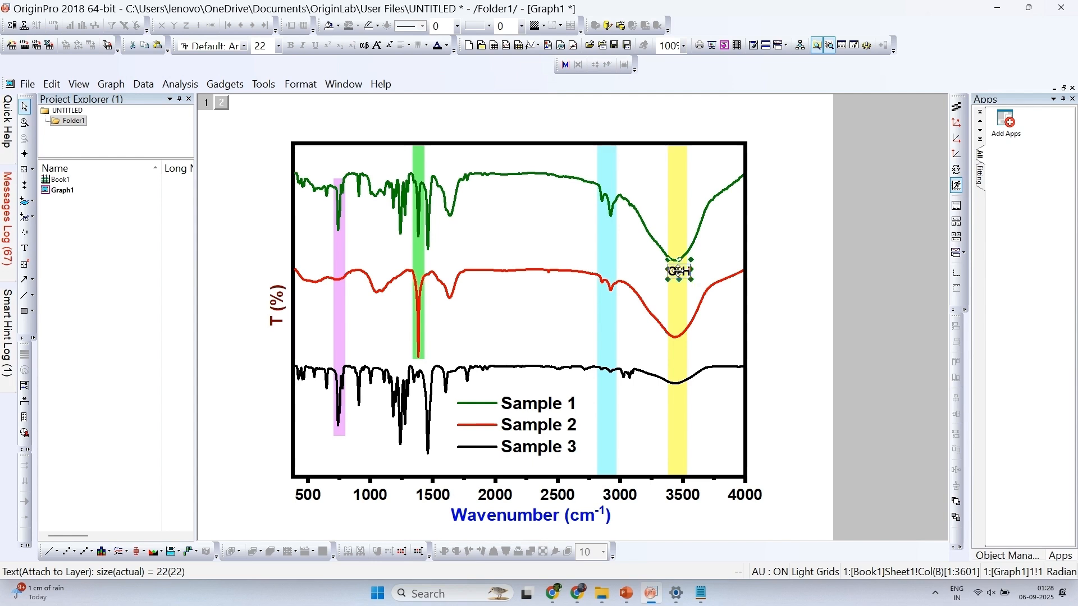
pyautogui.click(688, 274)
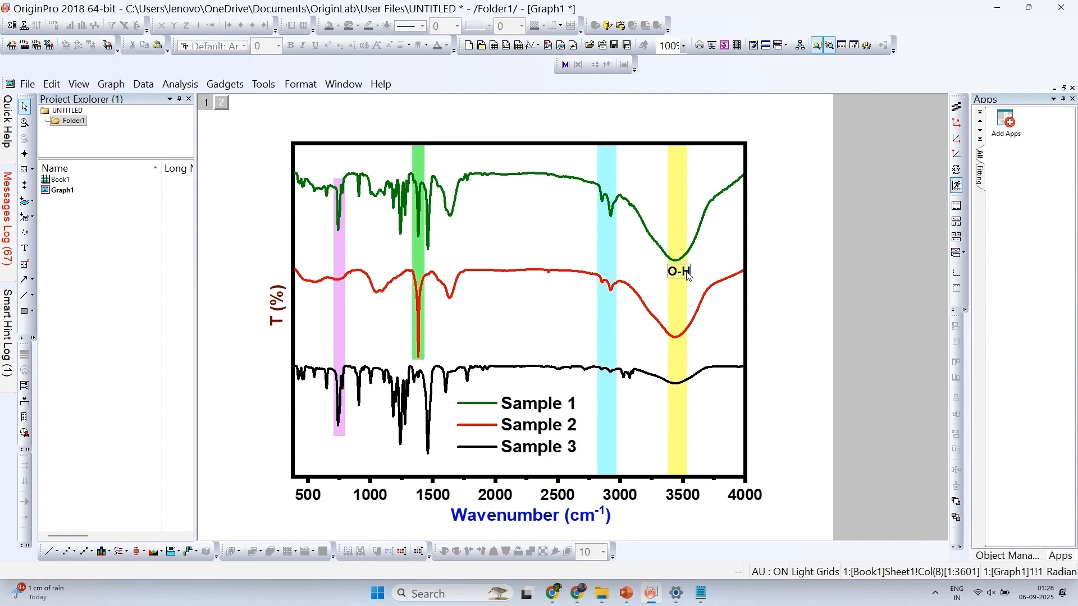
# Place copies of the O-H label beneath the Sample 2 and Sample 3 peaks in the yellow band.
pyautogui.click(688, 273)
pyautogui.press('Delete')
pyautogui.hotkey('ctrl', 'z')
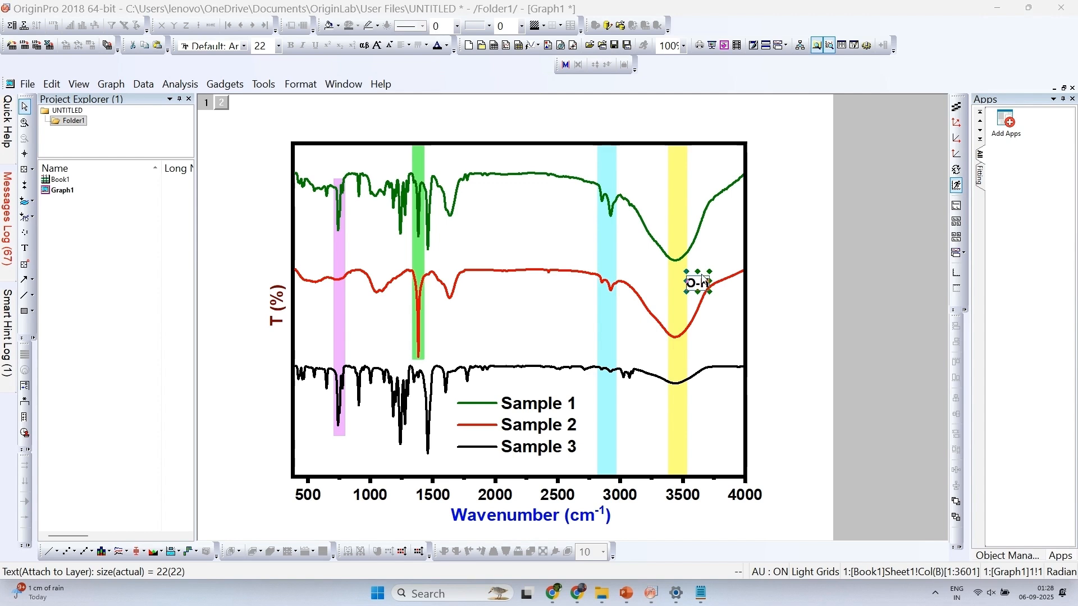
pyautogui.moveTo(702, 275); pyautogui.dragTo(683, 344)
pyautogui.click(726, 330)
pyautogui.click(702, 278)
pyautogui.click(910, 487)
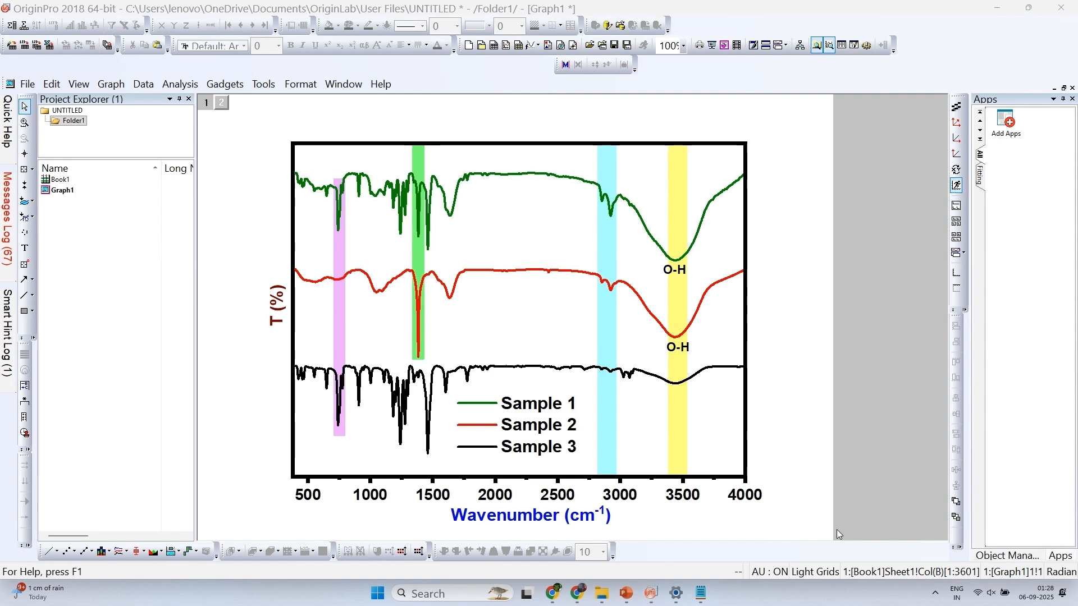
pyautogui.hotkey('ctrl', 'v')
pyautogui.click(281, 312)
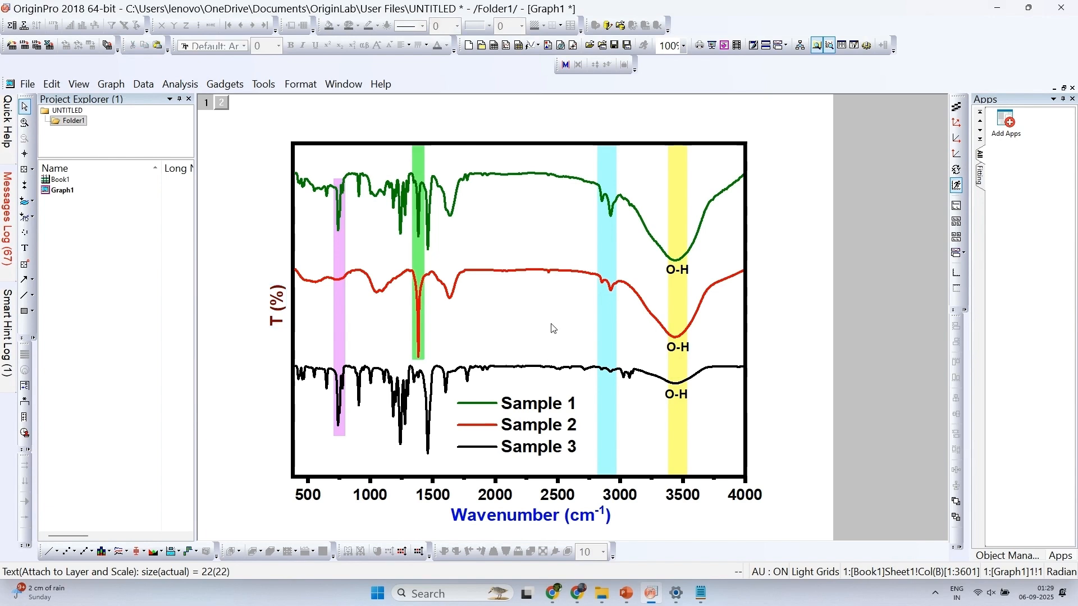
# Add another O-H label copy beside the cyan band and replace its text with Asymmetric and C-H on two lines.
pyautogui.click(680, 402)
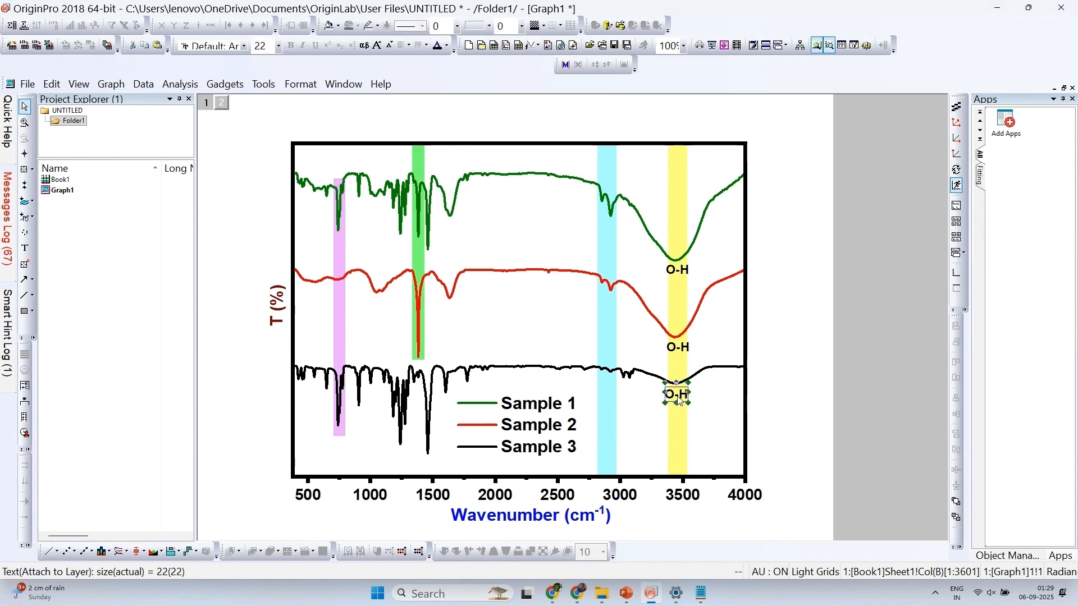
pyautogui.click(582, 325)
pyautogui.write('O-H')
pyautogui.moveTo(590, 329); pyautogui.dragTo(541, 329)
pyautogui.doubleClick(541, 329)
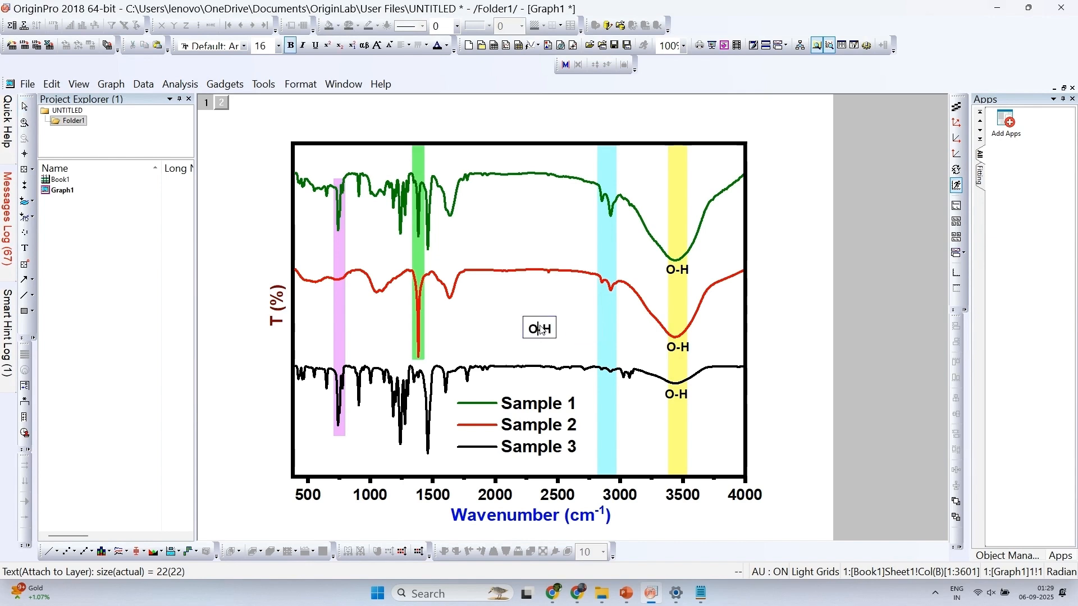
pyautogui.hotkey('ctrl', 'a')
pyautogui.write('Asymmetric')
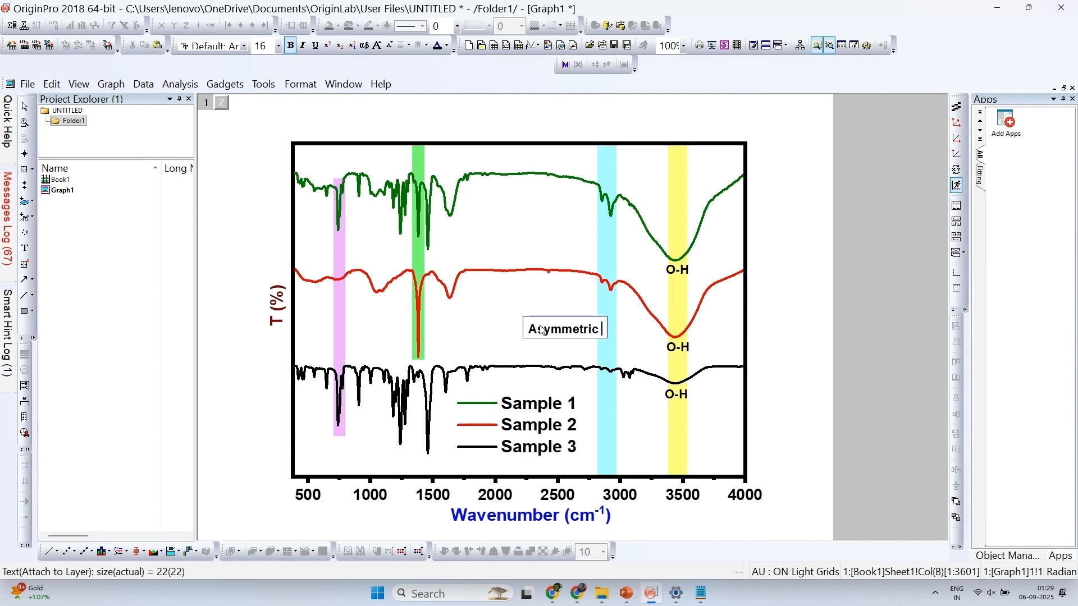
pyautogui.press('Return')
# Set the font size of the whole Asymmetric C-H label to 14.
pyautogui.hotkey('ctrl', 'a')
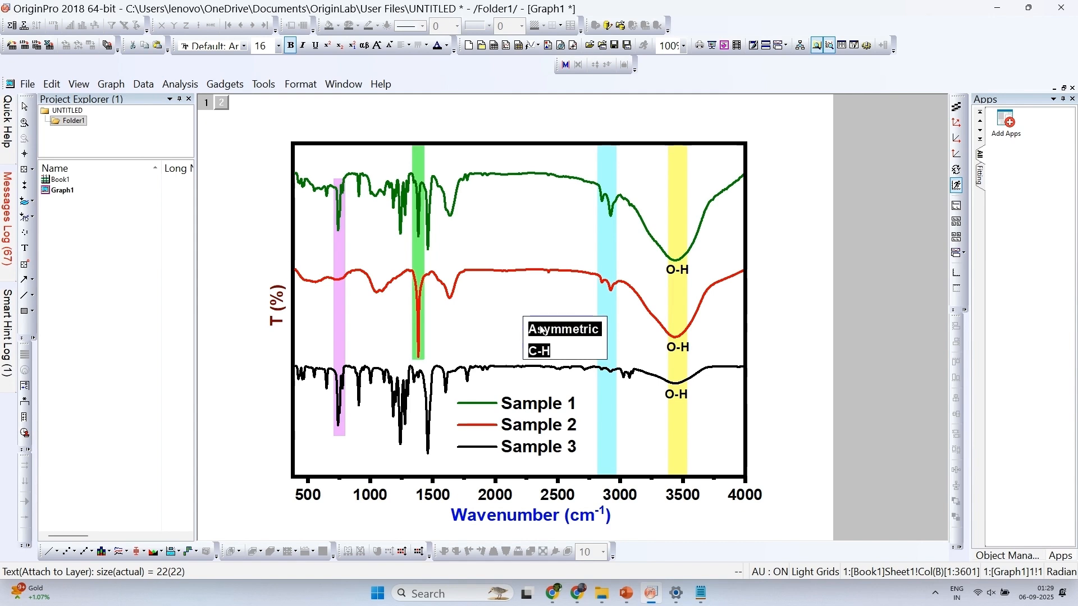
pyautogui.click(279, 46)
pyautogui.click(265, 134)
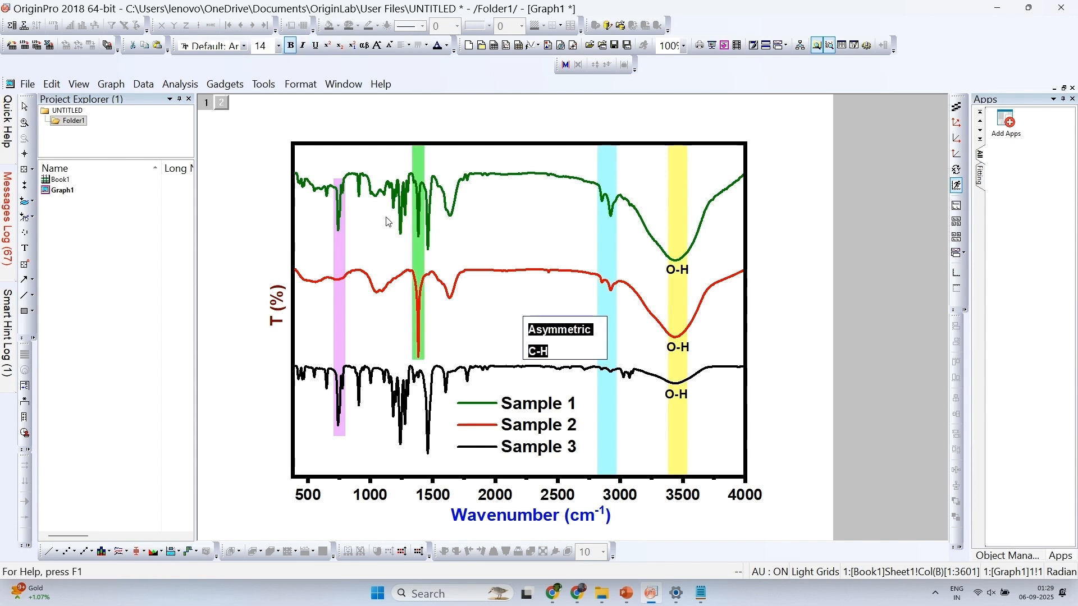
# Try to change the text alignment of the two-line Asymmetric C-H label.
pyautogui.click(541, 352)
pyautogui.doubleClick(533, 331)
pyautogui.click(533, 331)
pyautogui.moveTo(547, 352); pyautogui.dragTo(533, 329)
pyautogui.click(410, 48)
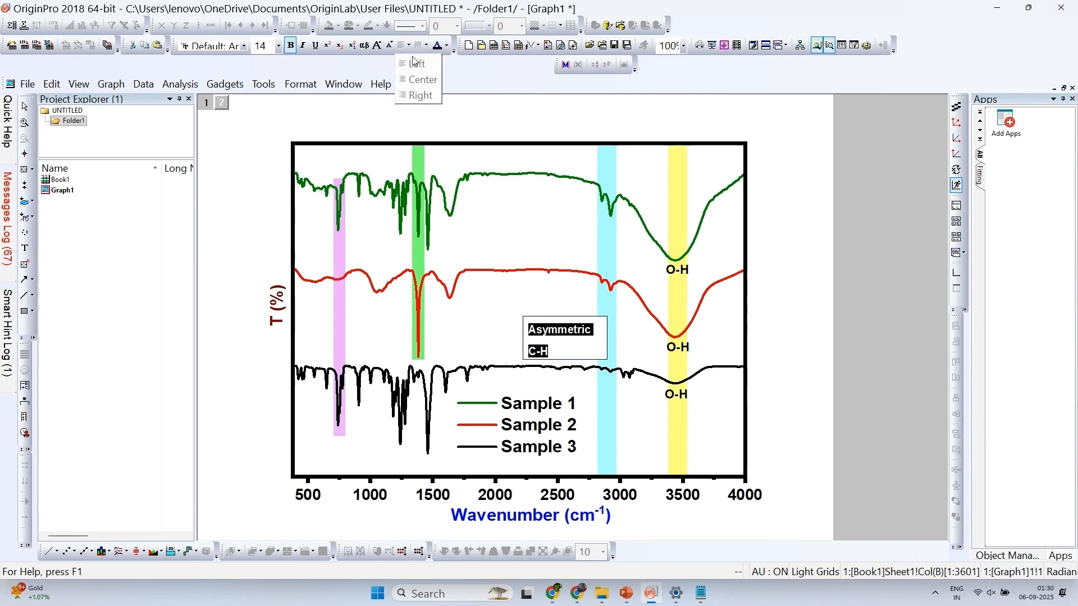
pyautogui.click(519, 269)
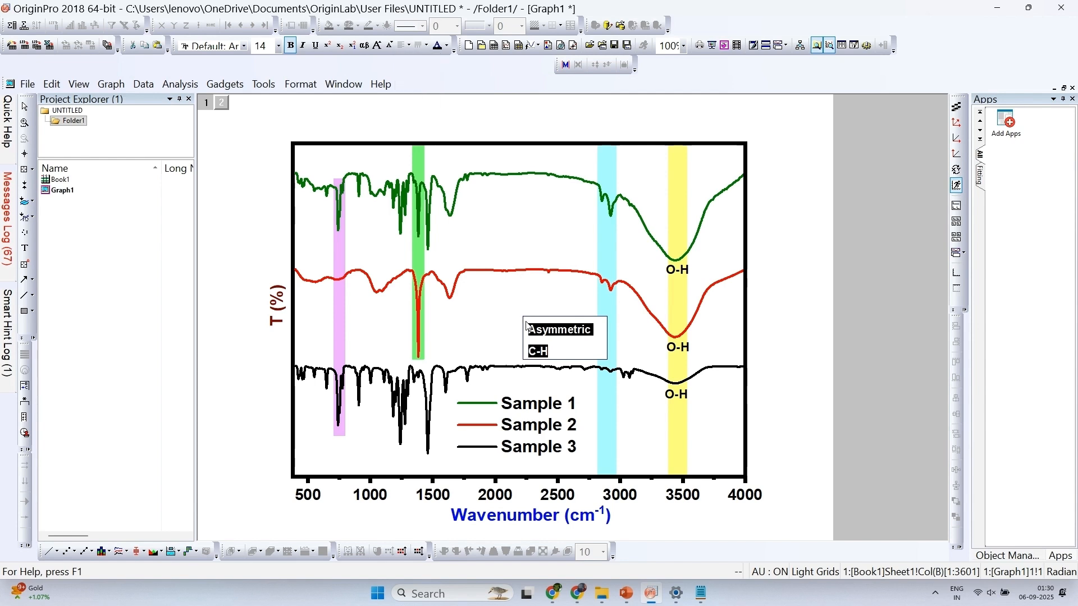
# Join the label's two lines into a single line reading Asymmetric C-H.
pyautogui.click(529, 326)
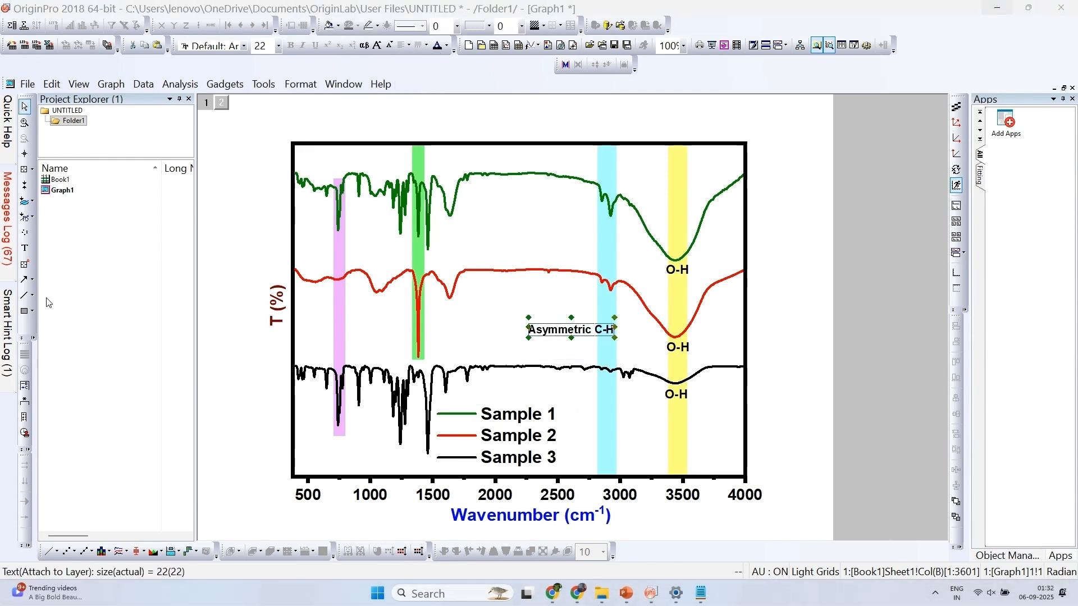
# Draw a short arrow pointing down-left from the Sample 3 curve at the cyan band and set its line width to 1.5.
pyautogui.click(33, 279)
pyautogui.click(62, 281)
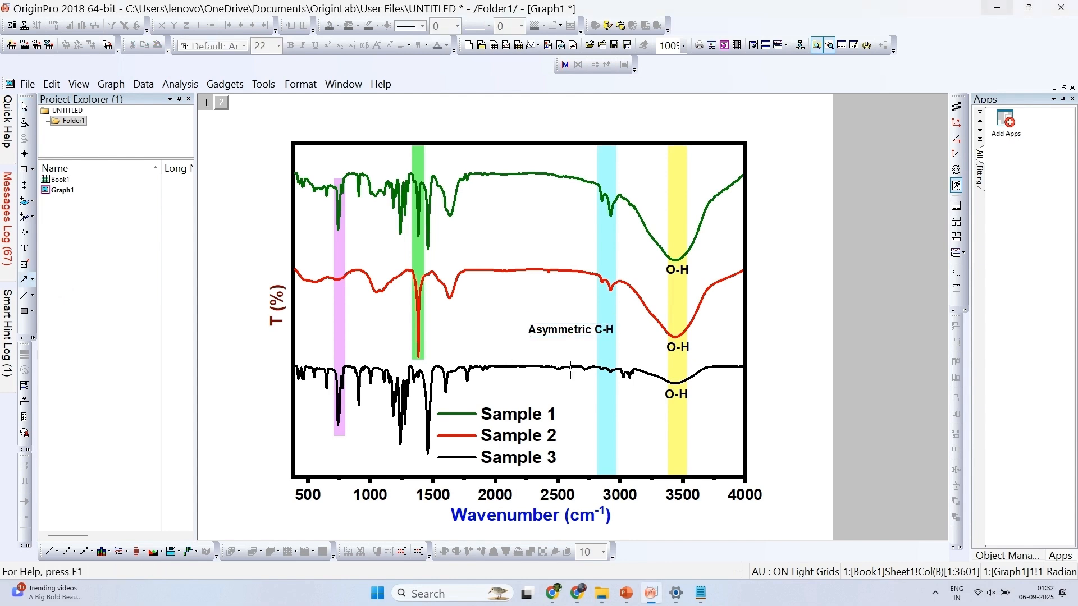
pyautogui.moveTo(599, 373); pyautogui.dragTo(593, 381)
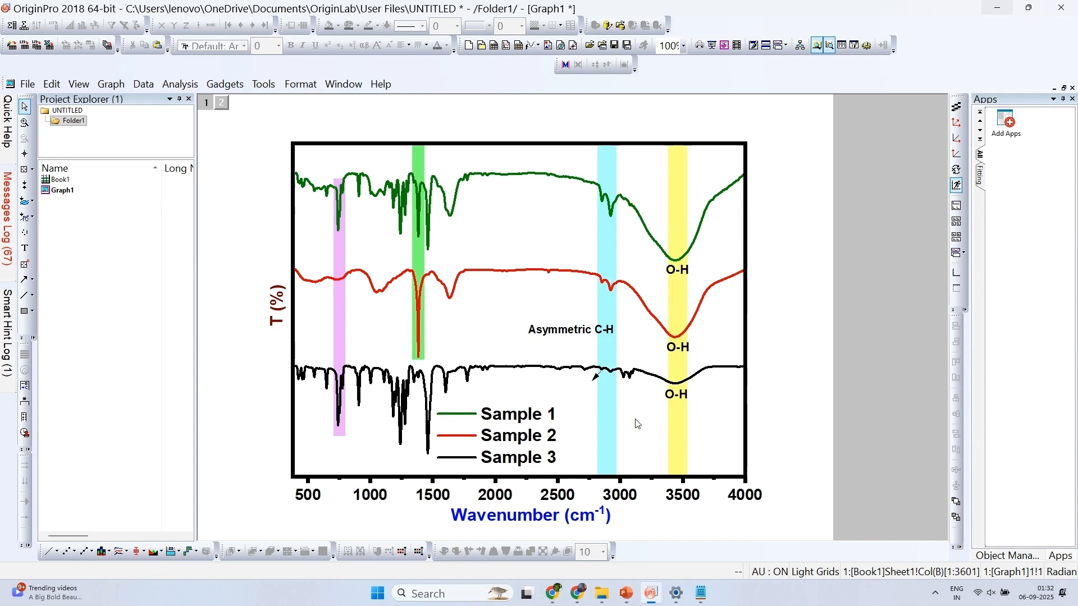
pyautogui.click(596, 382)
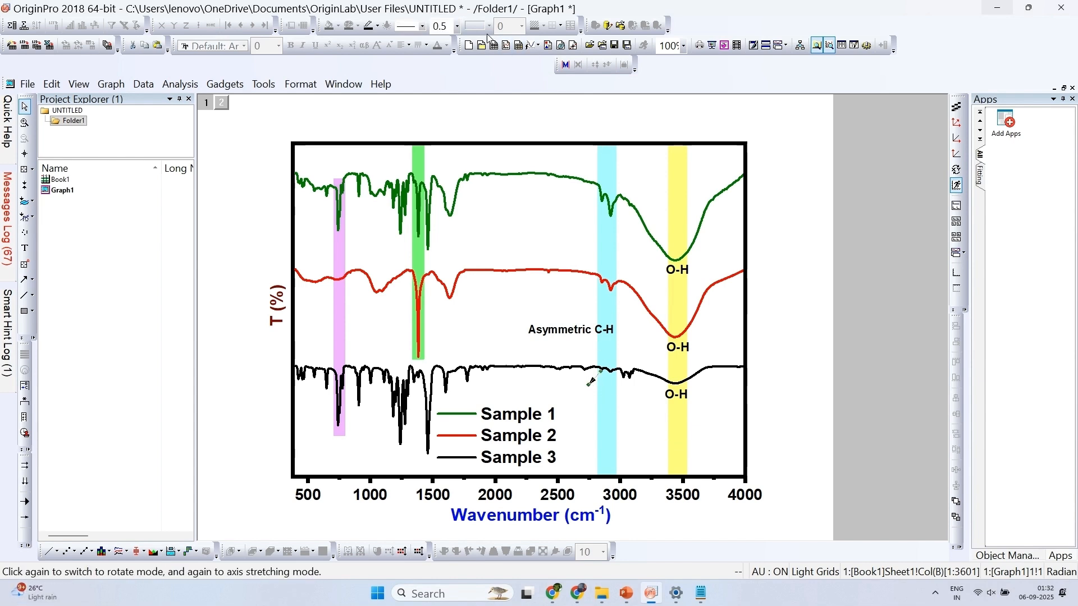
pyautogui.click(457, 26)
pyautogui.click(449, 87)
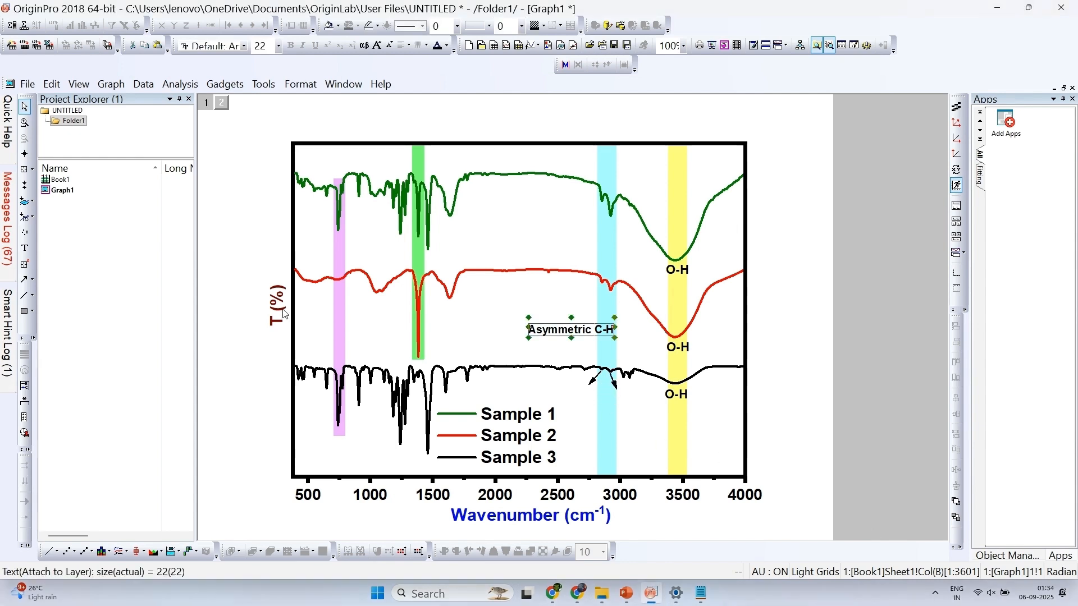
pyautogui.click(282, 316)
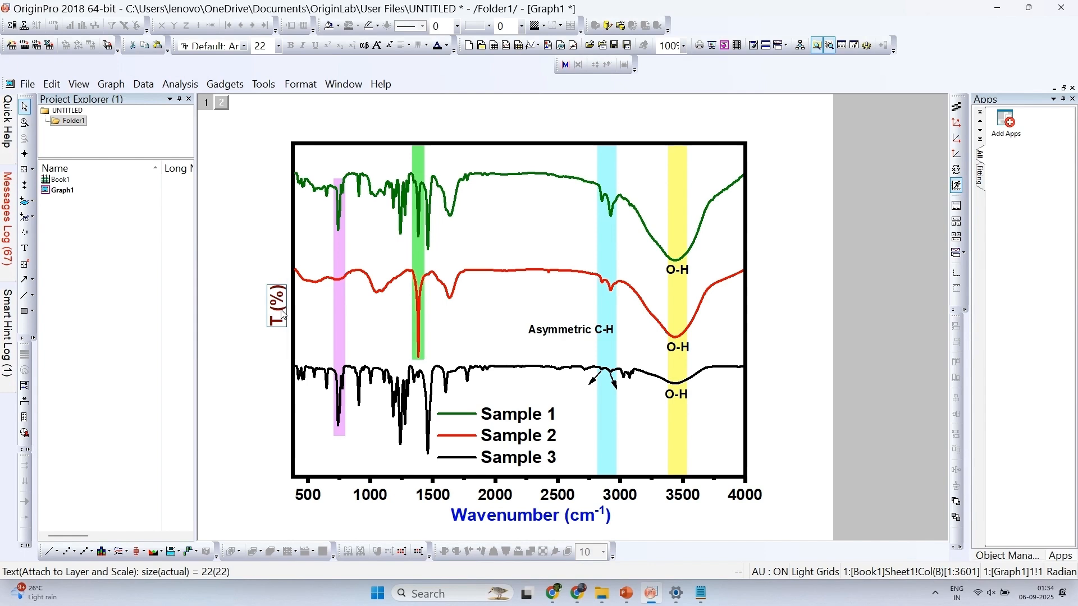
pyautogui.click(595, 332)
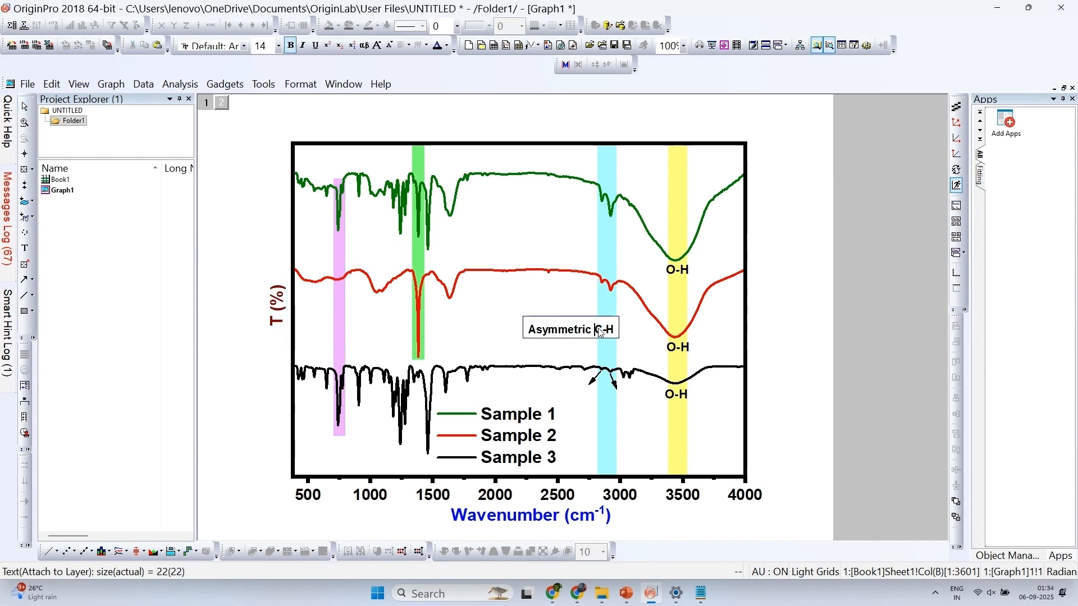
# Place copies of the down-left arrow at the smaller Sample 2 and Sample 1 peaks in the cyan band.
pyautogui.click(596, 381)
pyautogui.moveTo(596, 379); pyautogui.dragTo(592, 294)
pyautogui.hotkey('ctrl', 'v')
pyautogui.moveTo(605, 391); pyautogui.dragTo(611, 324)
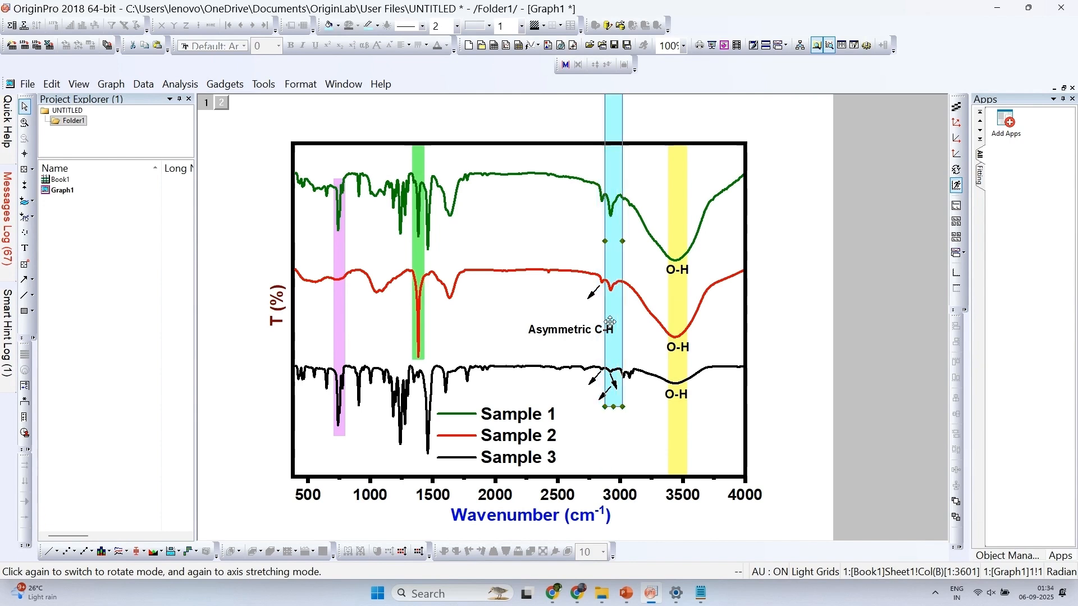
pyautogui.hotkey('ctrl', 'z')
pyautogui.click(608, 398)
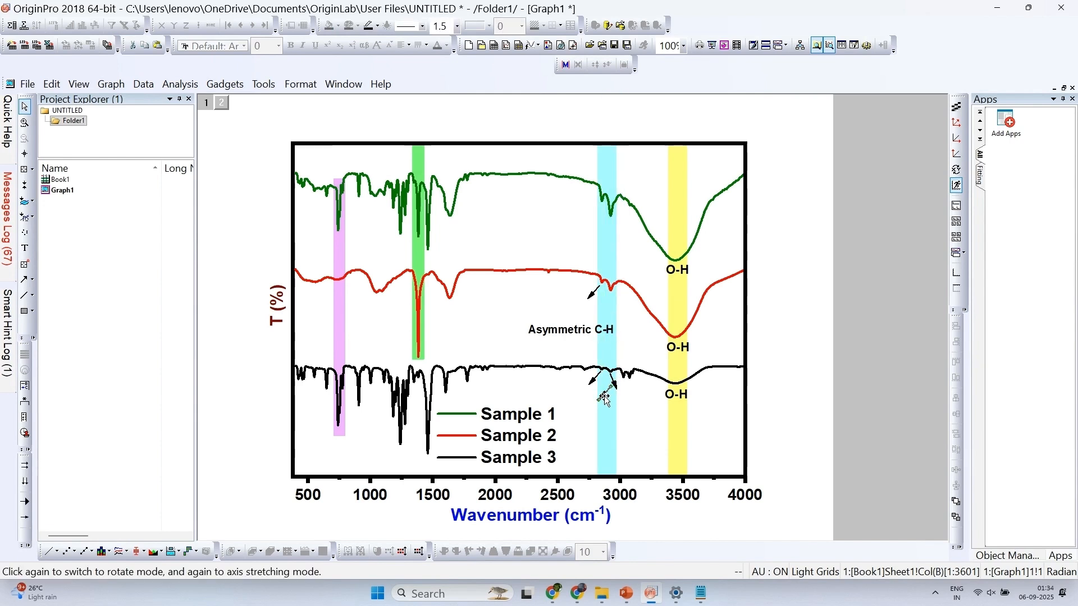
pyautogui.moveTo(593, 213); pyautogui.dragTo(593, 213)
pyautogui.click(593, 300)
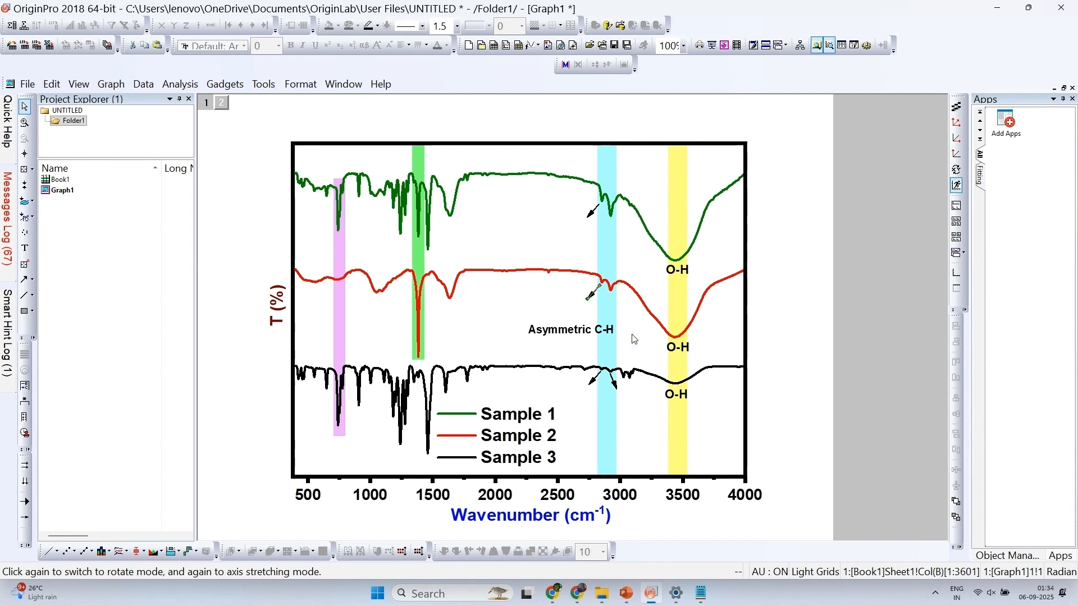
# Copy the down-right arrow to the larger Sample 2 and Sample 1 peaks in the cyan band.
pyautogui.click(615, 384)
pyautogui.moveTo(616, 384); pyautogui.dragTo(621, 399)
pyautogui.moveTo(618, 305); pyautogui.dragTo(616, 306)
pyautogui.hotkey('ctrl', 'v')
pyautogui.moveTo(626, 407); pyautogui.dragTo(615, 230)
# Paste a copy of the vertical axis title T (%) into the plot area between the Sample 2 and Sample 3 curves.
pyautogui.click(284, 313)
pyautogui.click(474, 335)
pyautogui.hotkey('ctrl', 'v')
pyautogui.click(560, 330)
pyautogui.doubleClick(562, 331)
pyautogui.hotkey('ctrl', 'c')
pyautogui.click(481, 354)
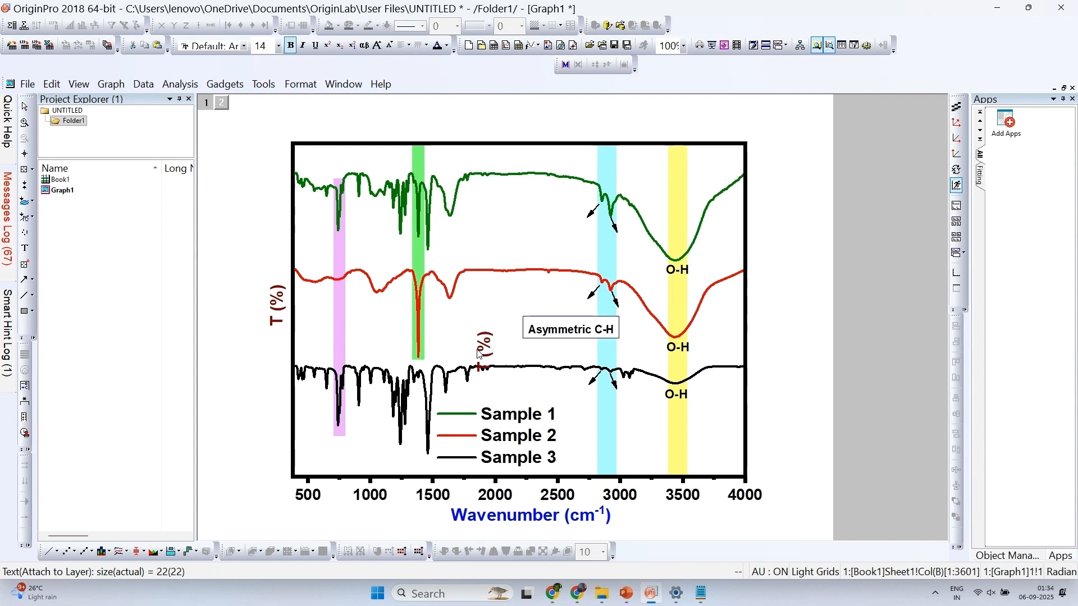
pyautogui.hotkey('ctrl', 'v')
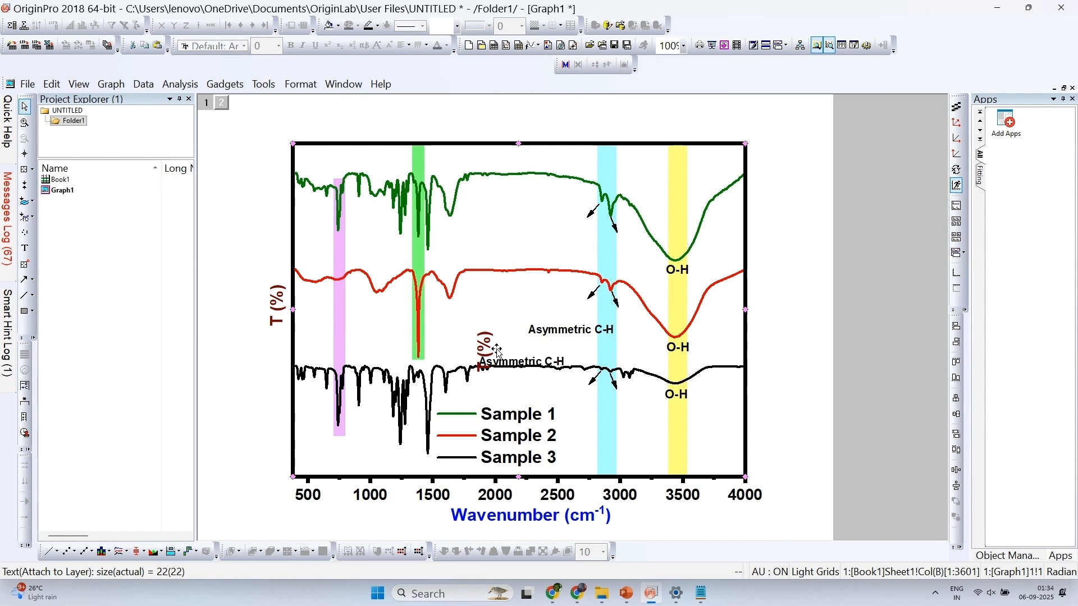
pyautogui.click(498, 351)
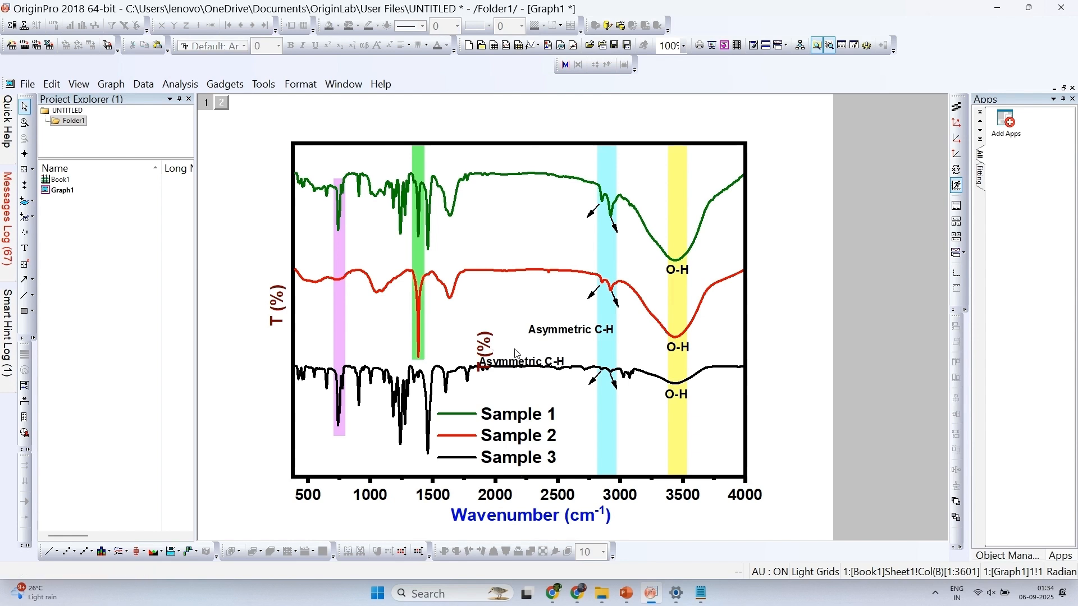
pyautogui.click(512, 360)
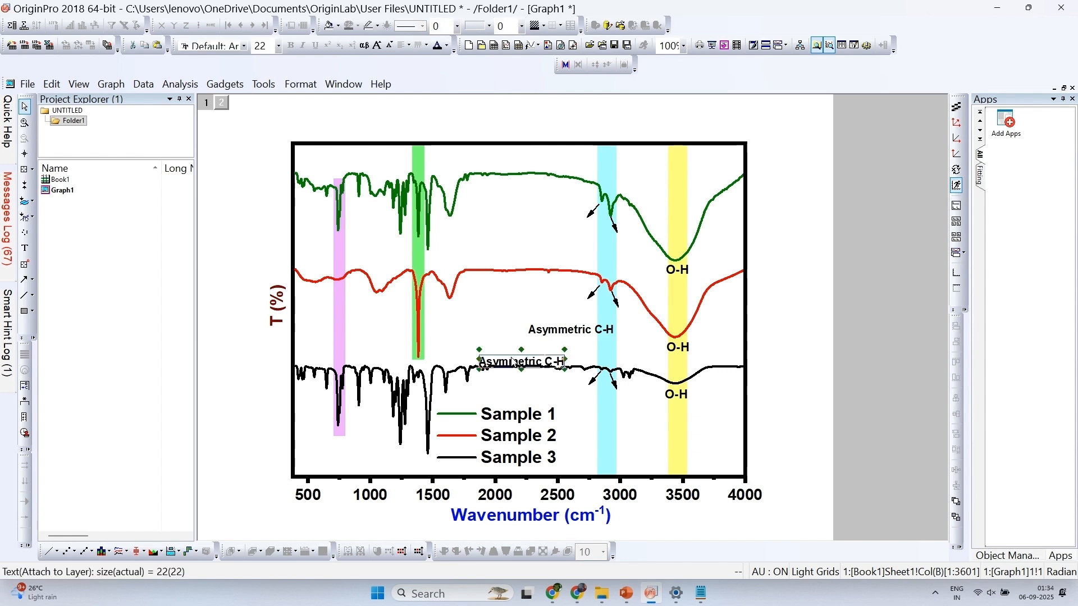
pyautogui.press('Delete')
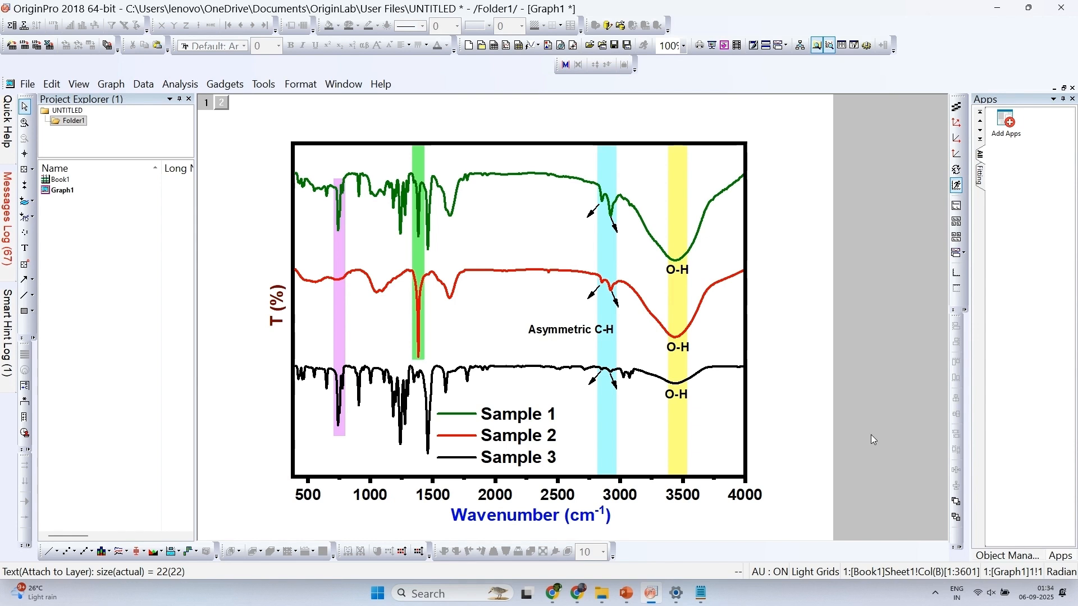
# Copy the rotated vertical axis title, replace its text with "Asymmetric C-H", and place it vertically below the Sample 3 down-right arrow.
pyautogui.click(283, 306)
pyautogui.doubleClick(567, 331)
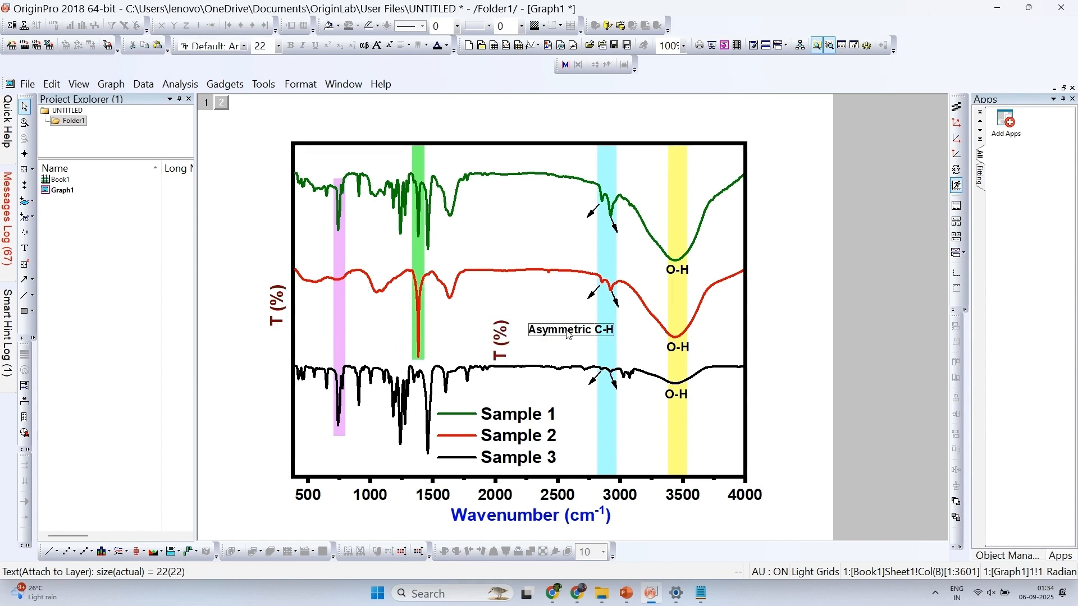
pyautogui.click(498, 353)
pyautogui.hotkey('ctrl', 'a')
pyautogui.hotkey('ctrl', 'v')
pyautogui.click(497, 307)
pyautogui.moveTo(507, 343); pyautogui.dragTo(627, 424)
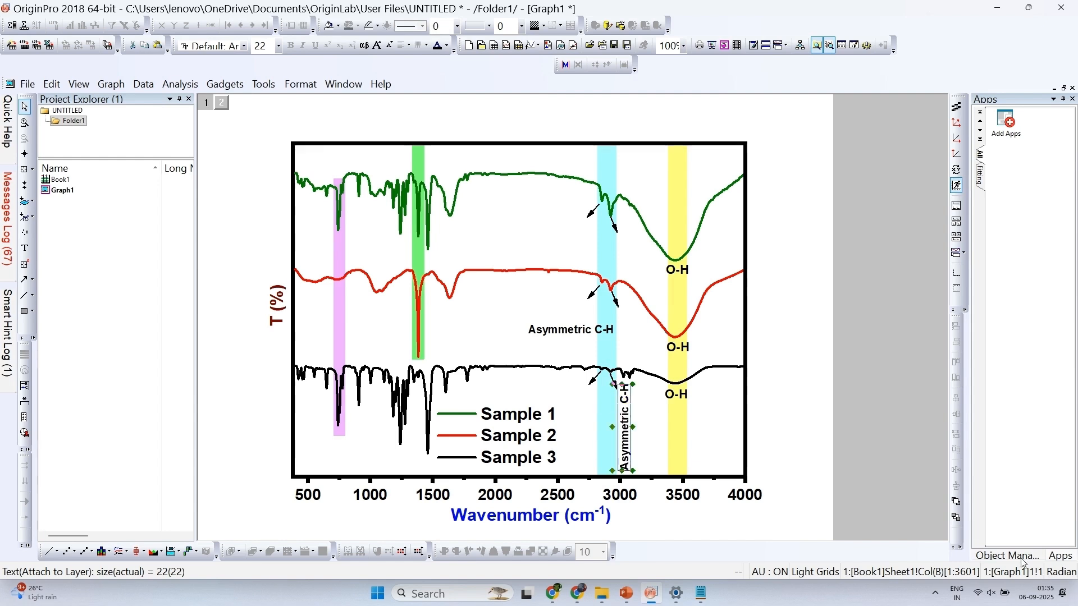
# Colour the vertical Asymmetric C-H label at Sample 3 dark blue.
pyautogui.doubleClick(623, 426)
pyautogui.click(447, 47)
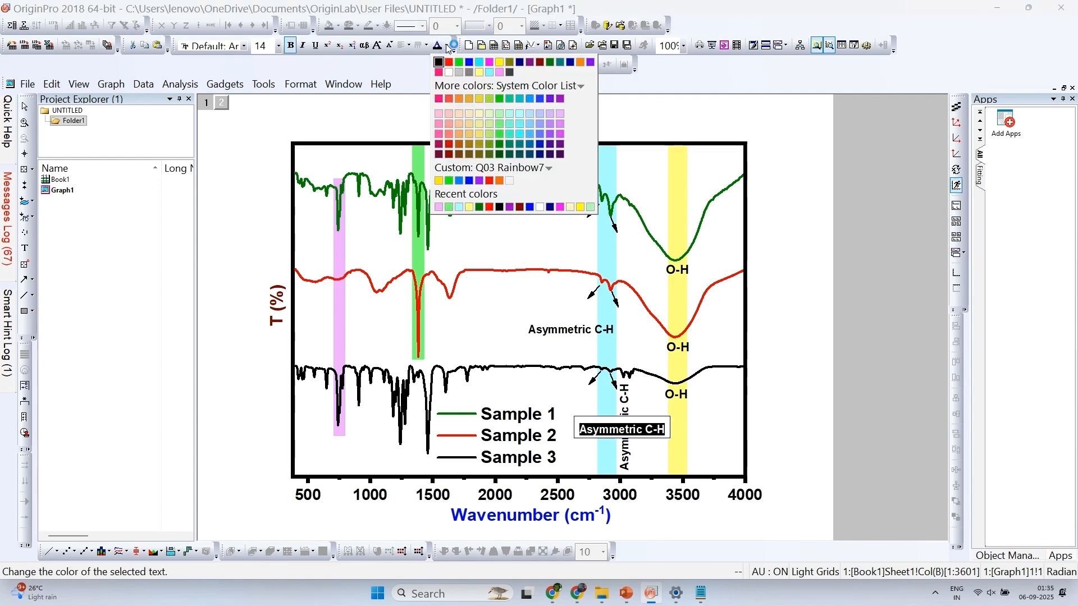
pyautogui.click(549, 207)
pyautogui.click(764, 354)
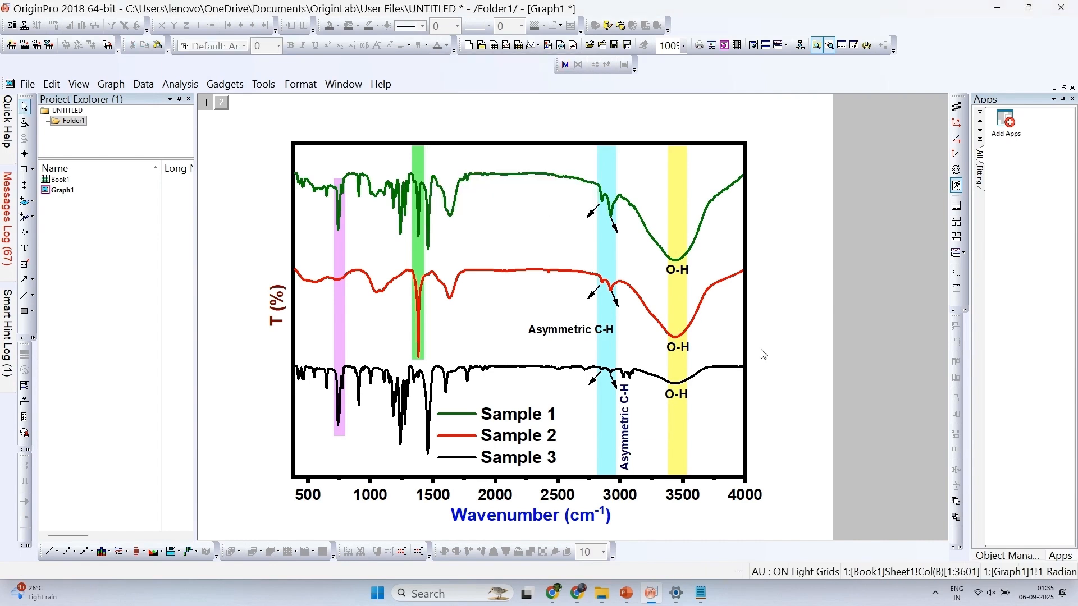
# Place a copy of the vertical label below the Sample 3 down-left arrow and change its text to "Symmetric C-H".
pyautogui.click(628, 436)
pyautogui.moveTo(629, 436); pyautogui.dragTo(590, 403)
pyautogui.doubleClick(588, 430)
pyautogui.click(553, 434)
pyautogui.press('BackSpace')
pyautogui.press('Delete')
pyautogui.write('Symmetric C-H')
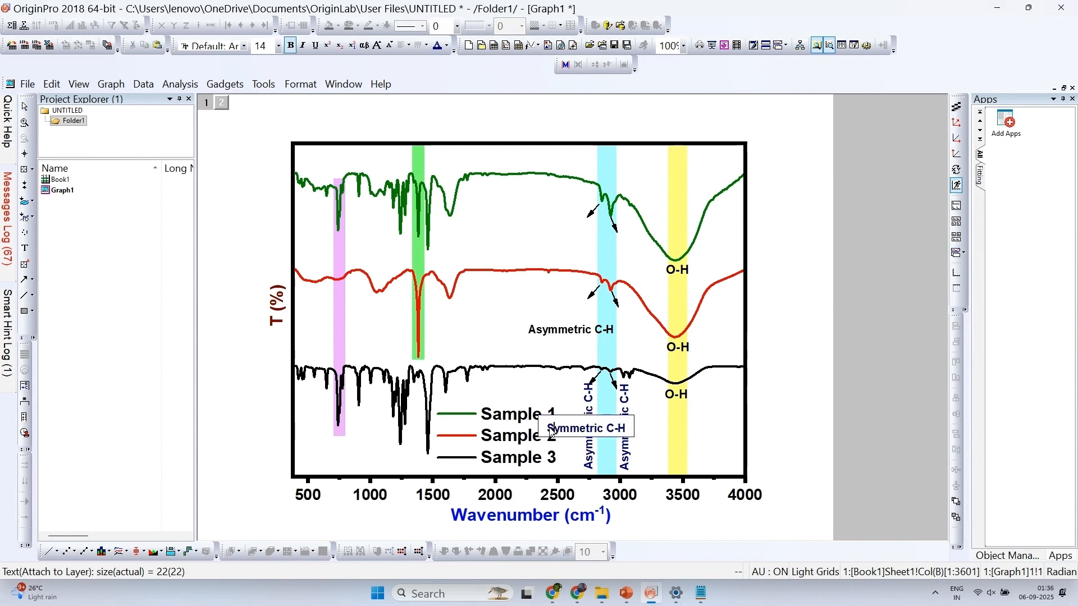
pyautogui.click(793, 419)
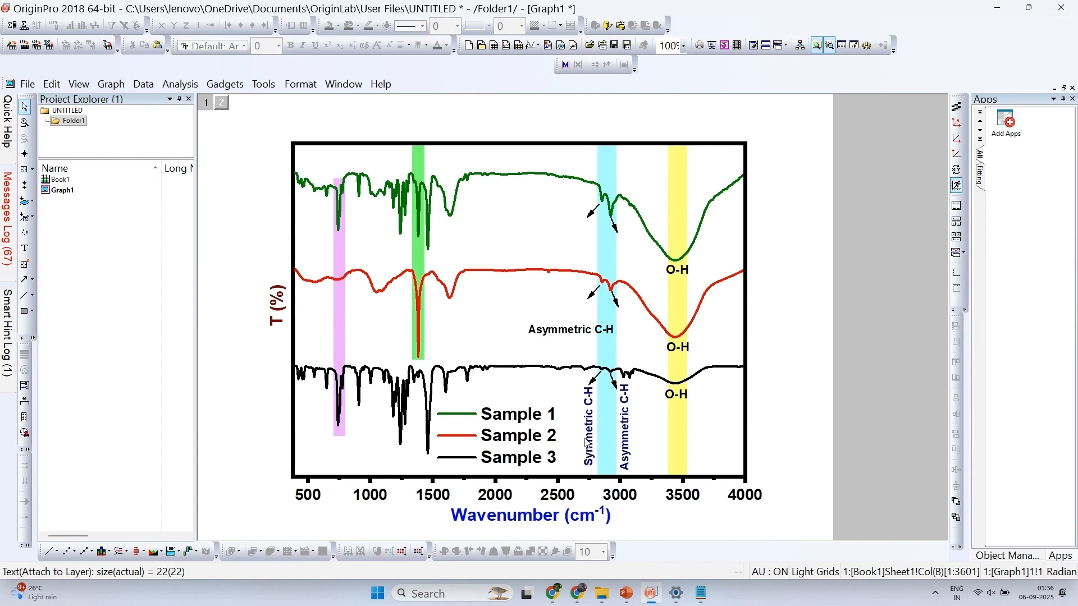
# Shift the horizontal Asymmetric C-H label aside and paste a horizontal Symmetric C-H label near the Sample 2 down-left arrow.
pyautogui.click(558, 336)
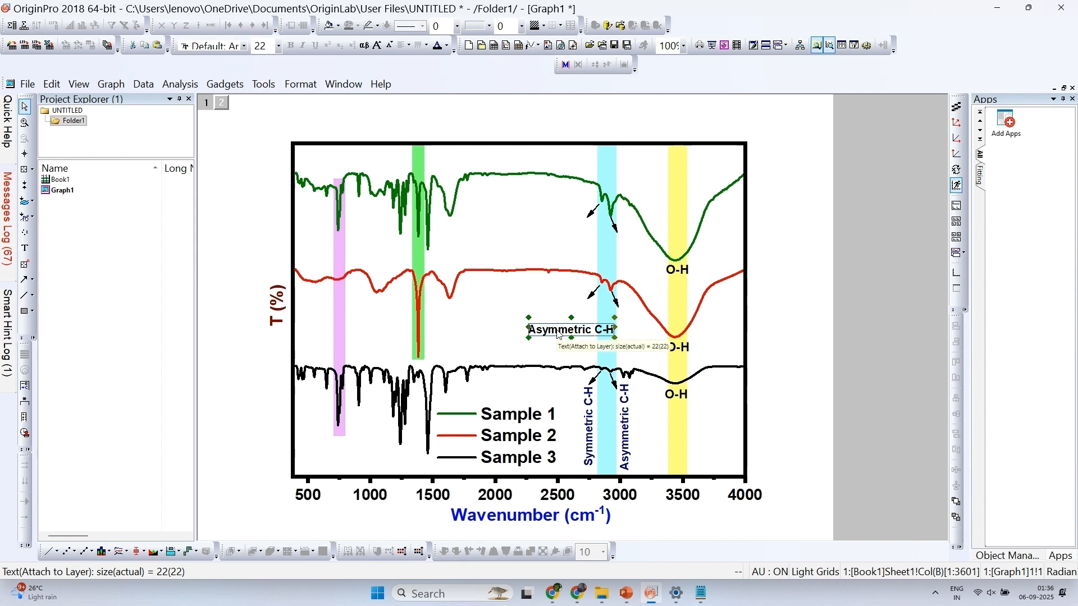
pyautogui.doubleClick(591, 434)
pyautogui.hotkey('ctrl', 'c')
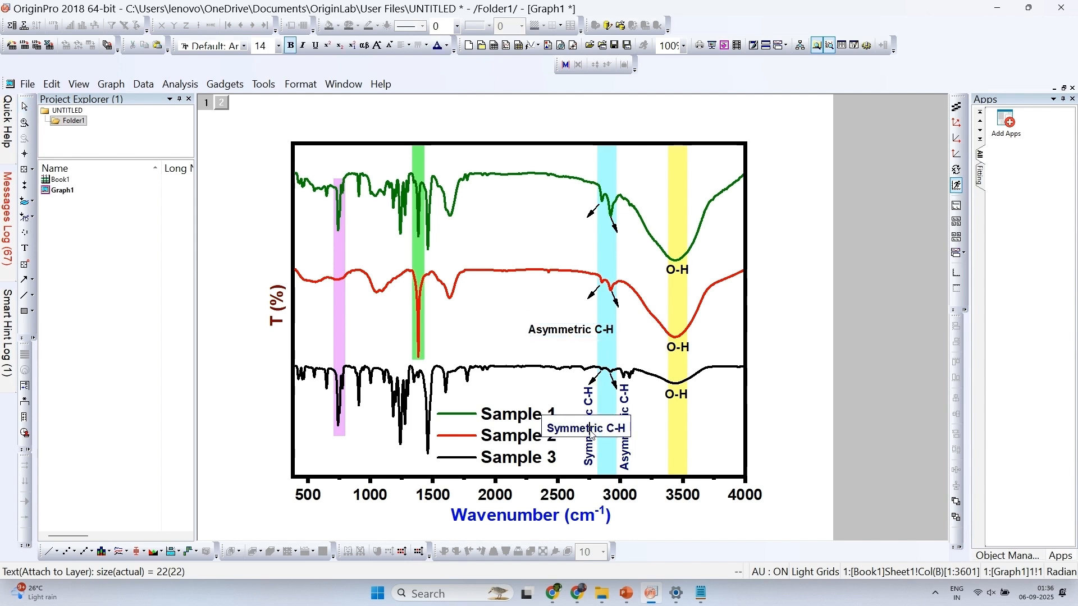
pyautogui.click(560, 336)
pyautogui.moveTo(560, 336); pyautogui.dragTo(614, 315)
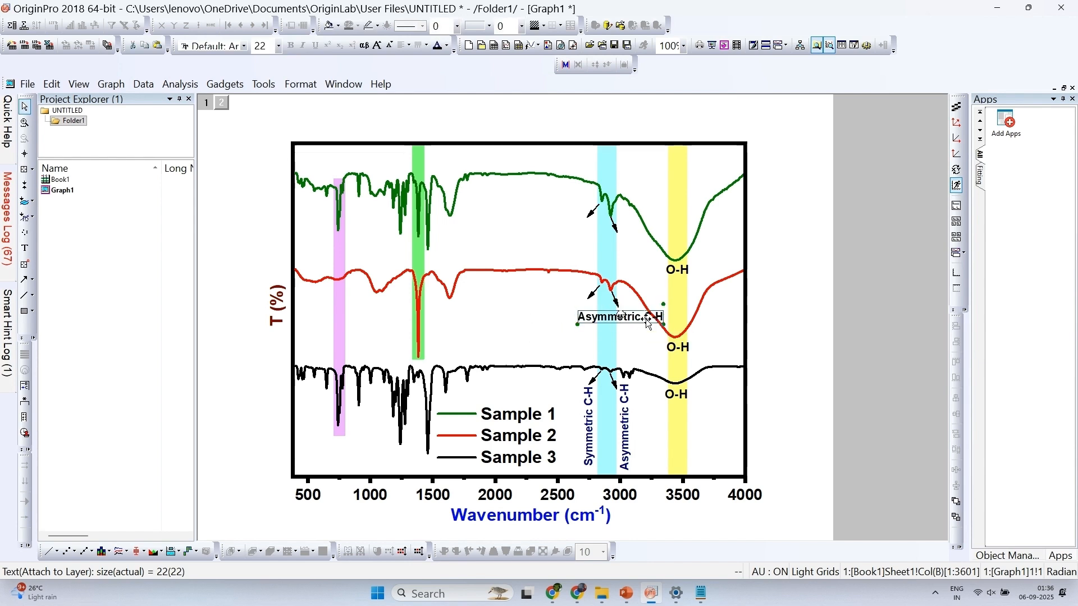
pyautogui.click(543, 330)
pyautogui.hotkey('ctrl', 'v')
pyautogui.moveTo(589, 337); pyautogui.dragTo(573, 307)
# Split the horizontal Symmetric C-H label into two lines, with C-H placed beneath Symmetric, by the Sample 2 down-left arrow.
pyautogui.doubleClick(555, 305)
pyautogui.click(551, 338)
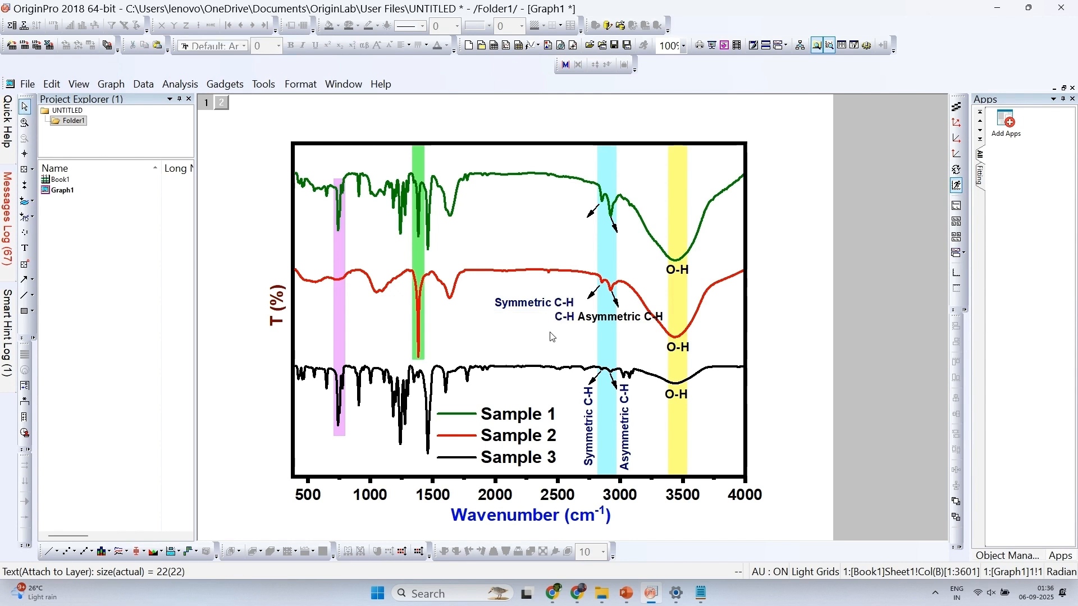
pyautogui.click(563, 305)
pyautogui.moveTo(558, 304); pyautogui.dragTo(574, 306)
pyautogui.press('BackSpace')
pyautogui.click(567, 324)
pyautogui.click(567, 324)
pyautogui.moveTo(567, 325)
pyautogui.mouseDown()
pyautogui.moveTo(571, 350)
pyautogui.moveTo(544, 342)
pyautogui.moveTo(564, 319)
pyautogui.mouseUp()
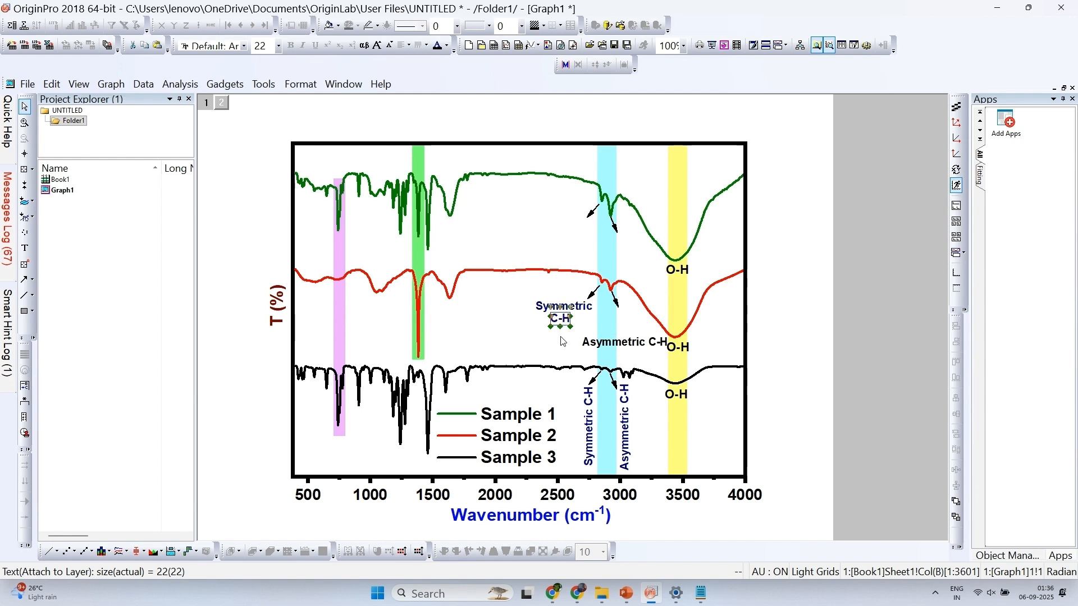
pyautogui.click(556, 346)
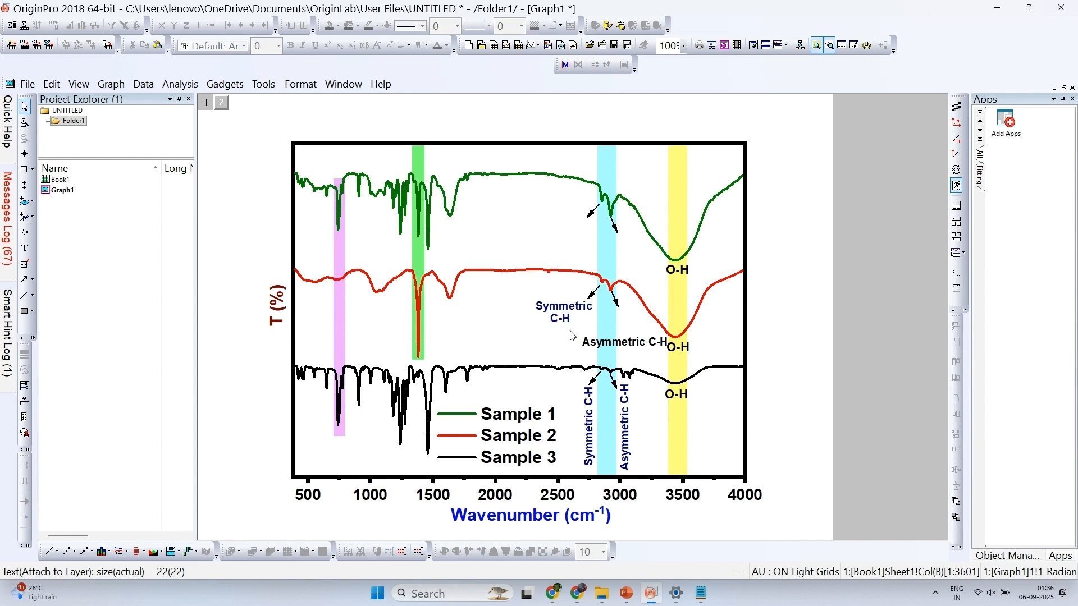
# Try shortening the horizontal Asymmetric C-H label to "Asymmetric" and placing it below the Sample 2 down-right arrow.
pyautogui.click(626, 344)
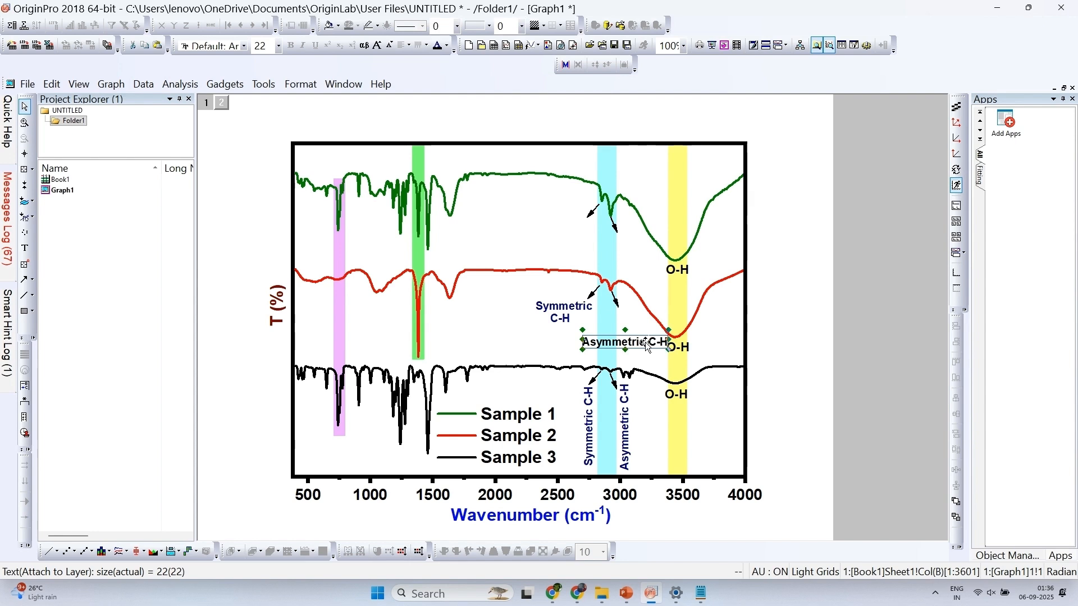
pyautogui.doubleClick(647, 343)
pyautogui.moveTo(647, 343); pyautogui.dragTo(673, 344)
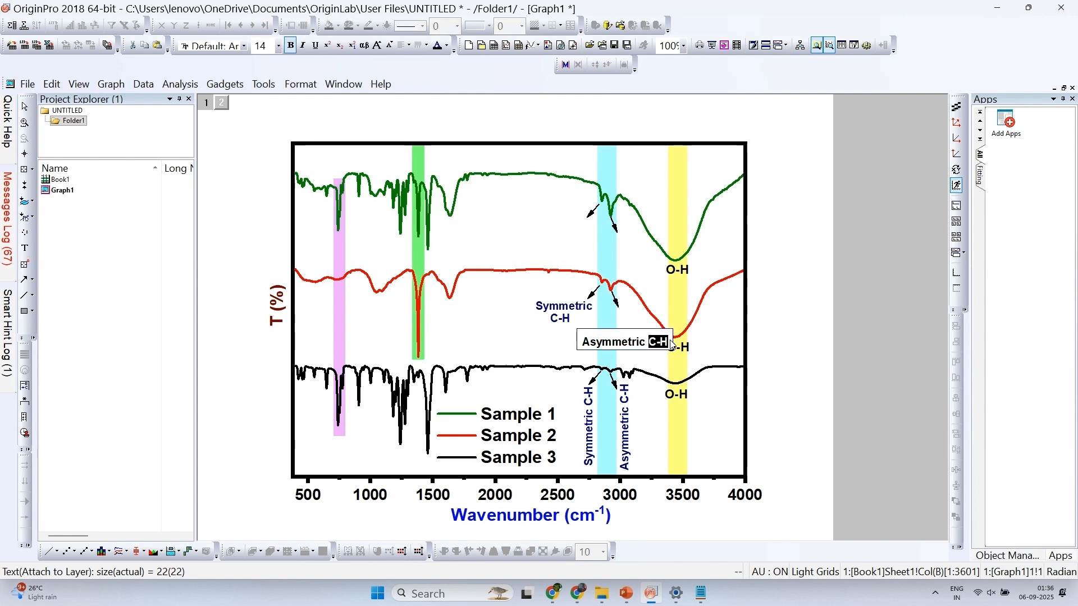
pyautogui.press('Delete')
pyautogui.press('Escape')
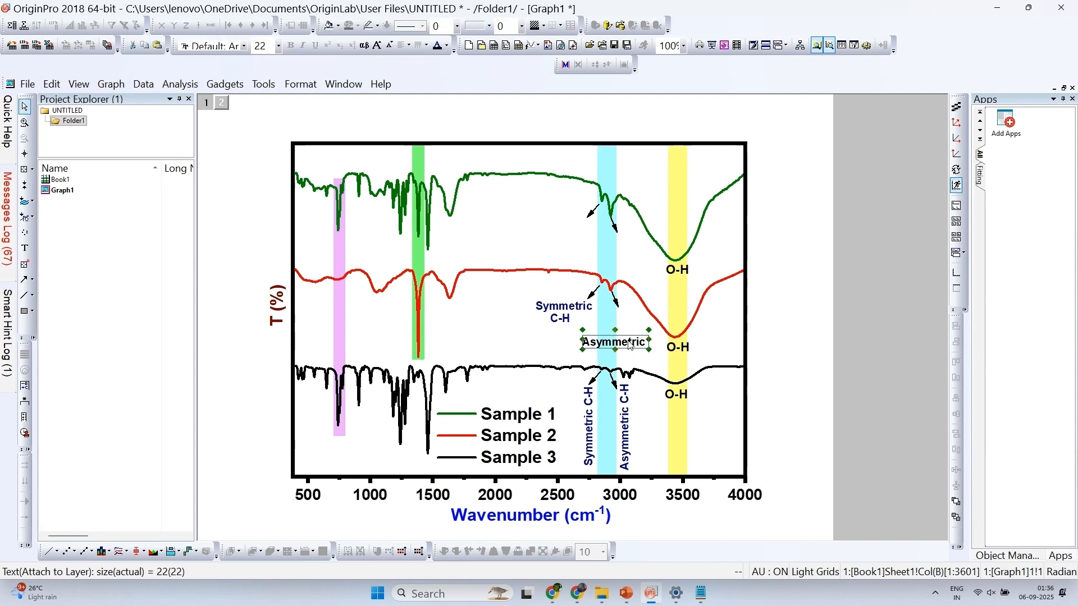
pyautogui.moveTo(620, 336); pyautogui.dragTo(624, 311)
pyautogui.click(639, 345)
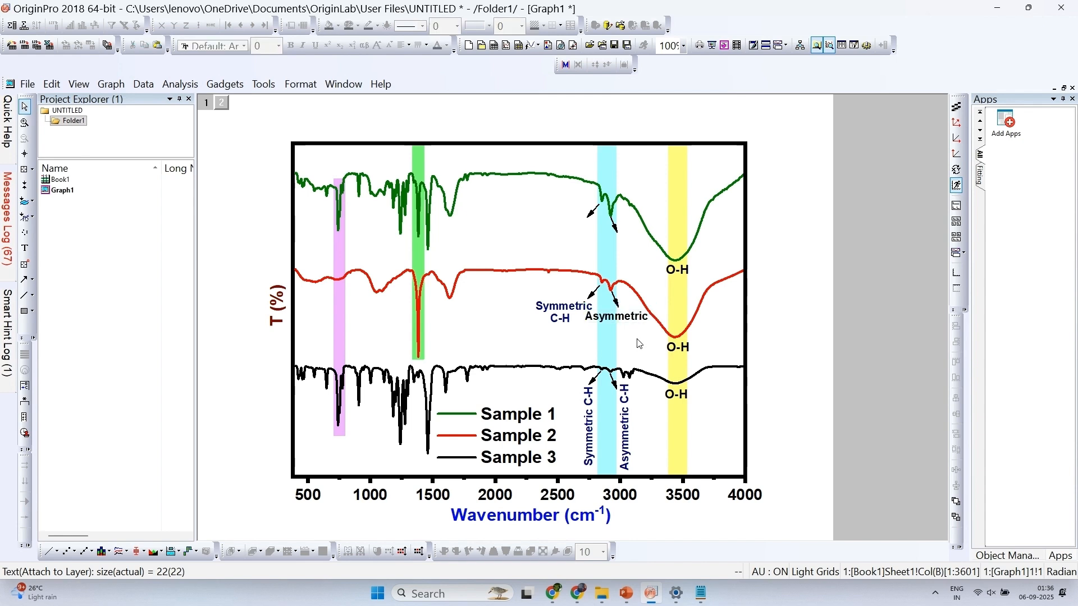
pyautogui.hotkey('ctrl', 'z')
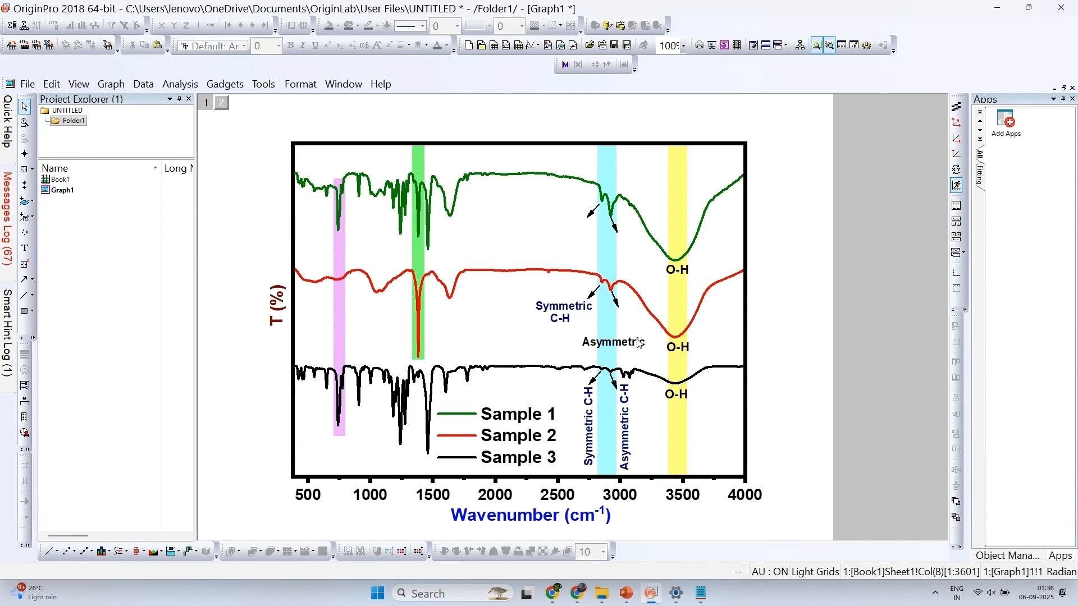
# Delete the horizontal Asymmetric label and place a vertical two-line copy of the dark blue Asymmetric C-H label beside the Sample 2 down-right arrow.
pyautogui.click(632, 348)
pyautogui.press('Delete')
pyautogui.click(625, 416)
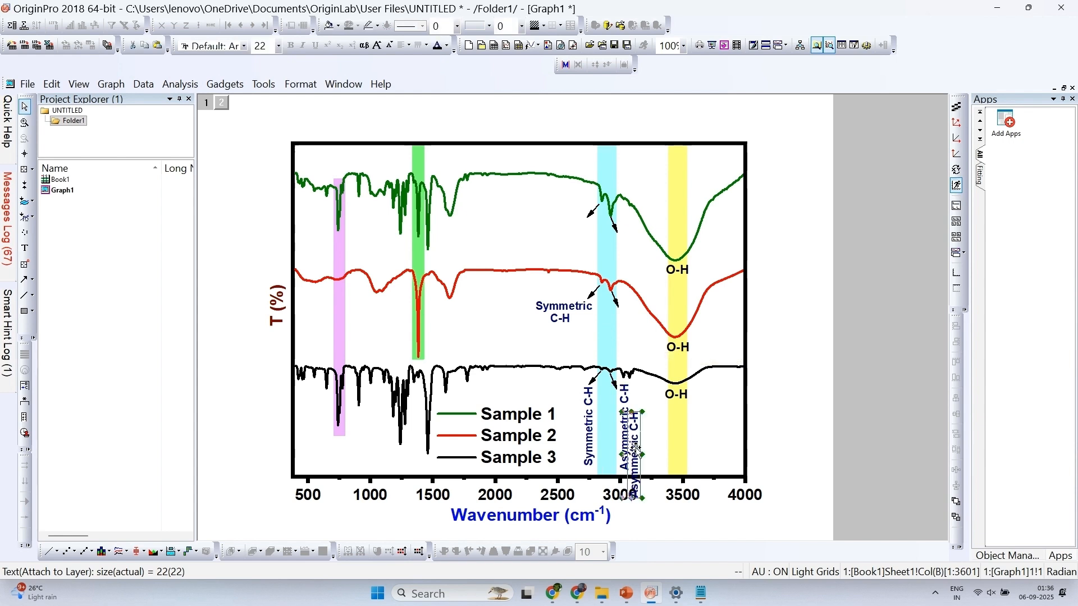
pyautogui.moveTo(624, 443); pyautogui.dragTo(625, 327)
pyautogui.click(641, 336)
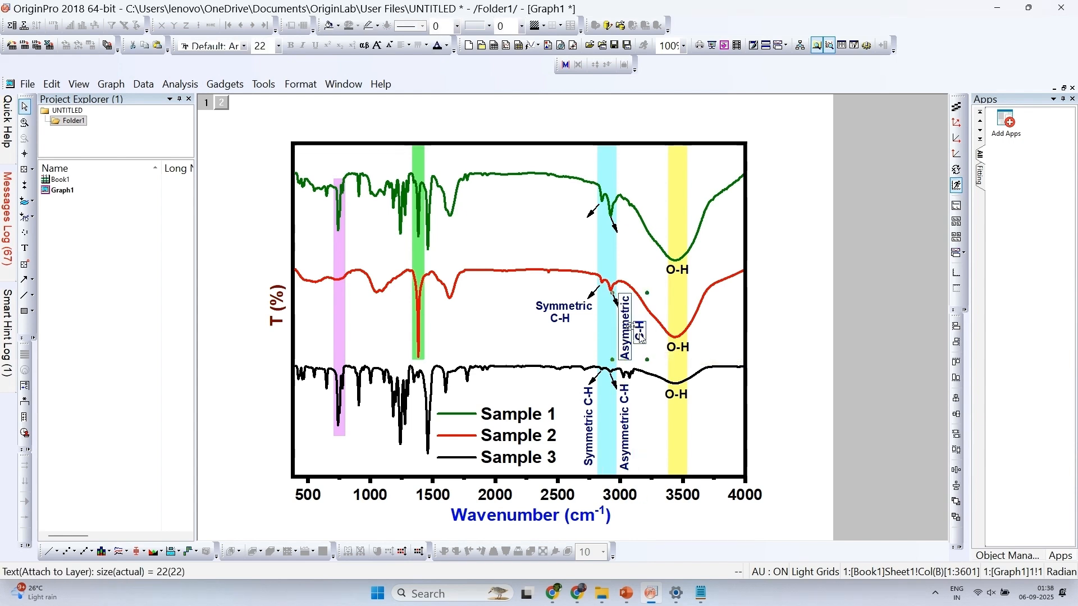
# Copy the two-line Asymmetric C-H and Symmetric C-H labels from Sample 2 to the matching Sample 1 arrows.
pyautogui.hotkey('ctrl', 'v')
pyautogui.moveTo(625, 316); pyautogui.dragTo(626, 234)
pyautogui.moveTo(648, 279); pyautogui.dragTo(637, 246)
pyautogui.click(569, 315)
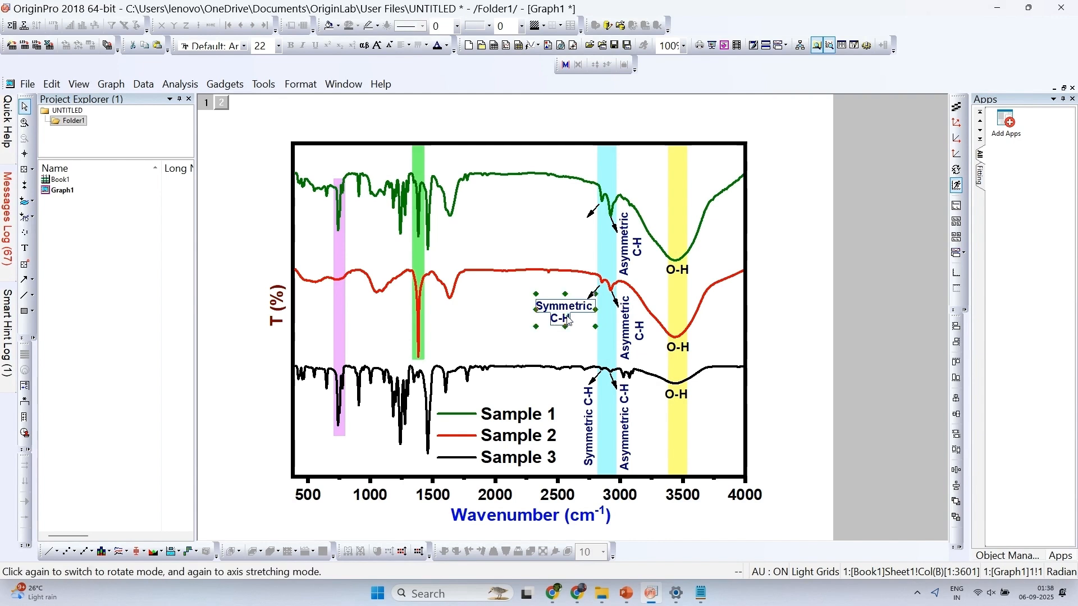
pyautogui.moveTo(568, 318); pyautogui.dragTo(583, 234)
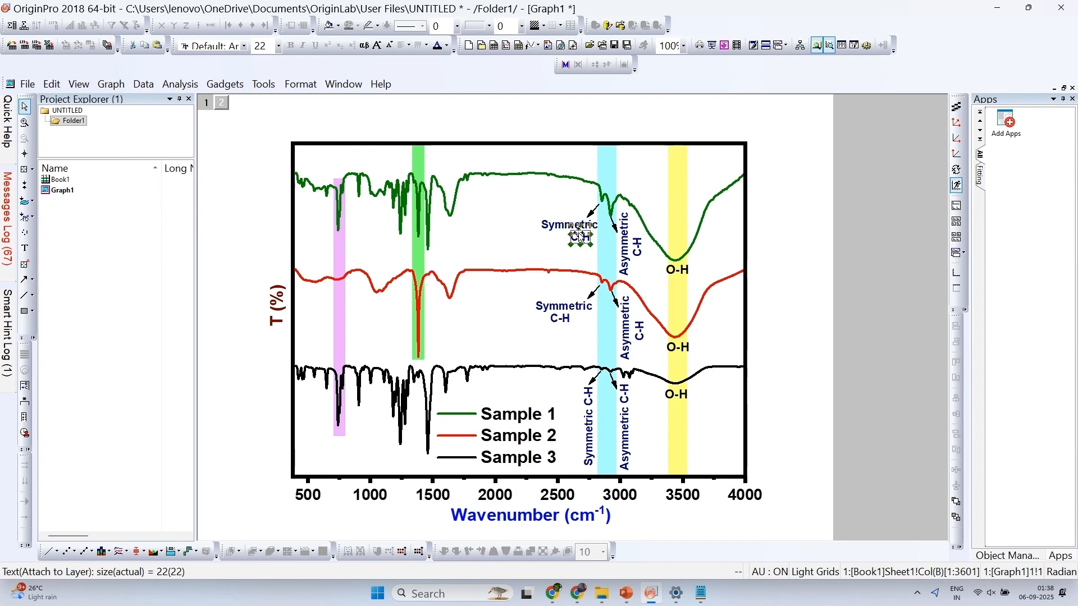
# Place copies of the green rectangle over the deep Sample 3 peak near 1450 and over the peaks near 1630.
pyautogui.click(420, 253)
pyautogui.click(420, 254)
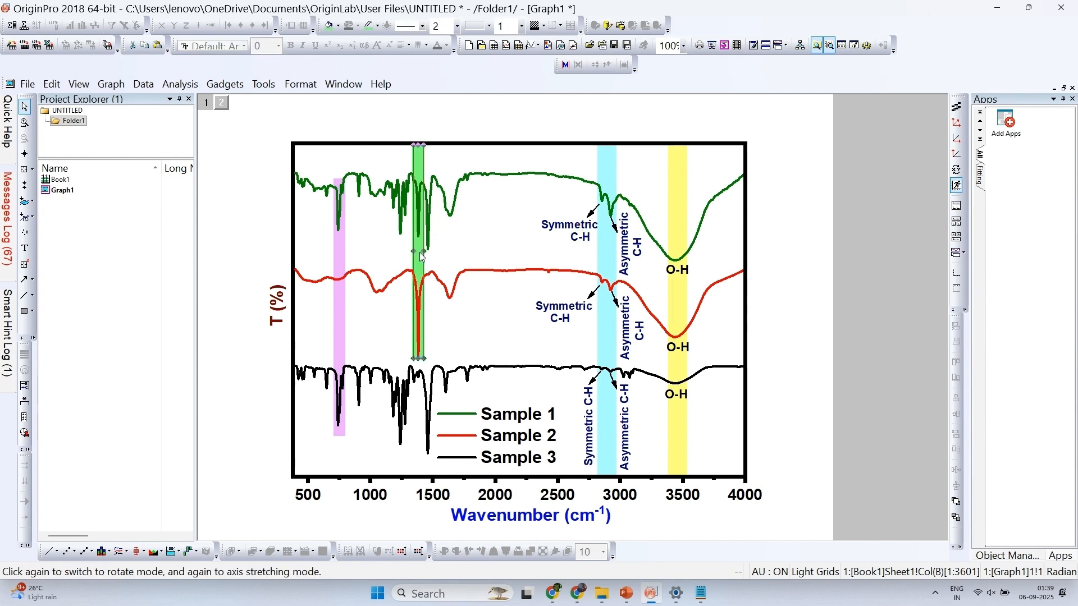
pyautogui.moveTo(422, 257); pyautogui.dragTo(447, 313)
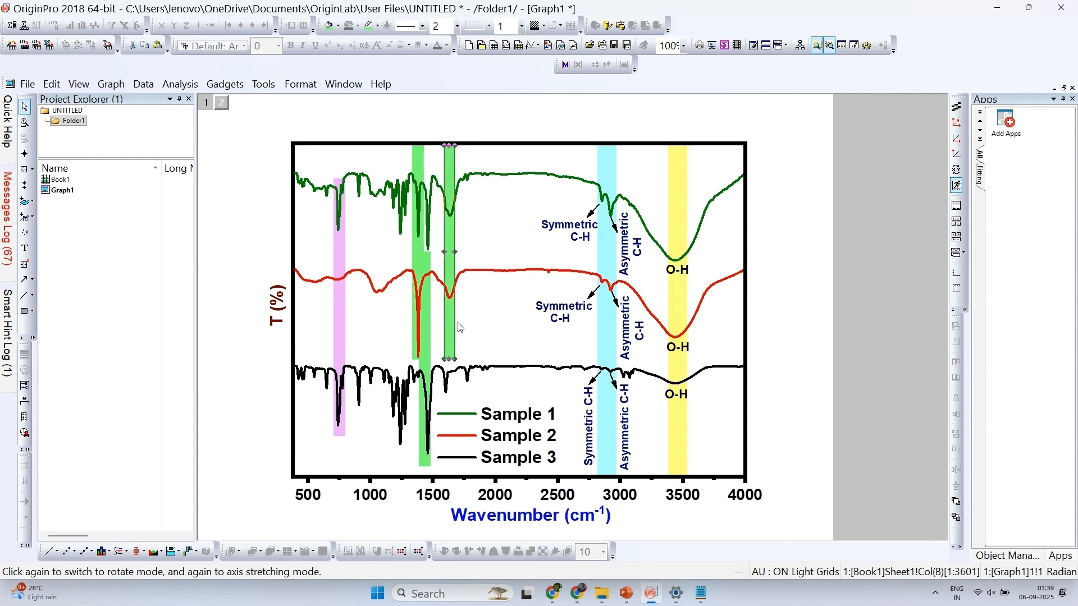
# Extend the green rectangle near 1630 down past the Sample 3 peak and nudge it horizontally to cover all three samples' peaks.
pyautogui.moveTo(451, 359); pyautogui.dragTo(445, 400)
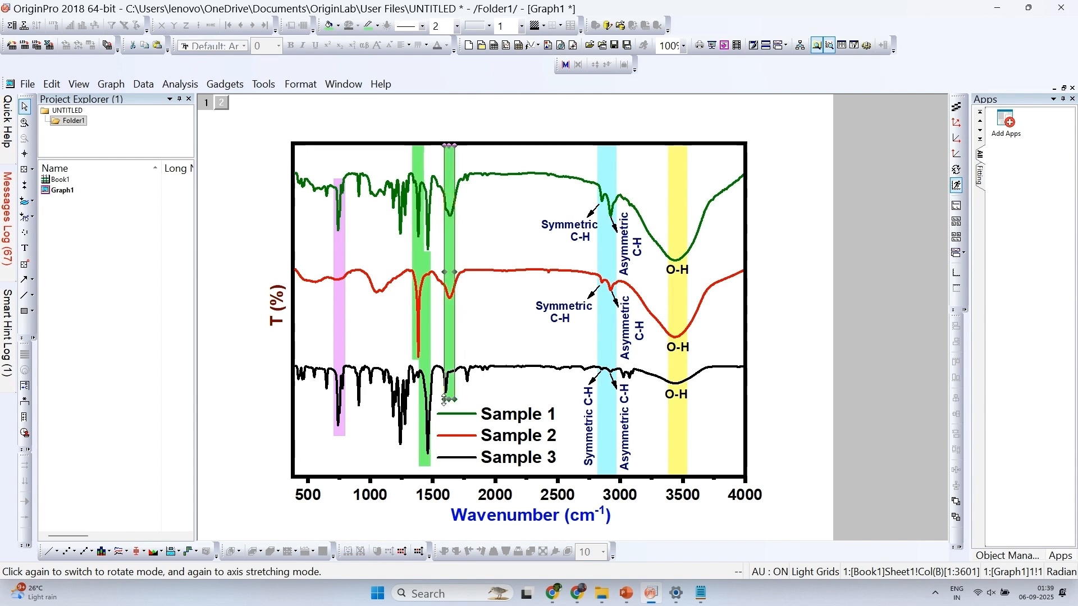
pyautogui.click(450, 257)
pyautogui.press('Left')
pyautogui.press('Left')
pyautogui.press('Left')
pyautogui.press('Left')
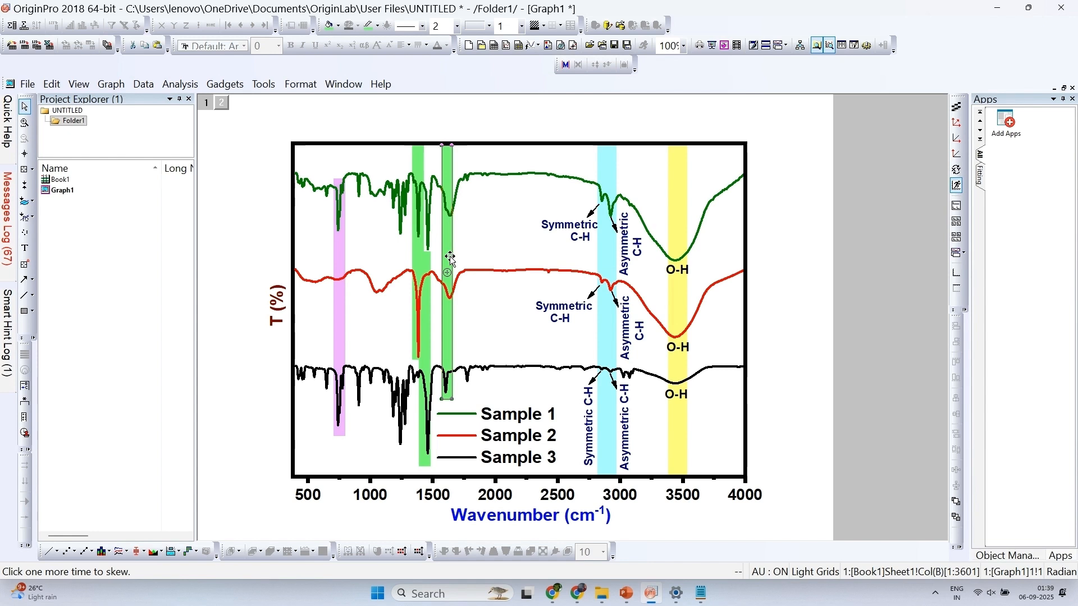
pyautogui.press('Right')
pyautogui.press('Right')
pyautogui.press('Escape')
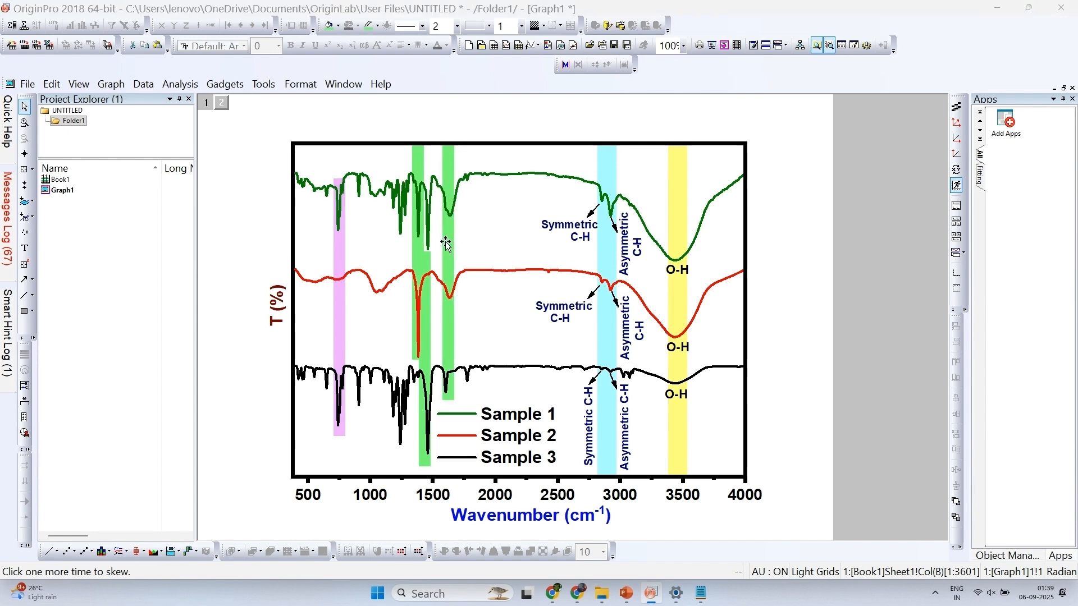
# Set both the fill and border colour of the rectangle near 1630 to pink #FFB3DD.
pyautogui.doubleClick(446, 243)
pyautogui.click(499, 80)
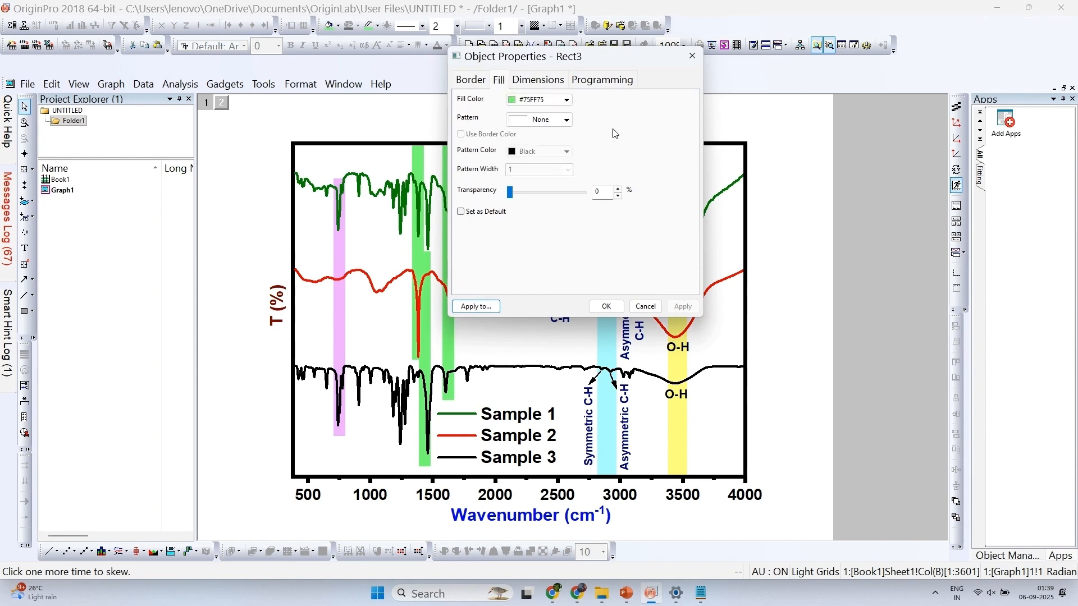
pyautogui.click(545, 101)
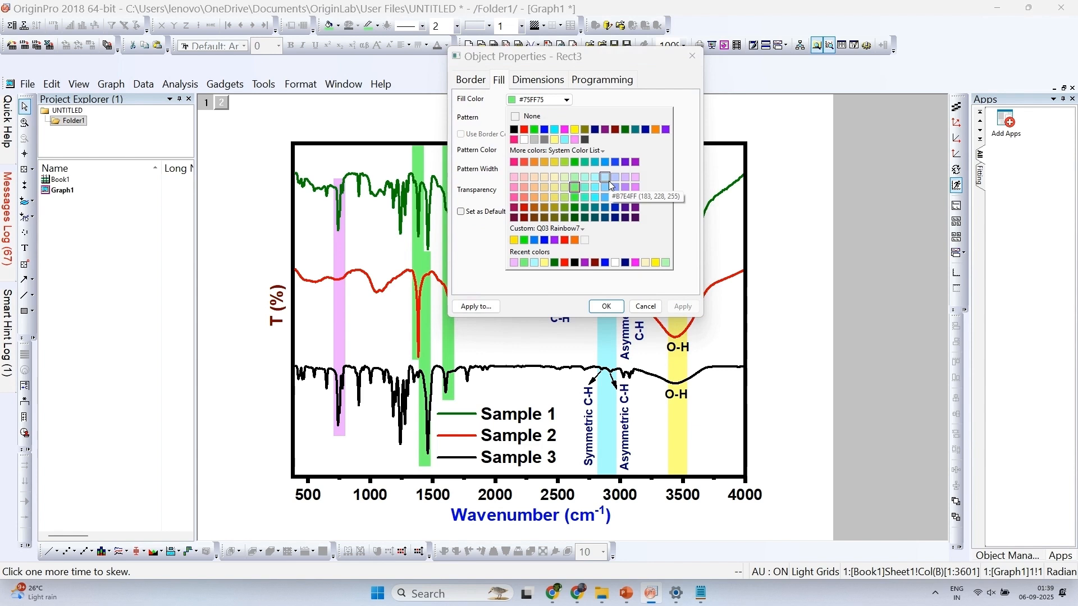
pyautogui.click(514, 186)
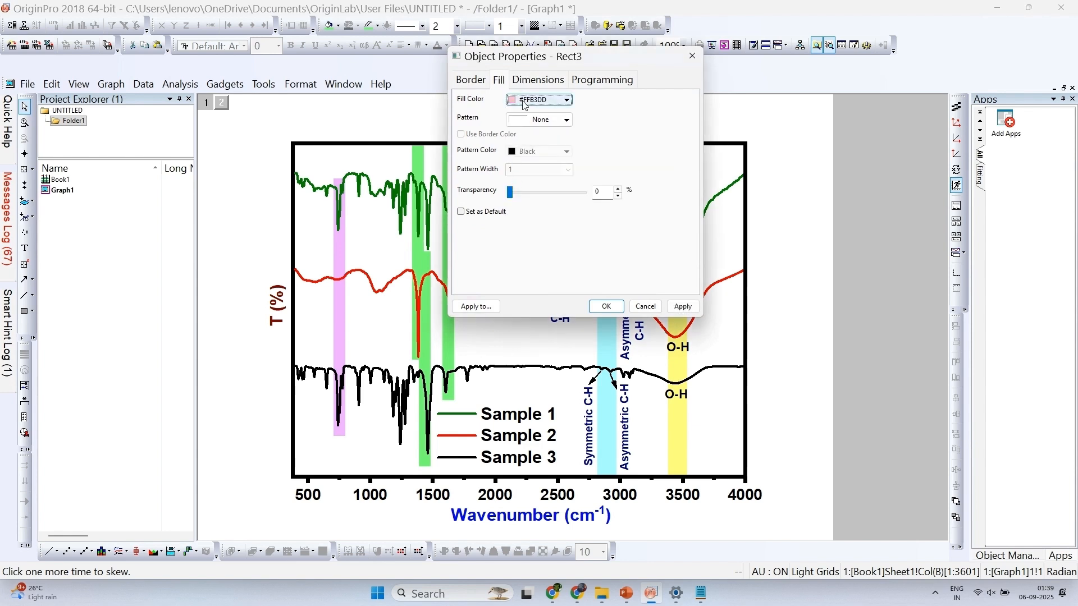
pyautogui.click(474, 81)
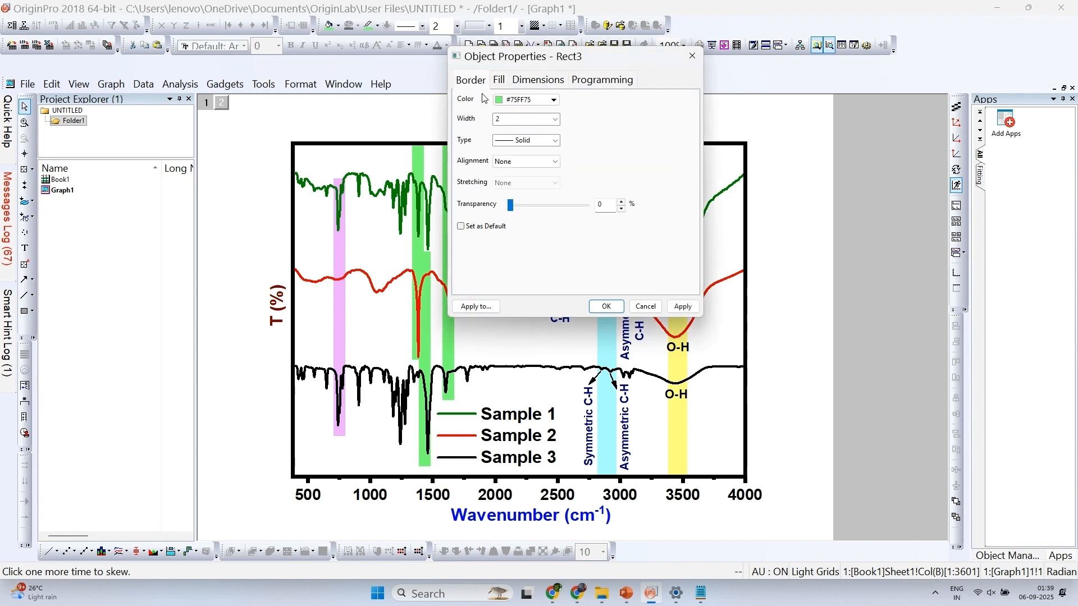
pyautogui.click(511, 101)
pyautogui.click(501, 178)
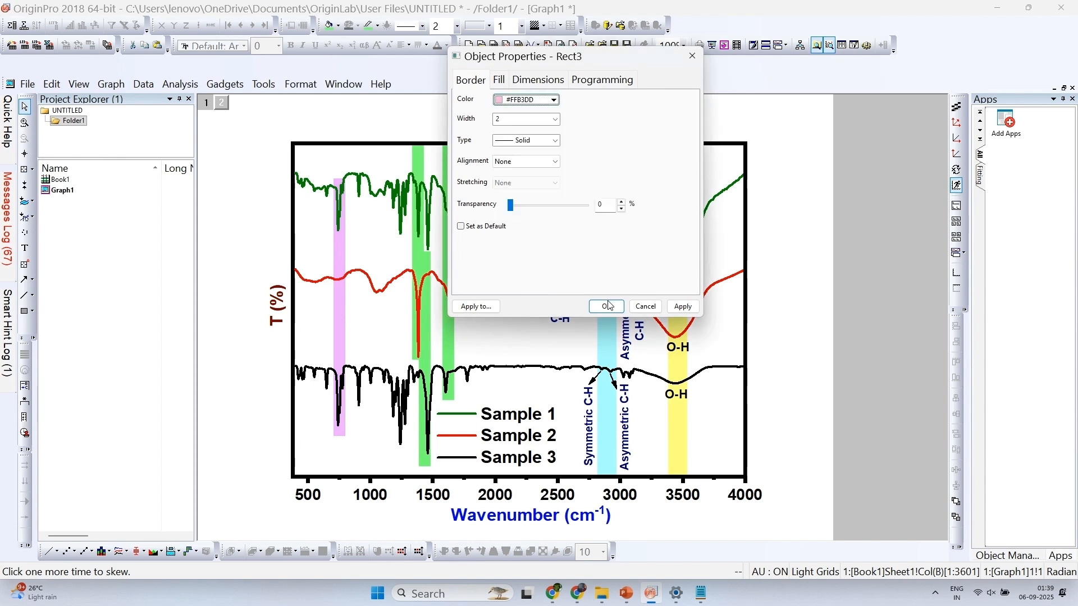
pyautogui.click(608, 306)
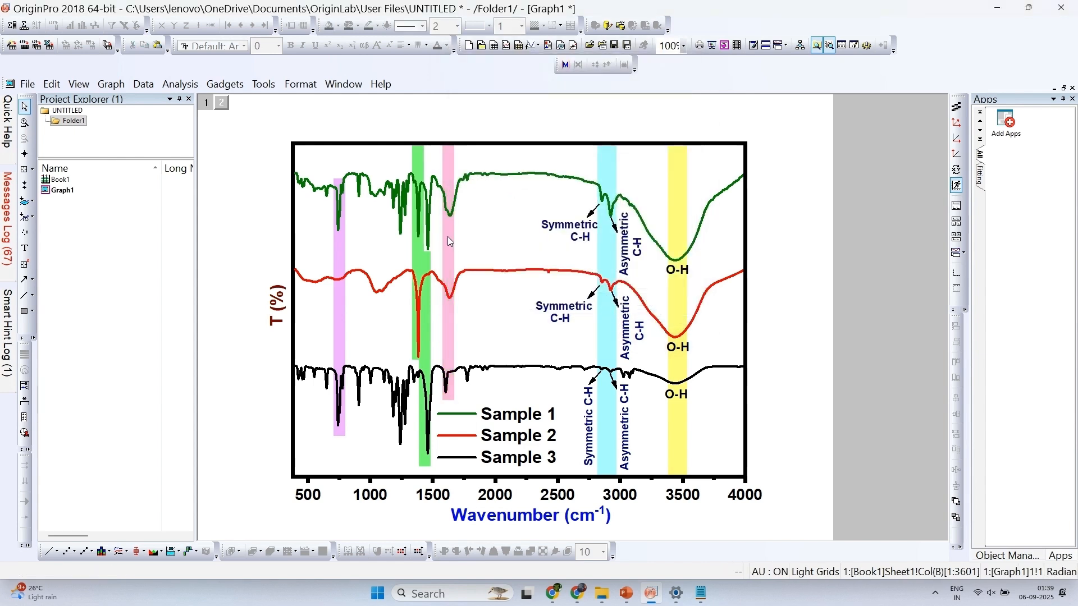
# Shift the Wavenumber (cm-1) axis title left so it sits centred beneath the plot.
pyautogui.click(561, 514)
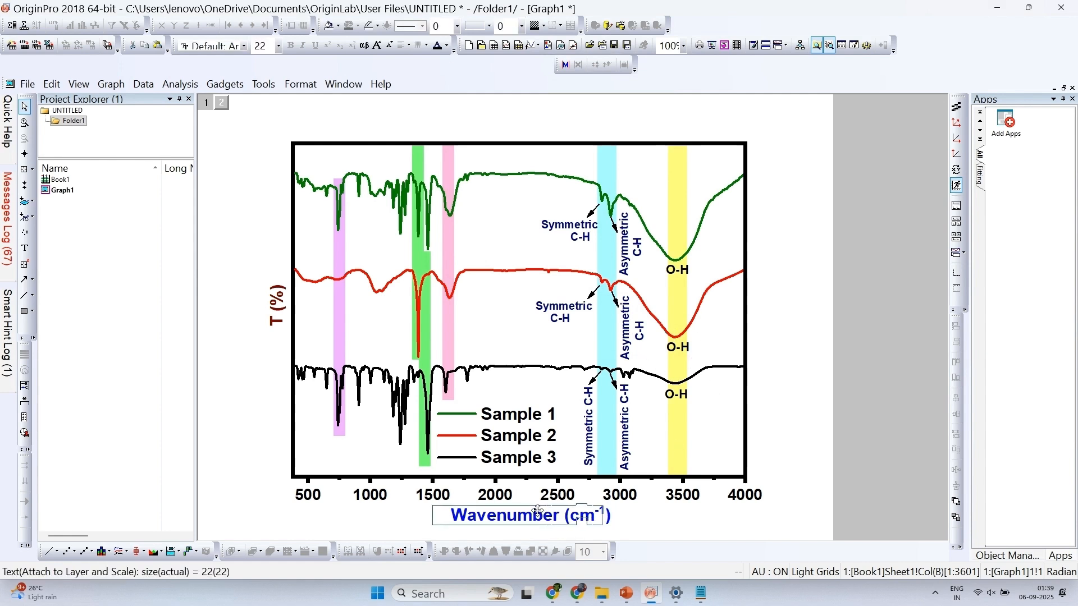
pyautogui.doubleClick(538, 512)
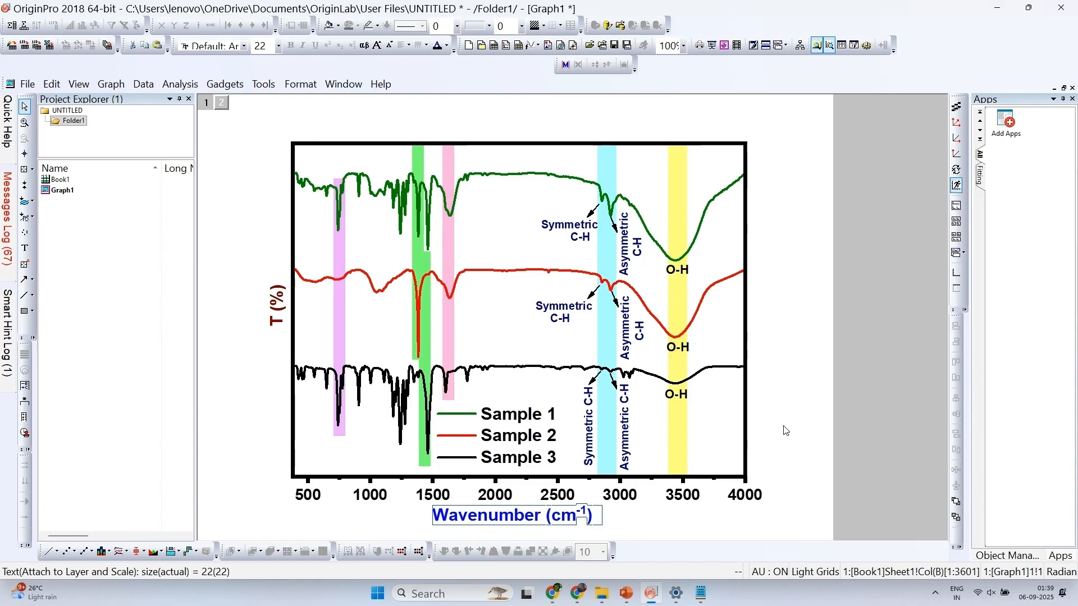